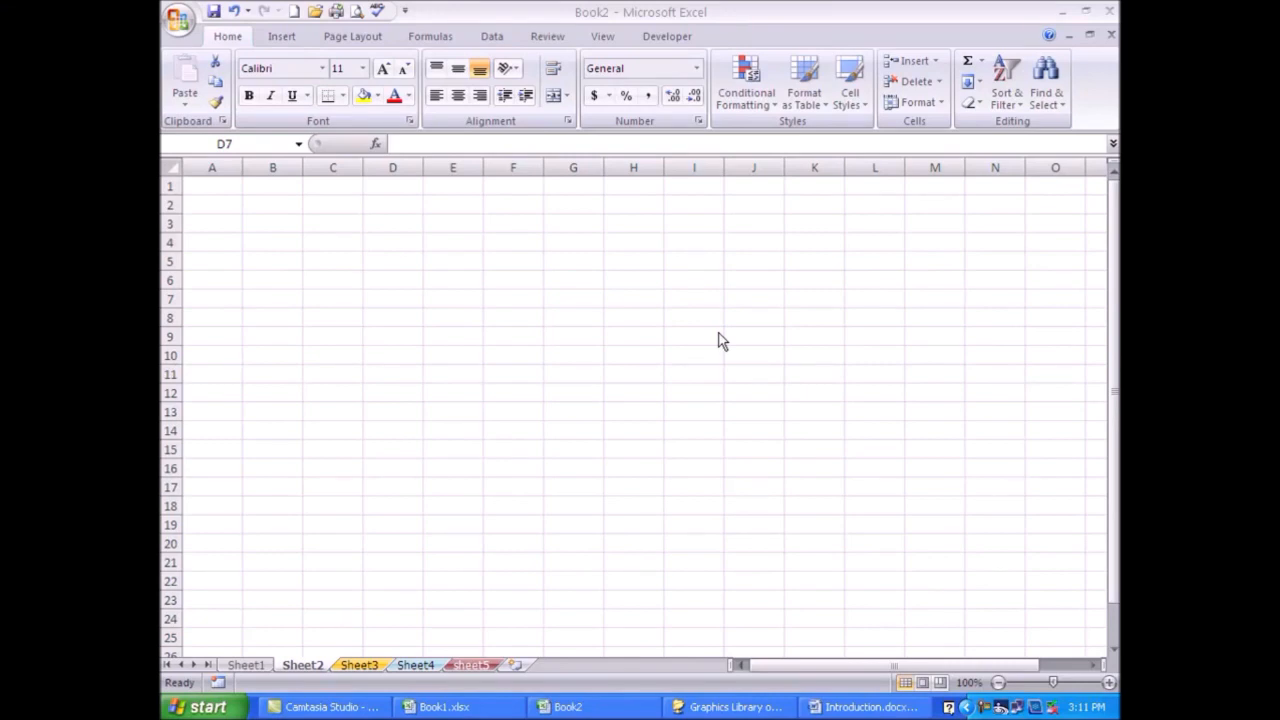
Enter 1, 2 and 34 down column A in cells A1 to A3
click(329, 238)
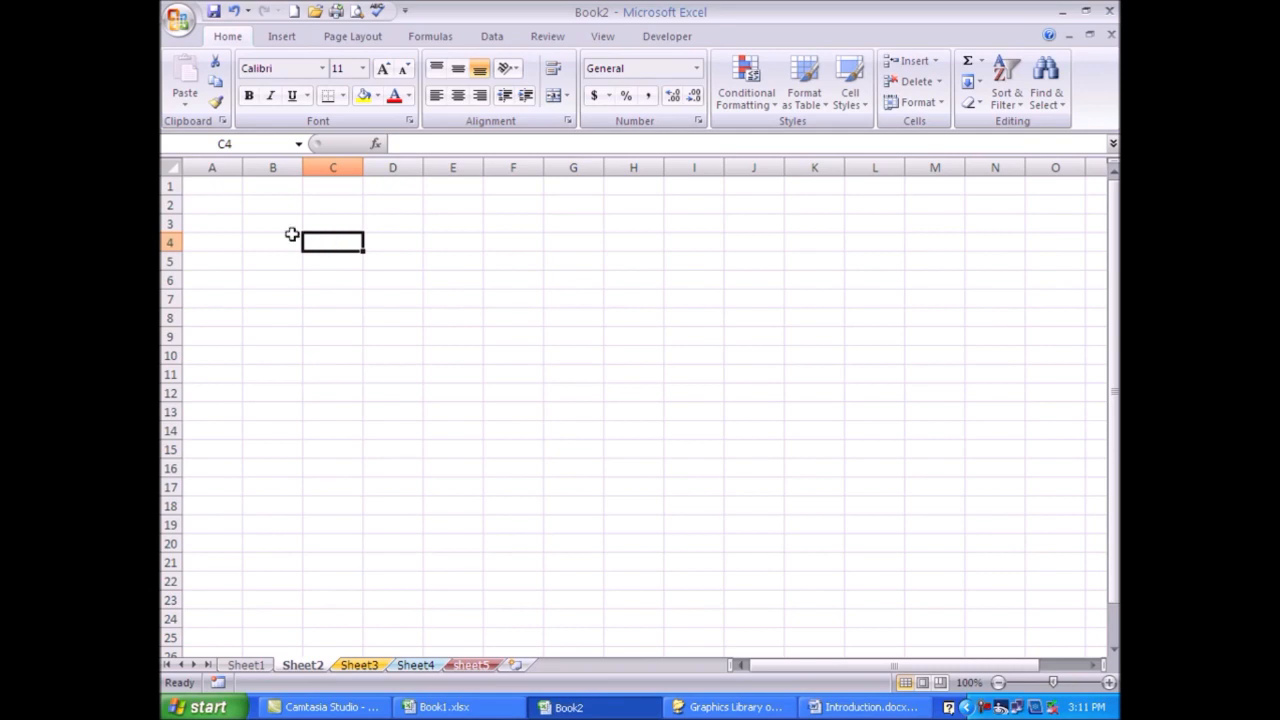
click(205, 187)
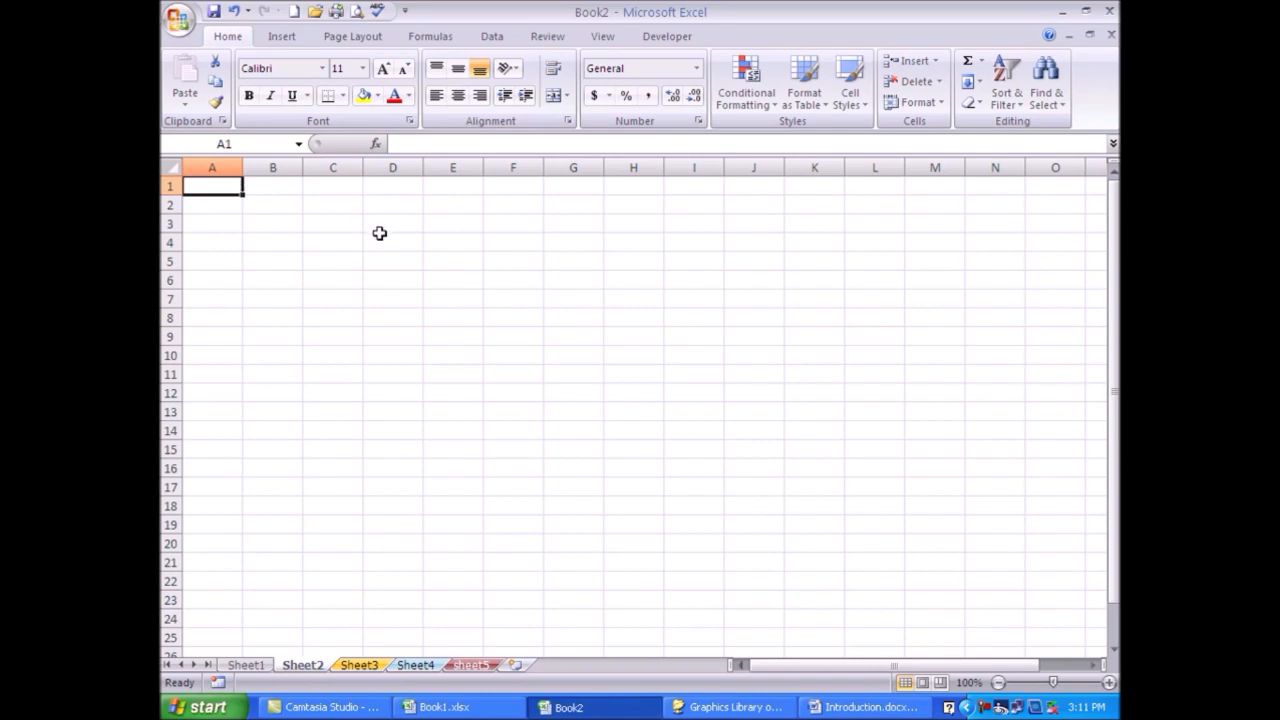
text(1)
key(Return)
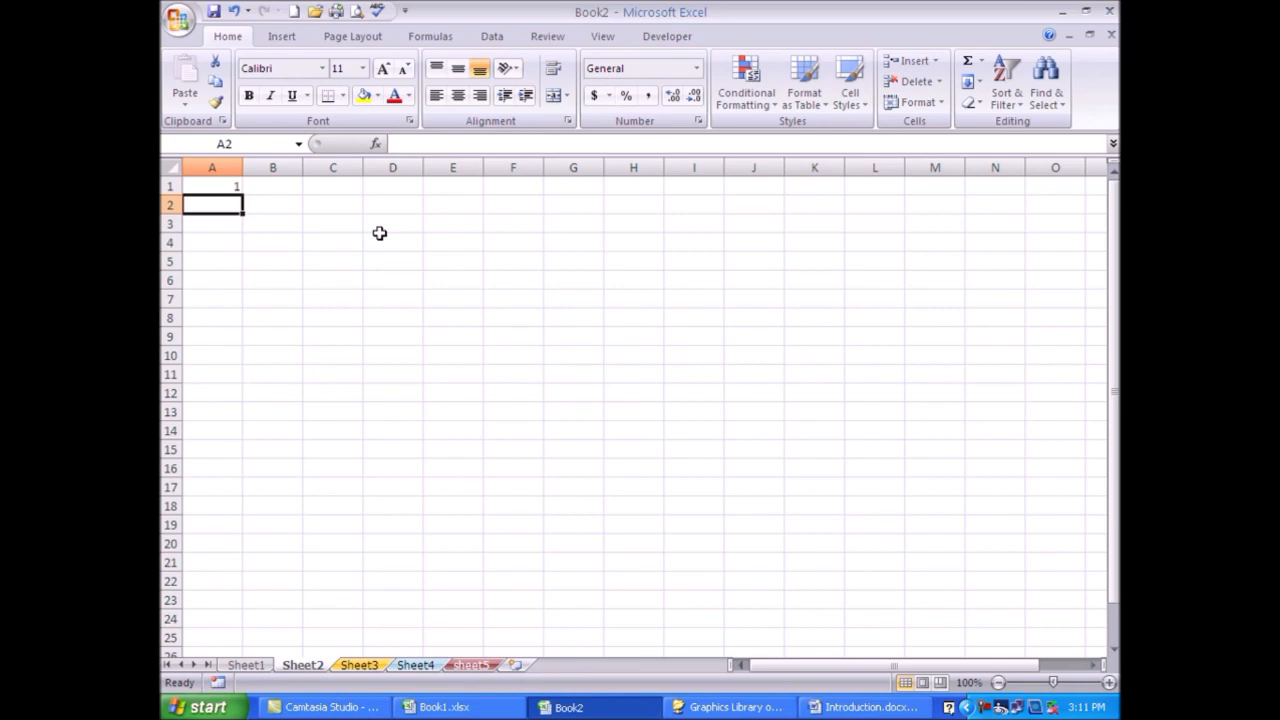
text(2)
key(Return)
text(34)
key(Return)
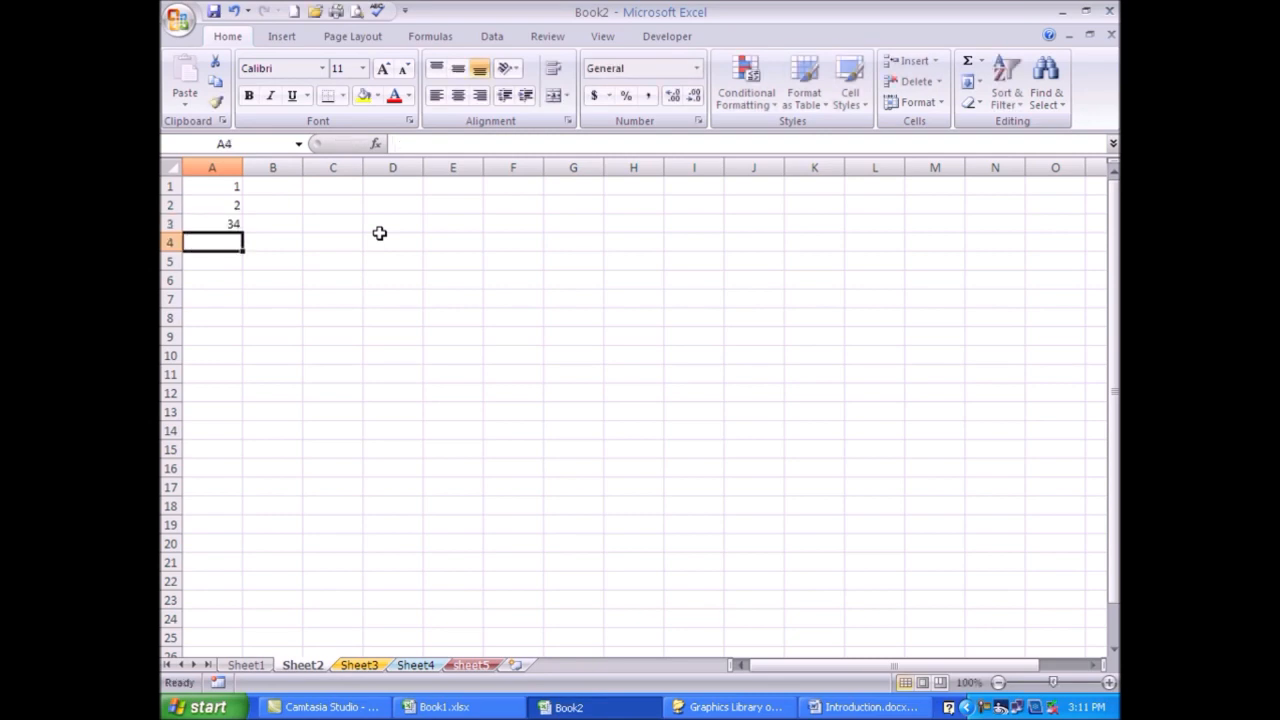
Fill the 1 in A1 down to A16 as copies, and refill the same range as a series from 1 to 16
click(212, 189)
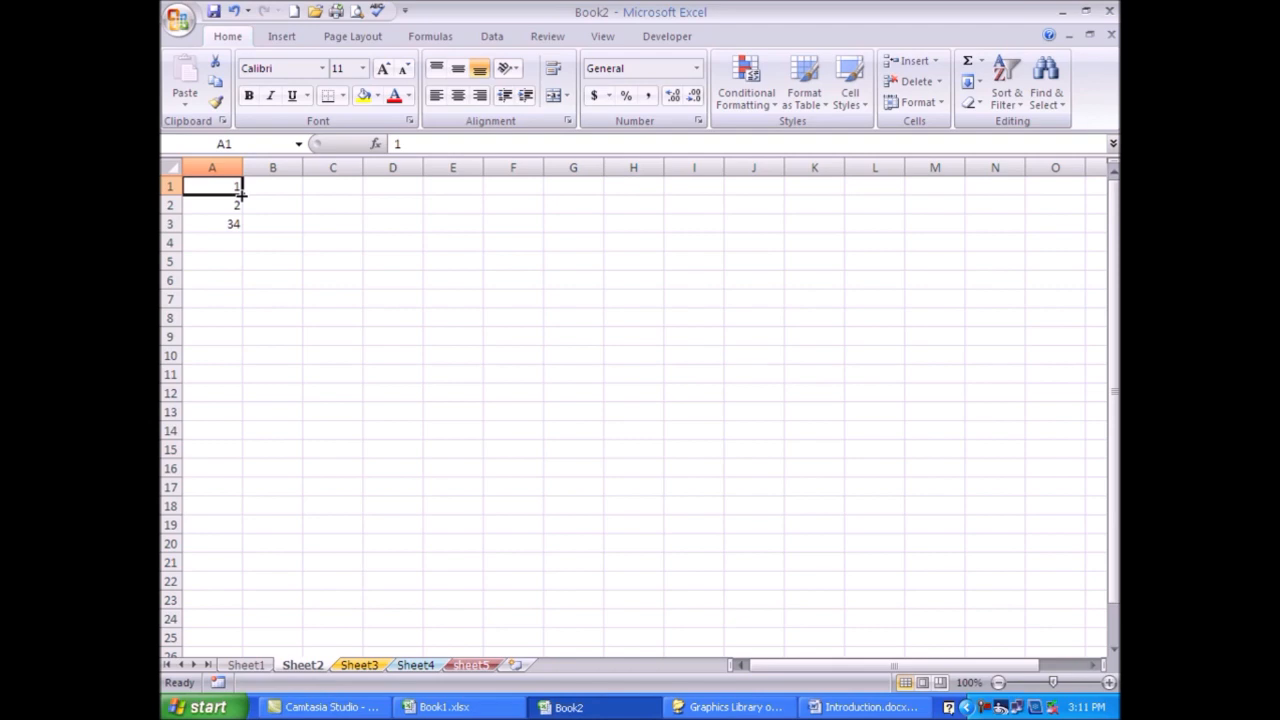
drag(241, 196, 239, 472)
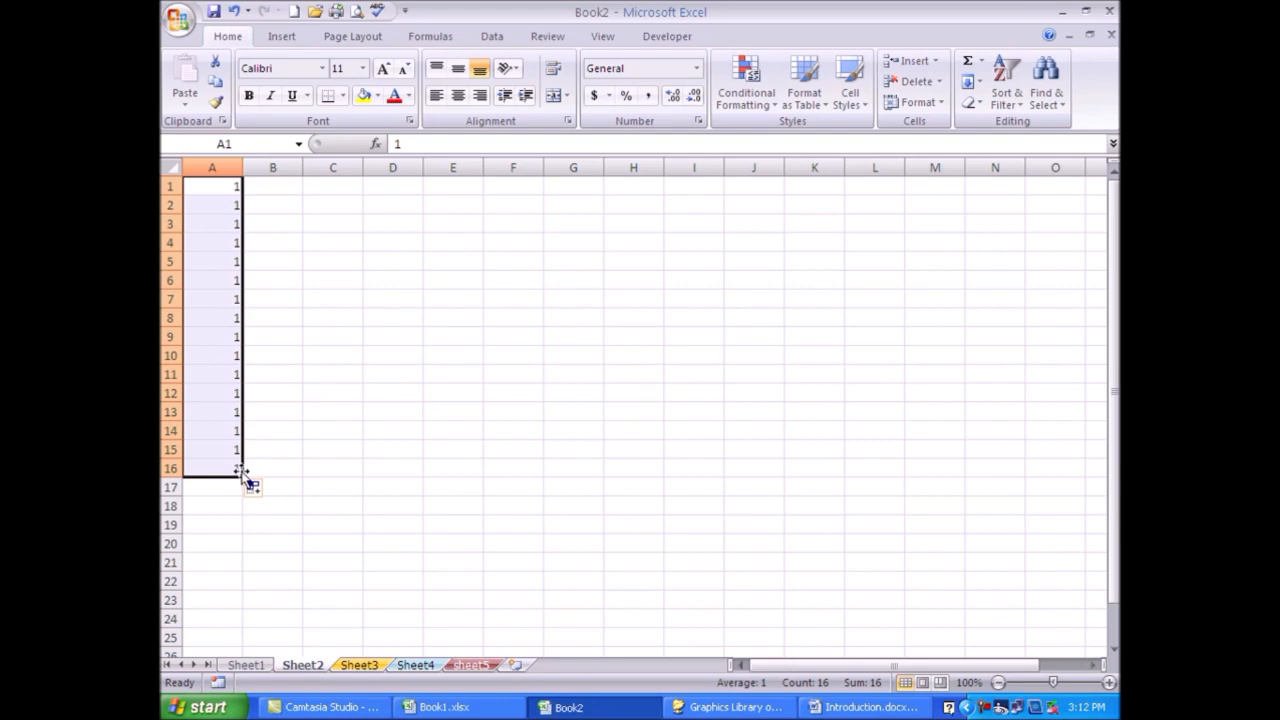
click(230, 186)
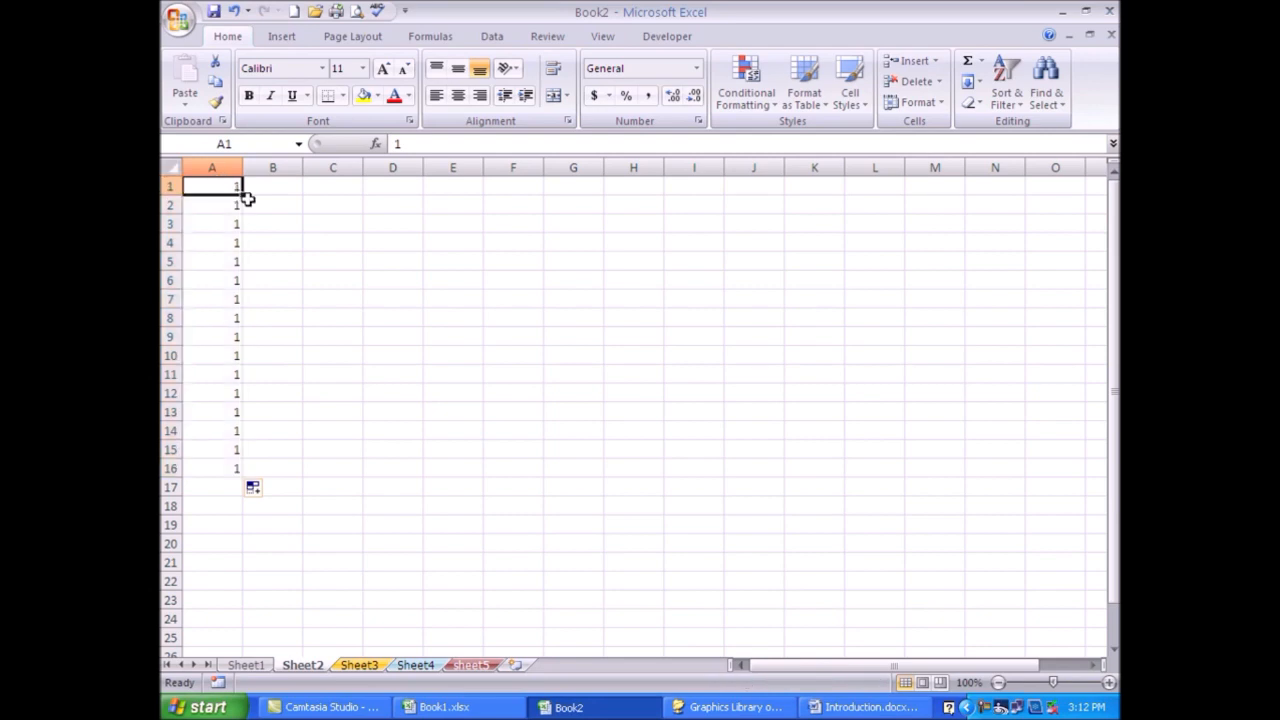
drag(242, 195, 246, 482)
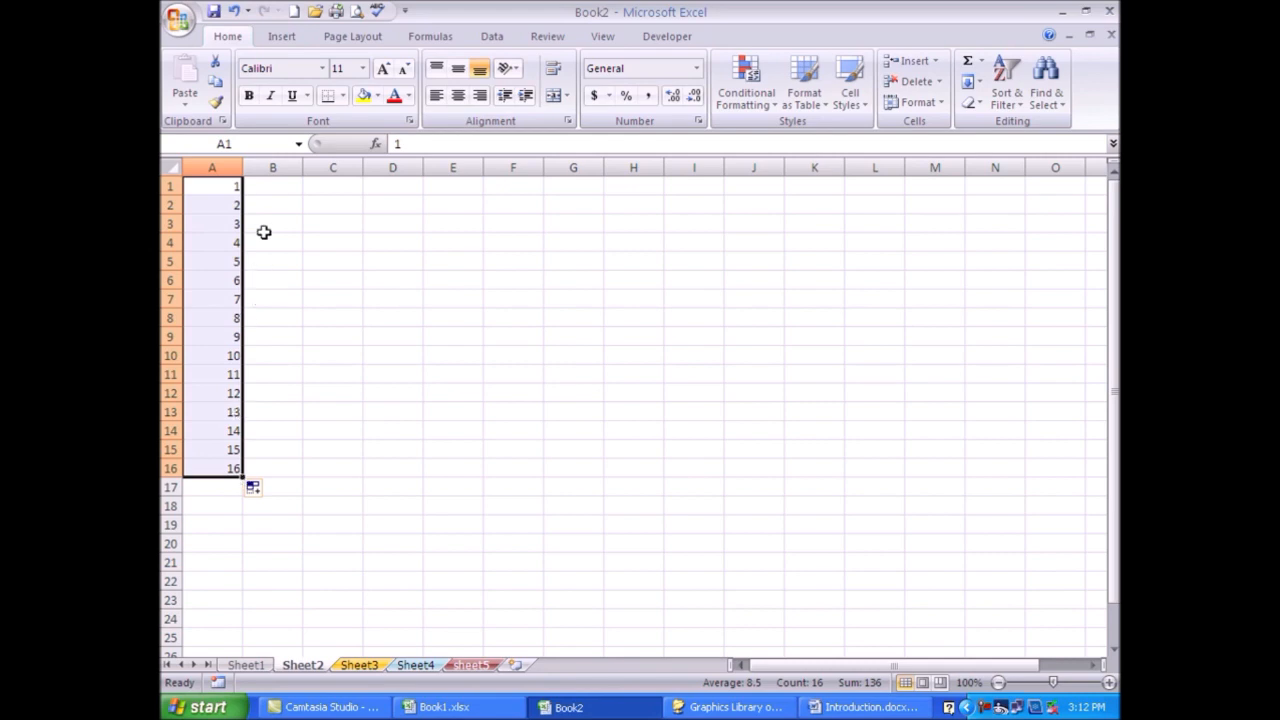
Enter 2 in B1 and 4 in B2, and extend the pattern down to 32 in B16
click(268, 189)
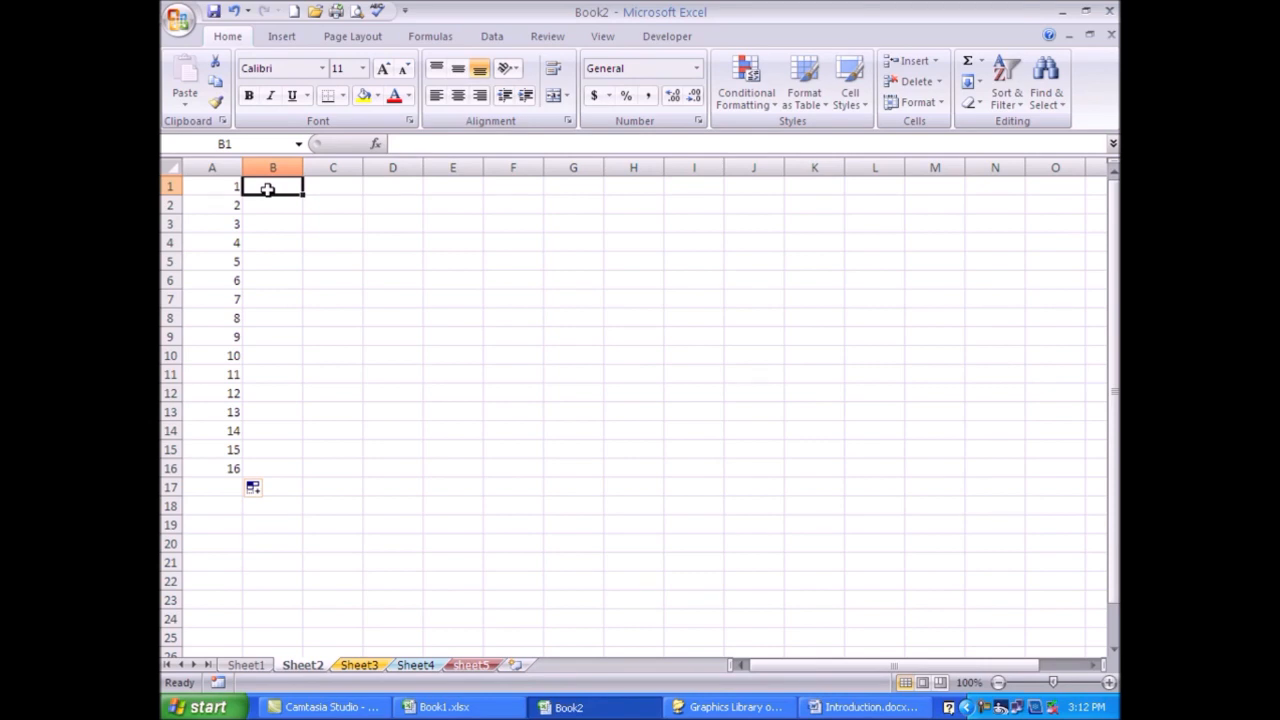
text(2)
key(Return)
text(4)
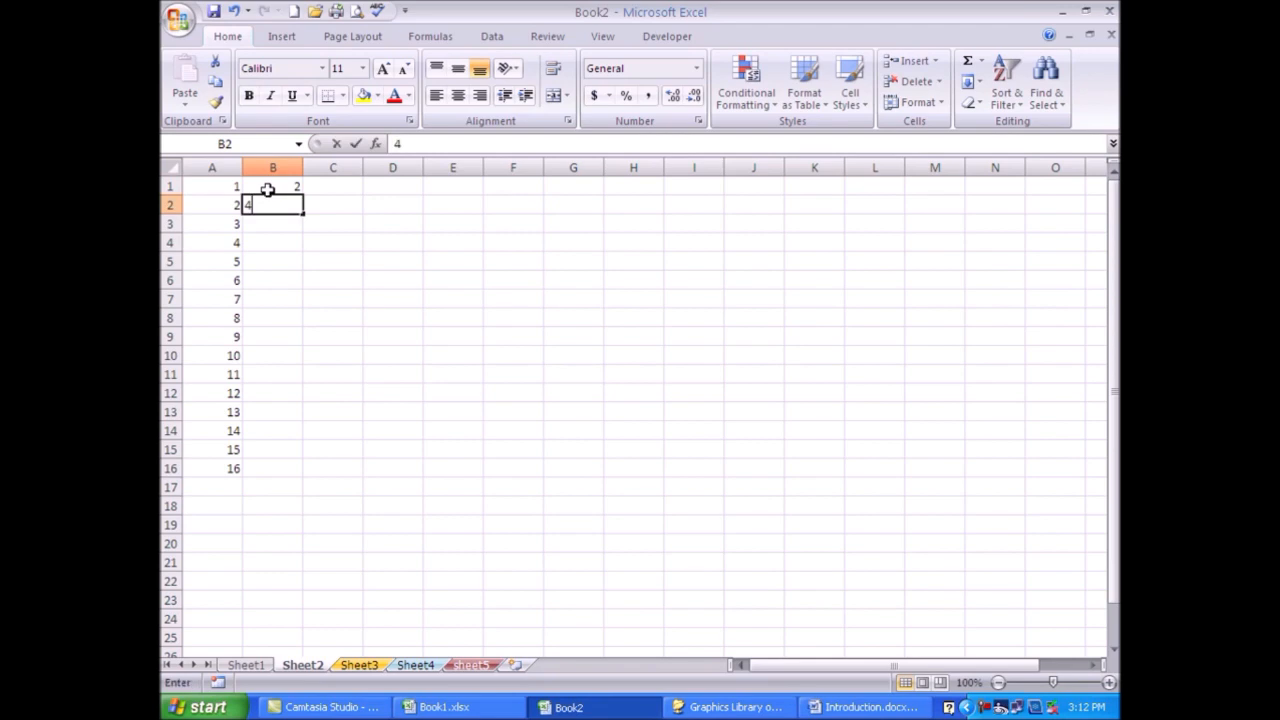
key(Return)
key(Up)
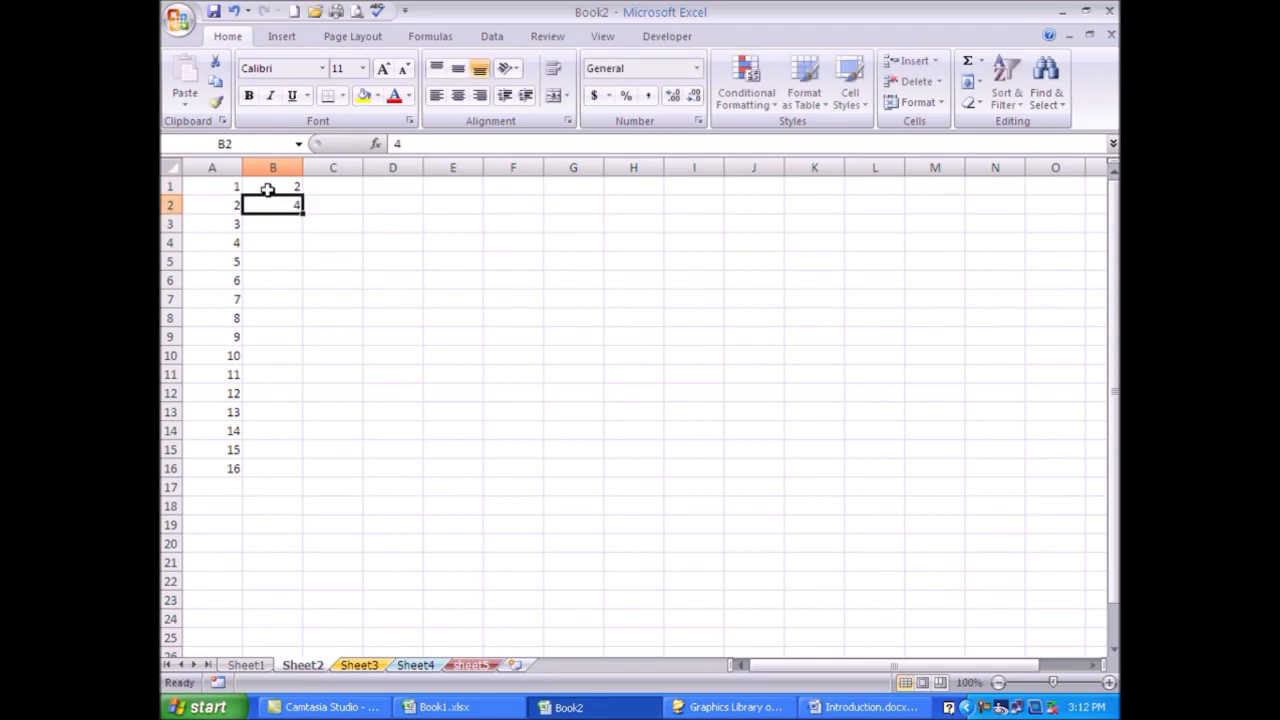
shift+click(268, 190)
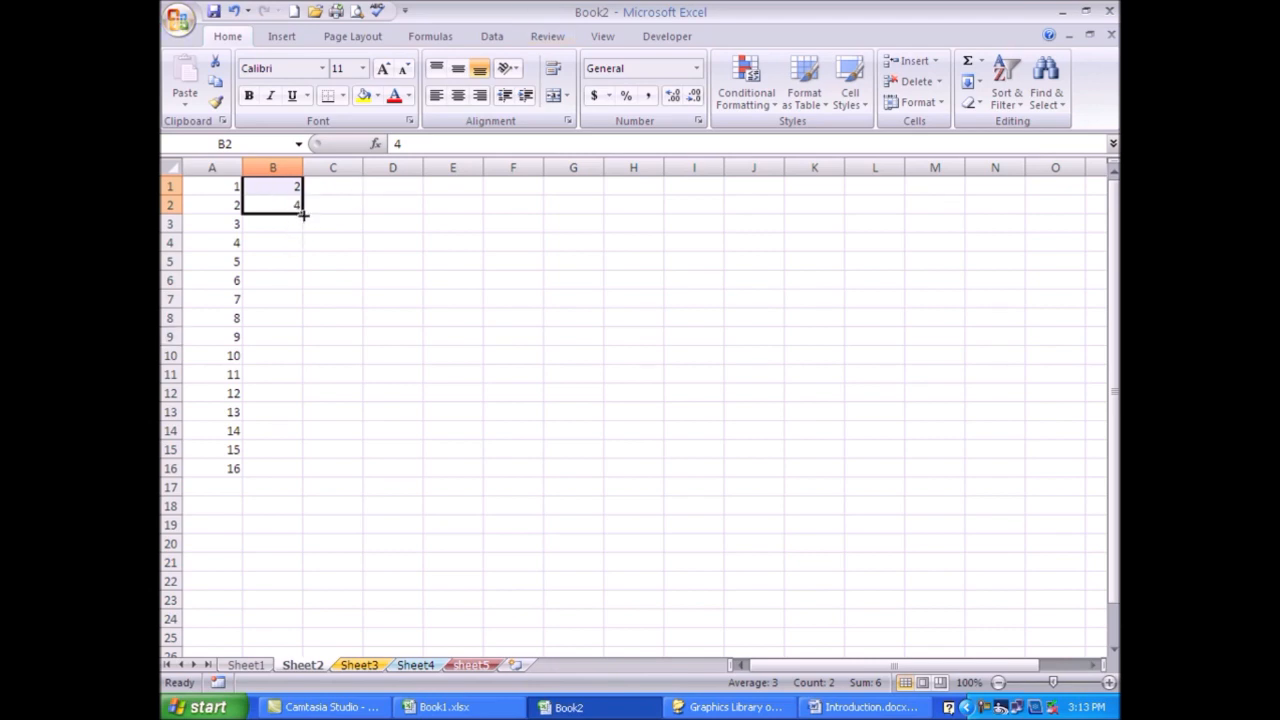
drag(303, 214, 307, 471)
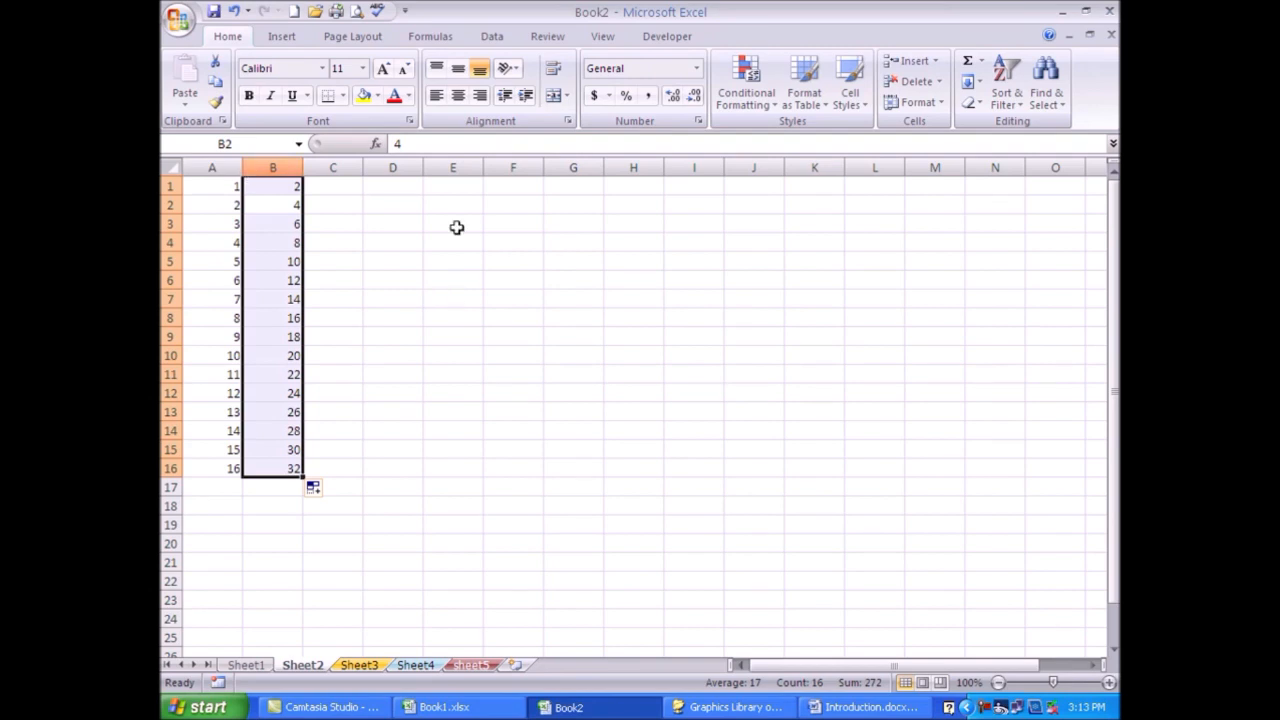
Enter 1 in D1 and 2 in D2, and select both cells
click(409, 186)
text(1)
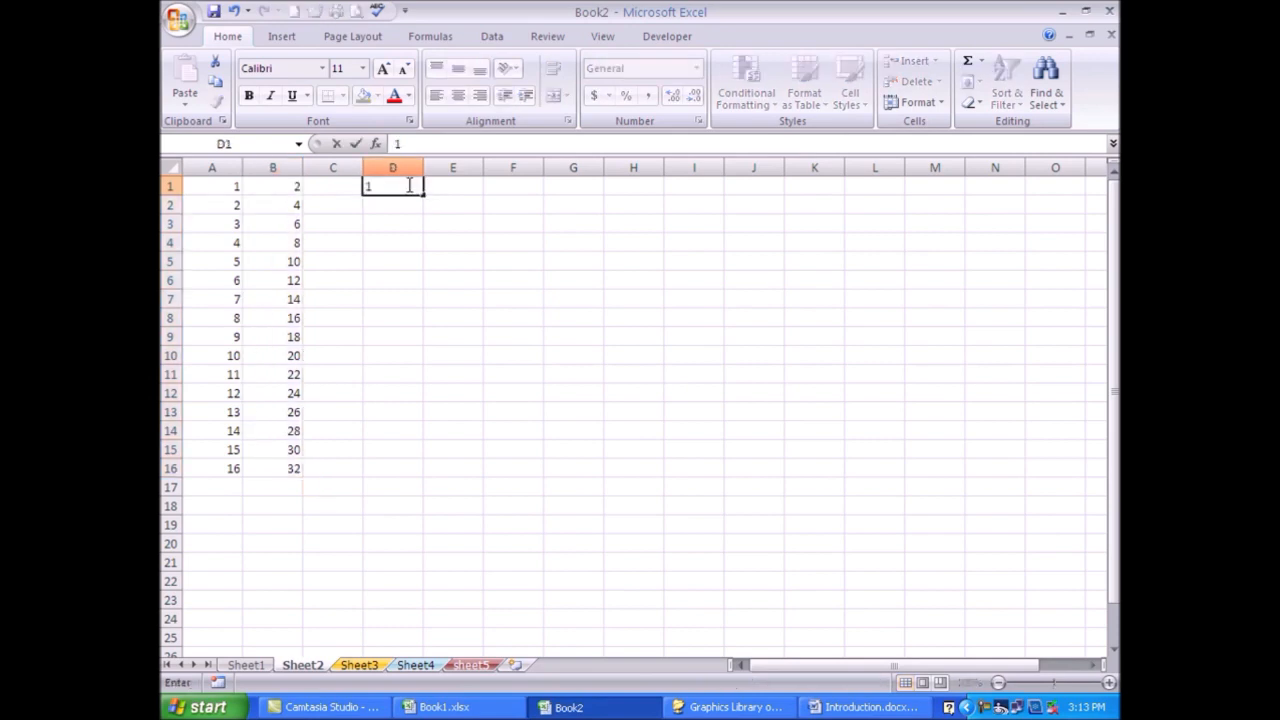
key(Return)
text(2)
key(Return)
key(Up)
key(shift+Up)
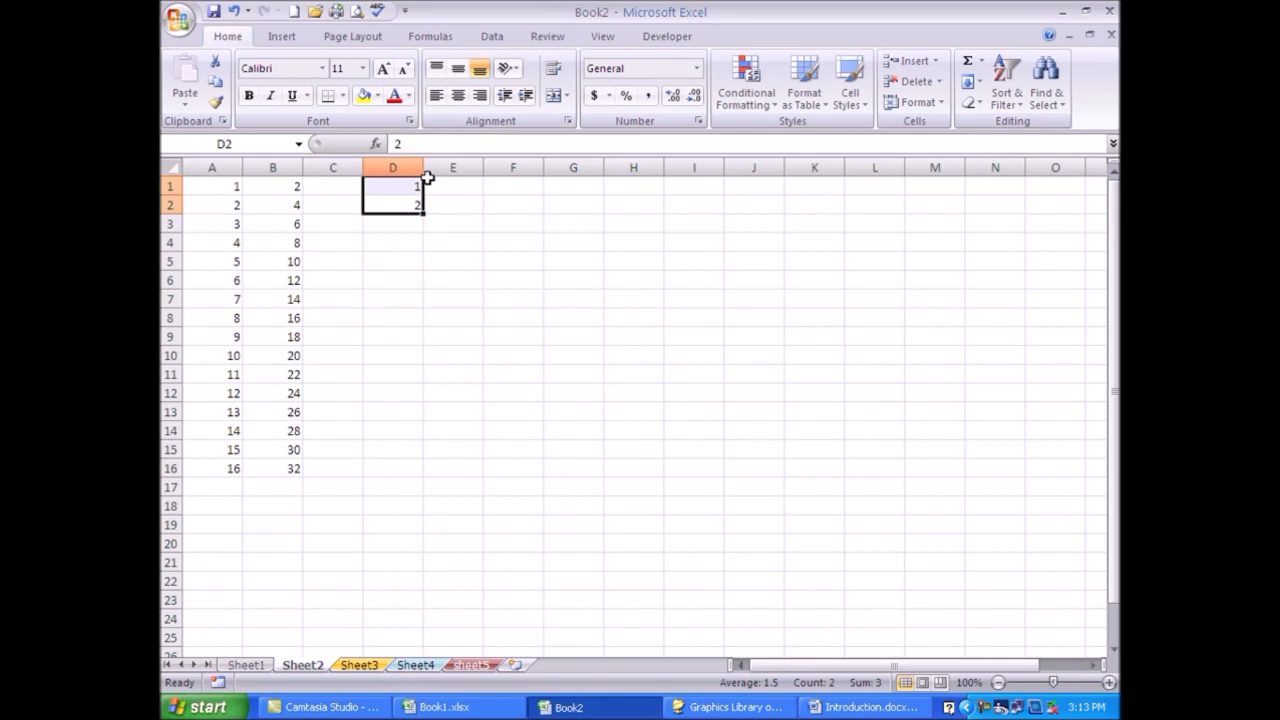
Fill D1:D2 down to D16 as repeating copies, undo that fill, and refill the range as a series from 1 to 16
drag(425, 211, 420, 479)
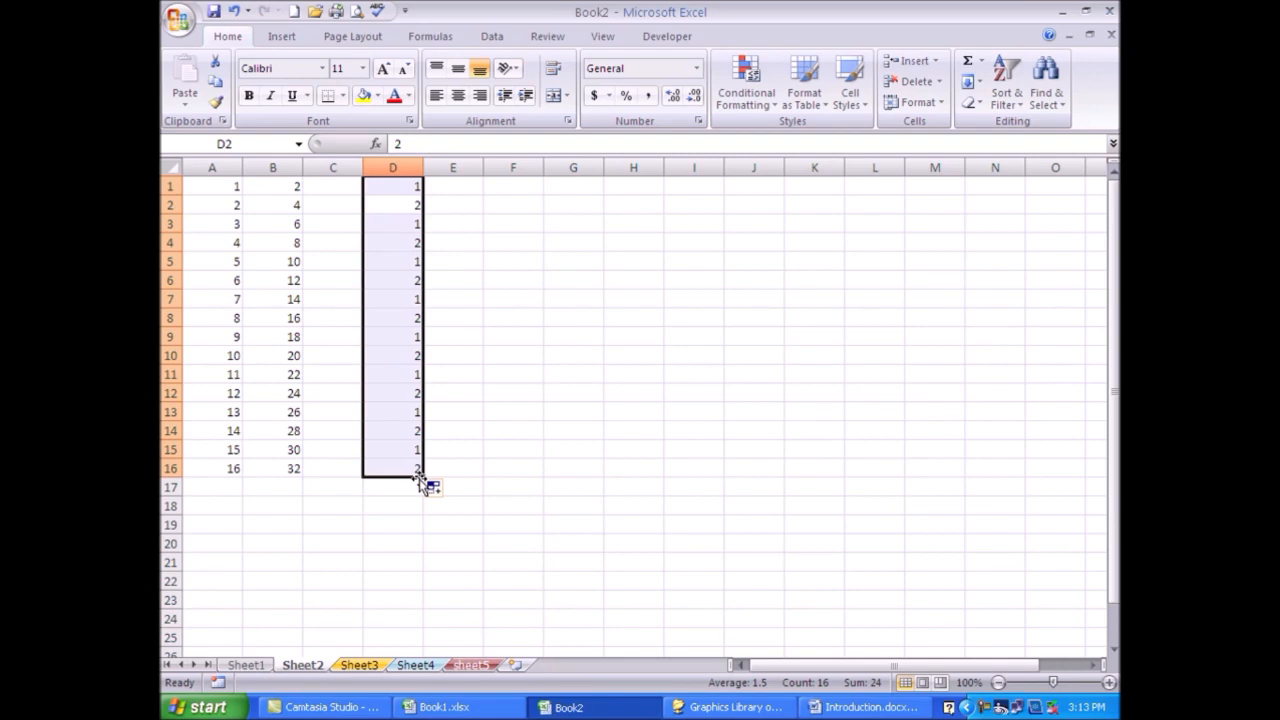
key(ctrl+z)
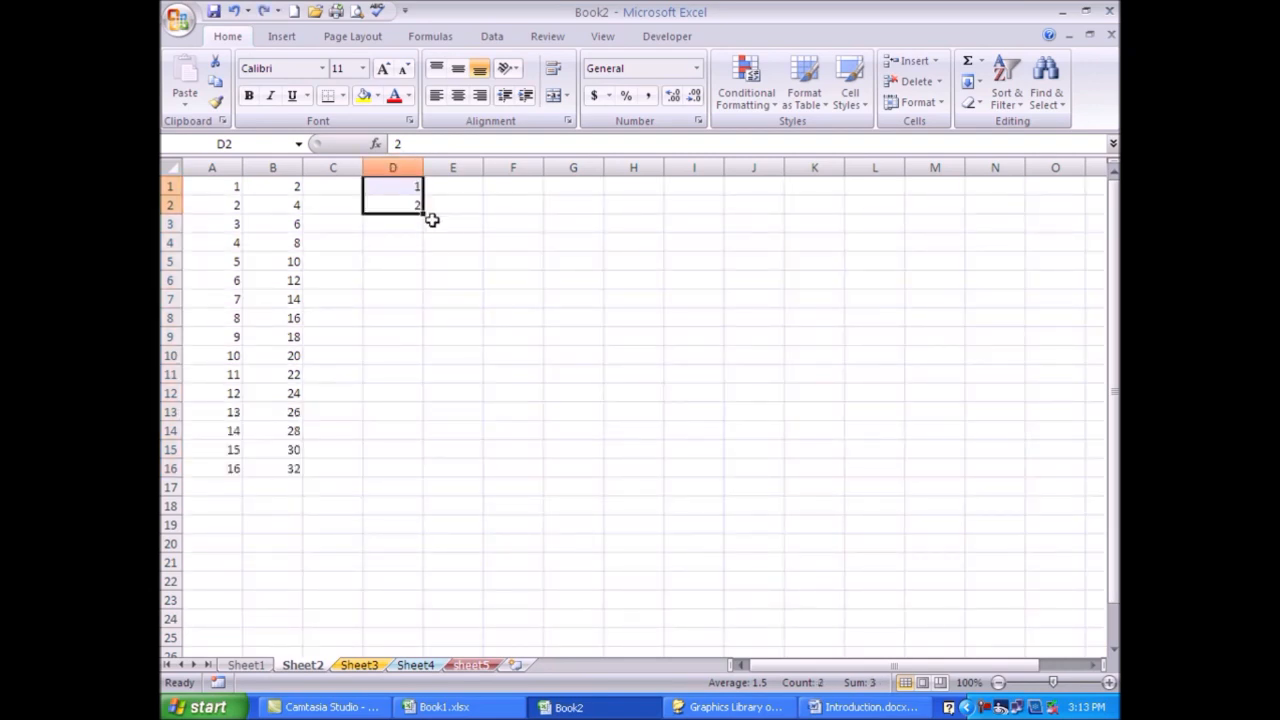
drag(423, 211, 418, 484)
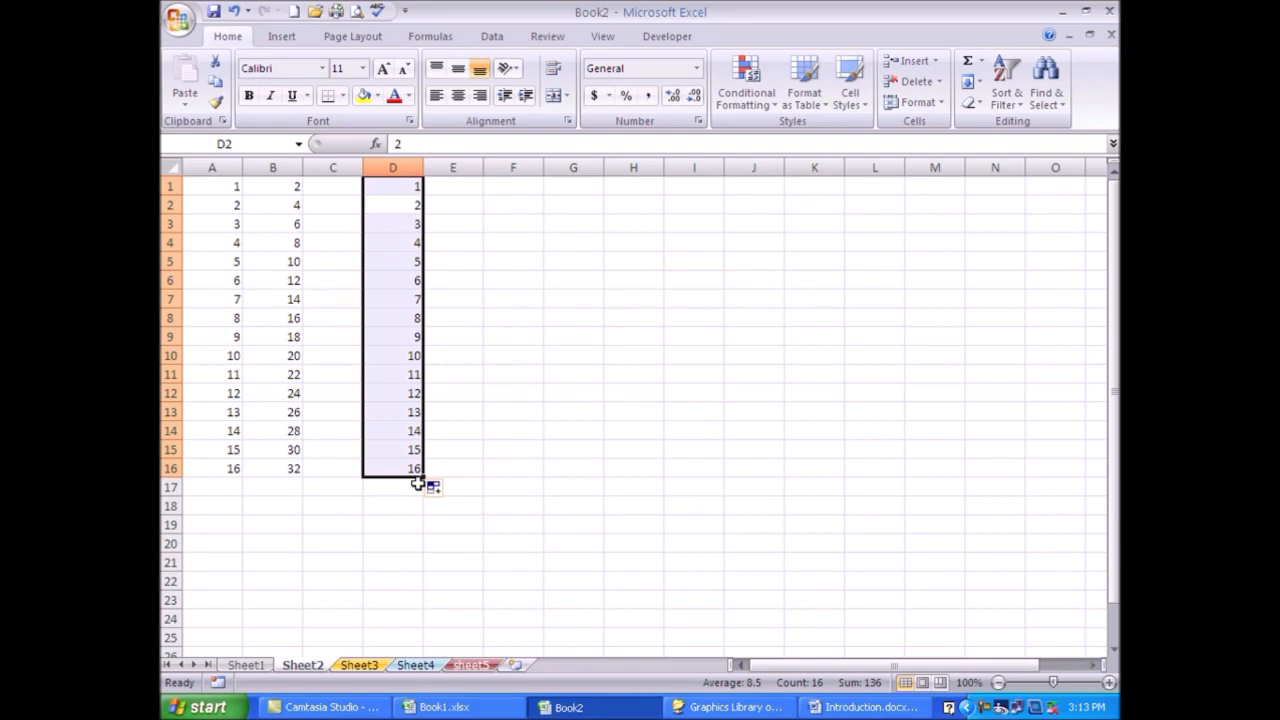
Clear the contents of cells A1 to E16
click(290, 188)
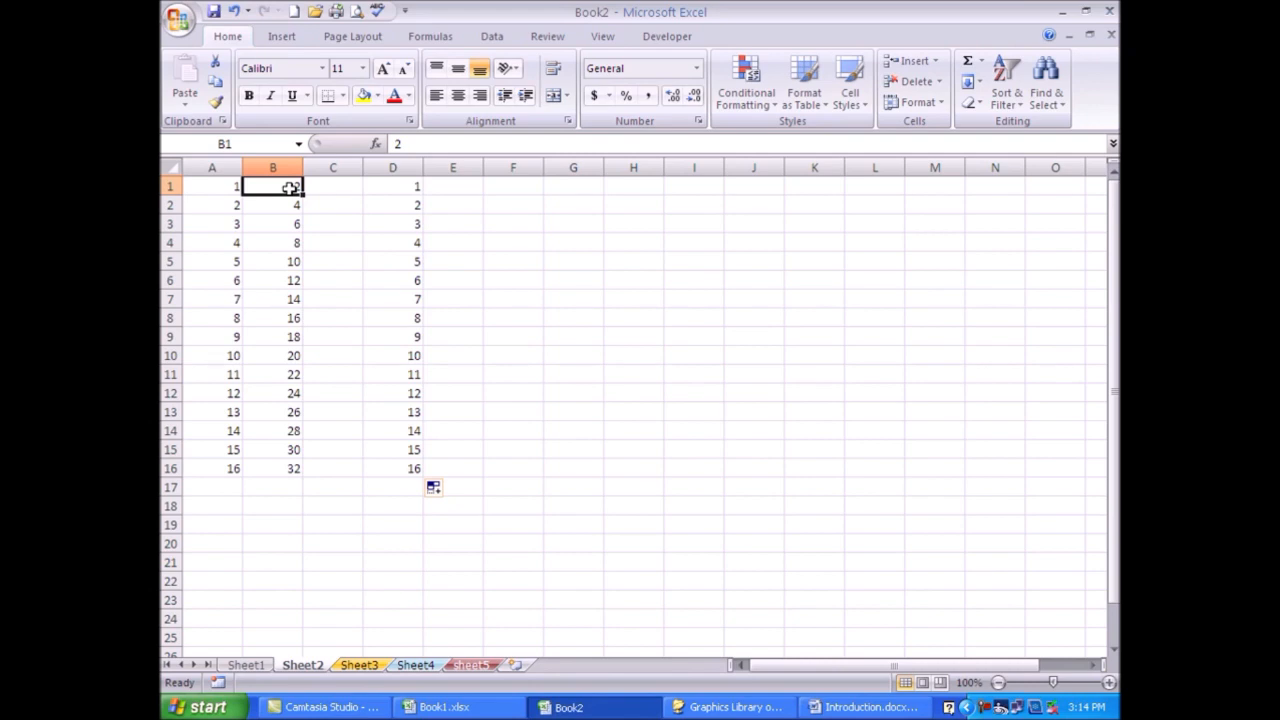
click(271, 375)
drag(226, 186, 425, 470)
key(Delete)
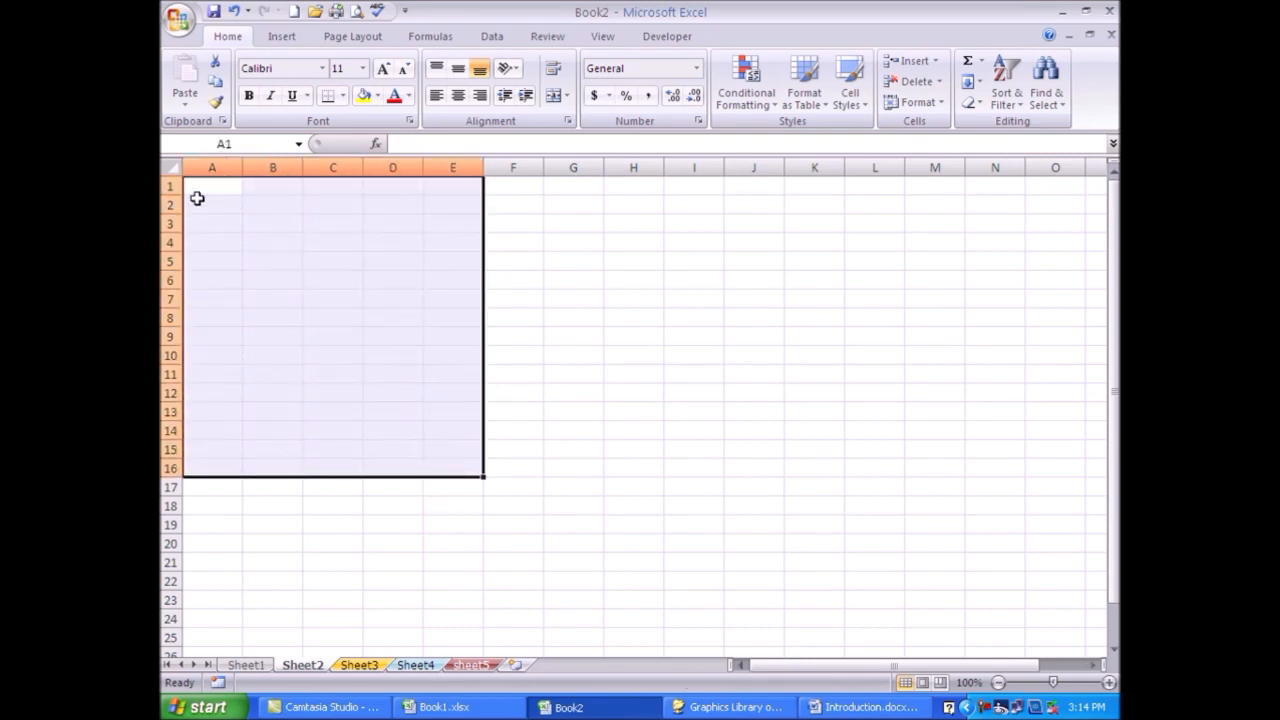
Enter the numbers 1 to 7 in A1:A7, leave A8 empty, and enter 8 in A9 and 9 in A10
click(208, 192)
text(1)
key(Return)
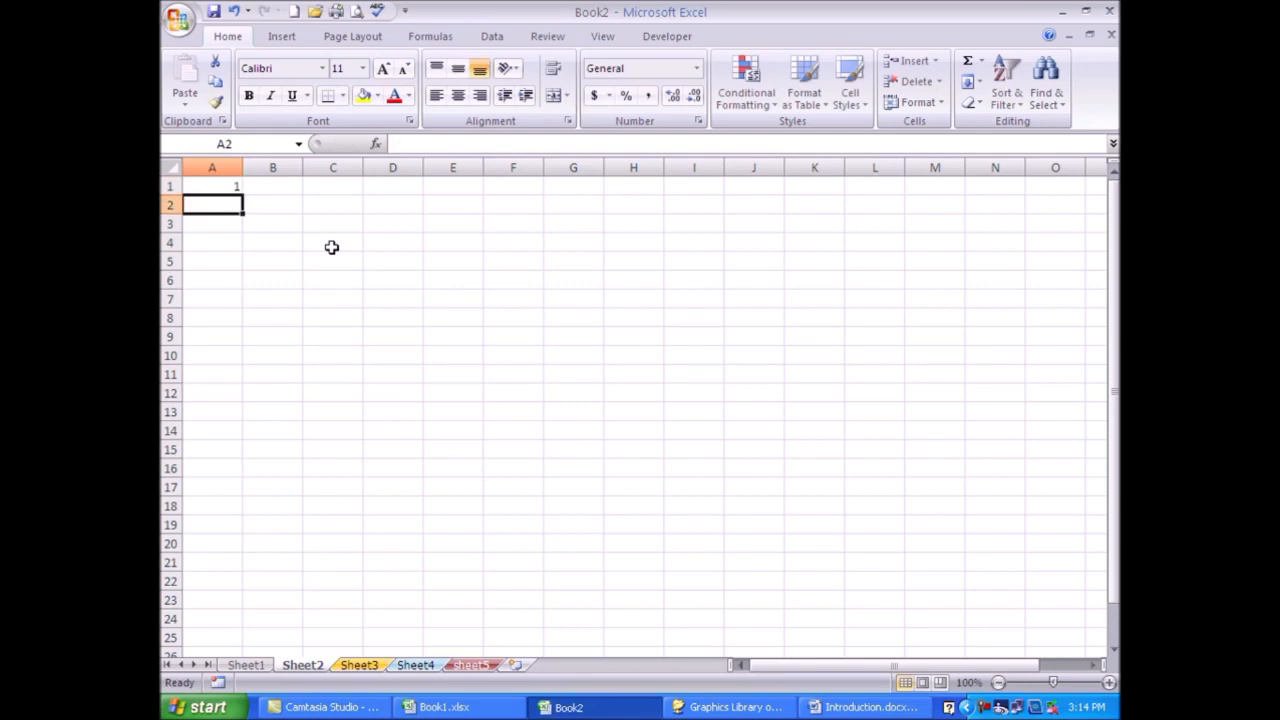
text(2)
key(Return)
text(3)
key(Return)
text(4)
key(Return)
text(5 6 7)
key(Return)
key(Return)
text(8)
key(Return)
text(9)
key(Return)
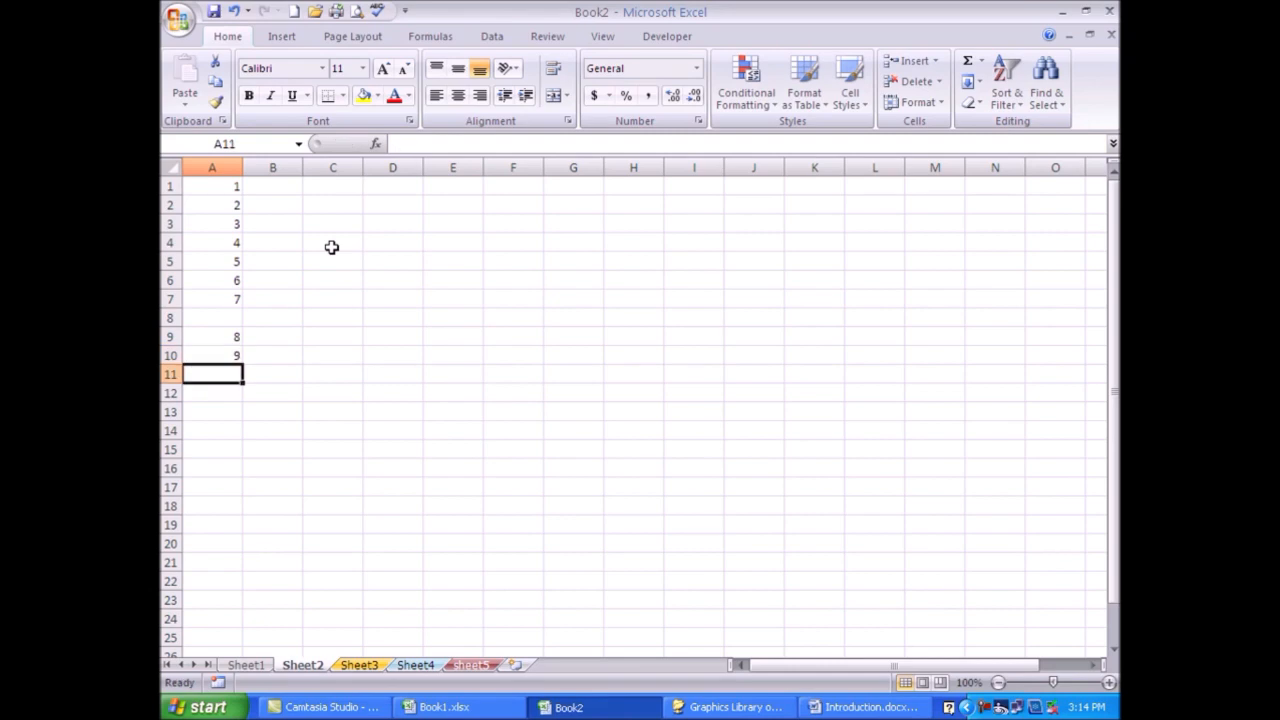
Copy the 1 in A1 down through A18 with the fill handle
click(205, 190)
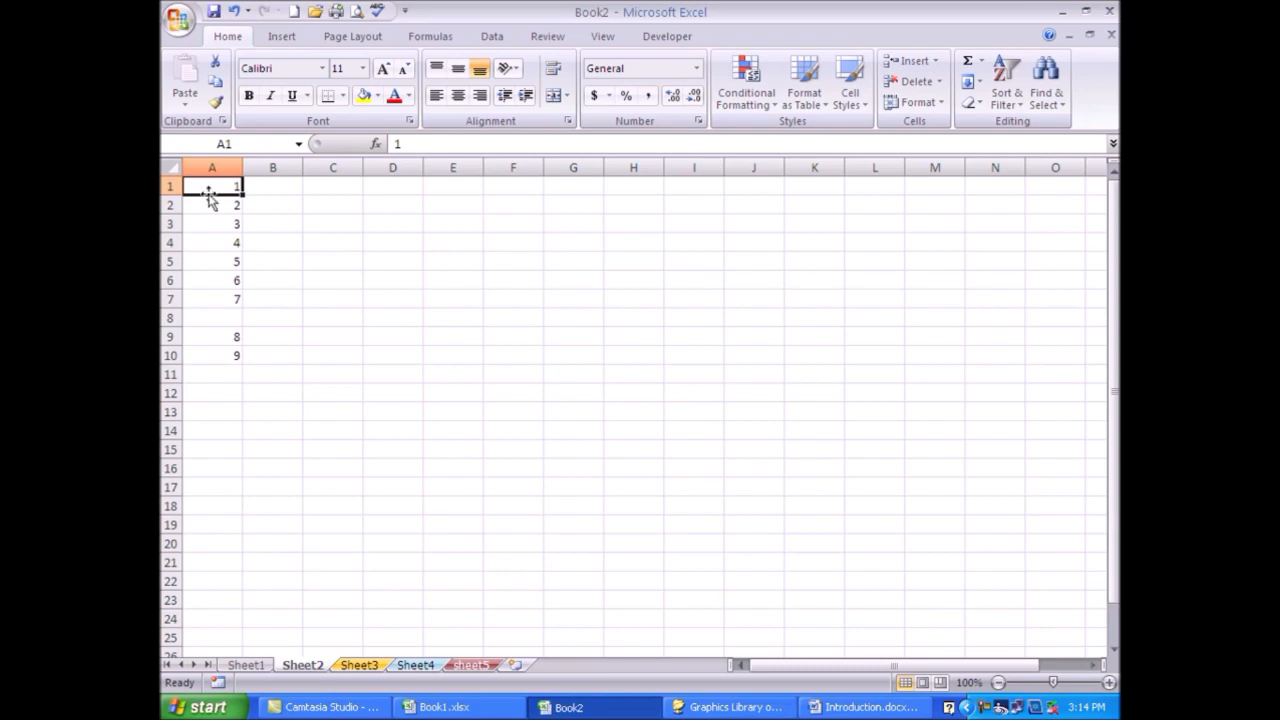
drag(241, 197, 242, 513)
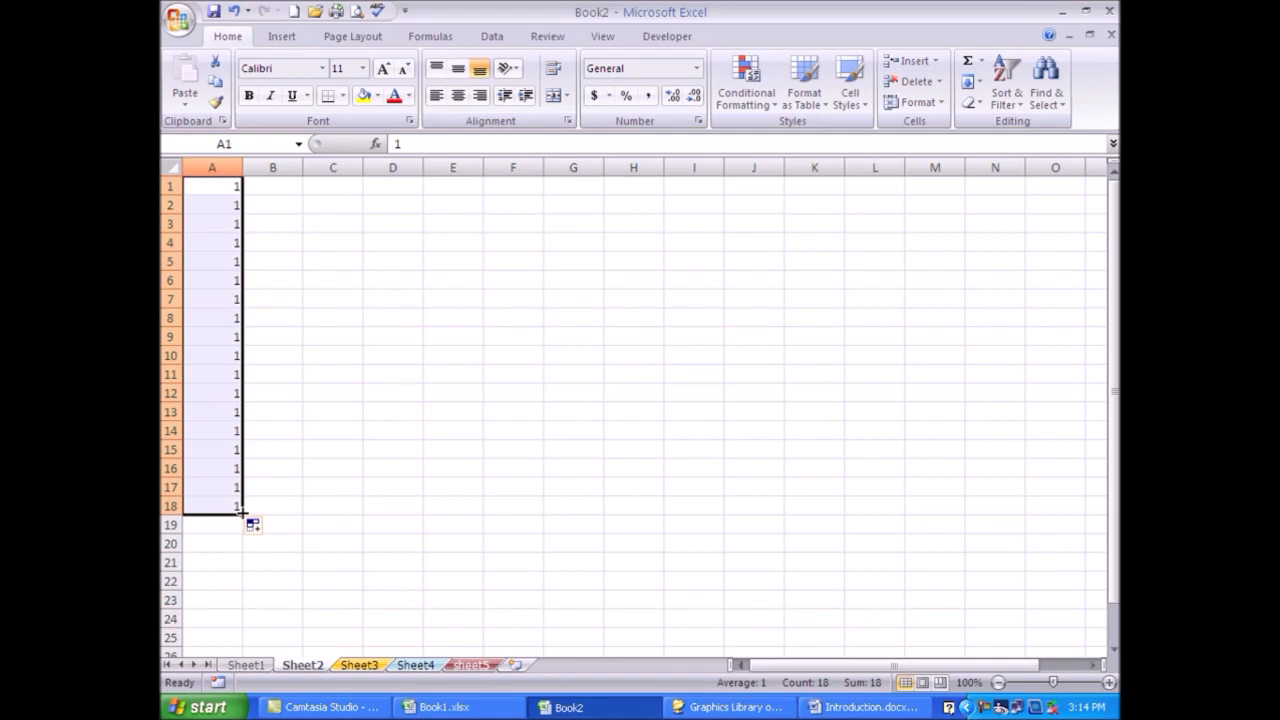
click(289, 430)
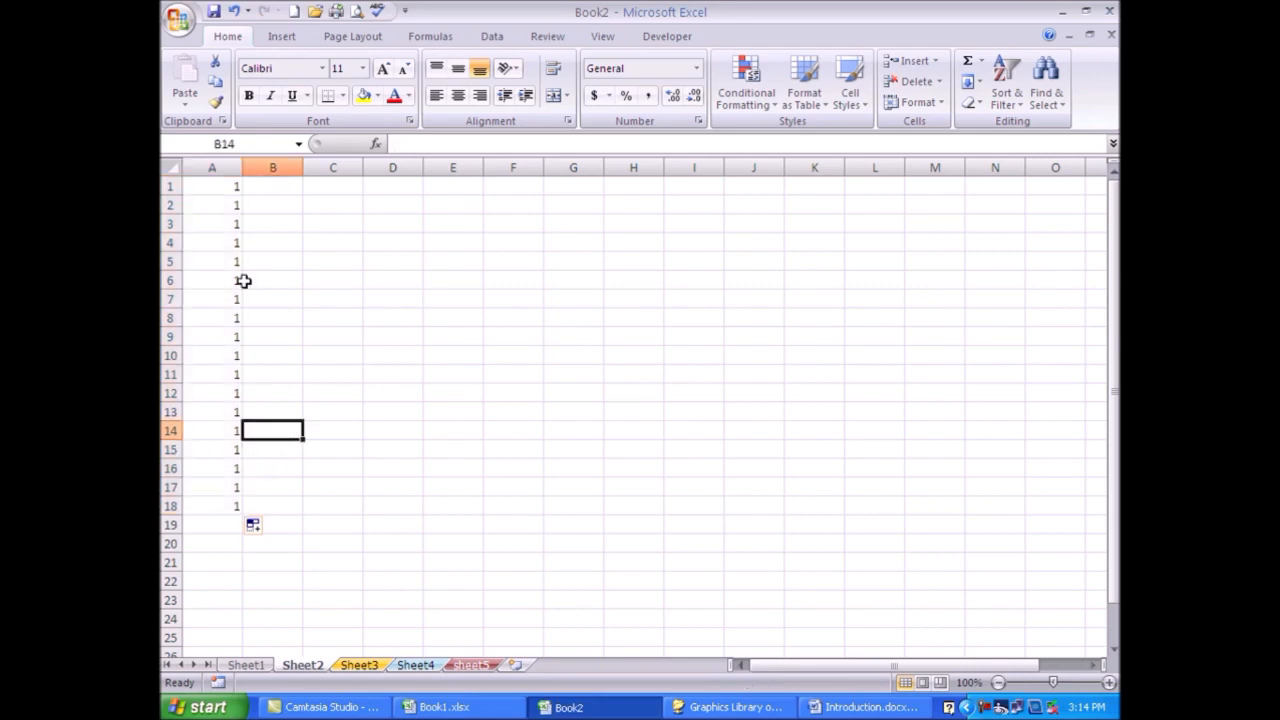
Refill A1:A18 as a series from 1 to 18, and clear the filled range
click(228, 188)
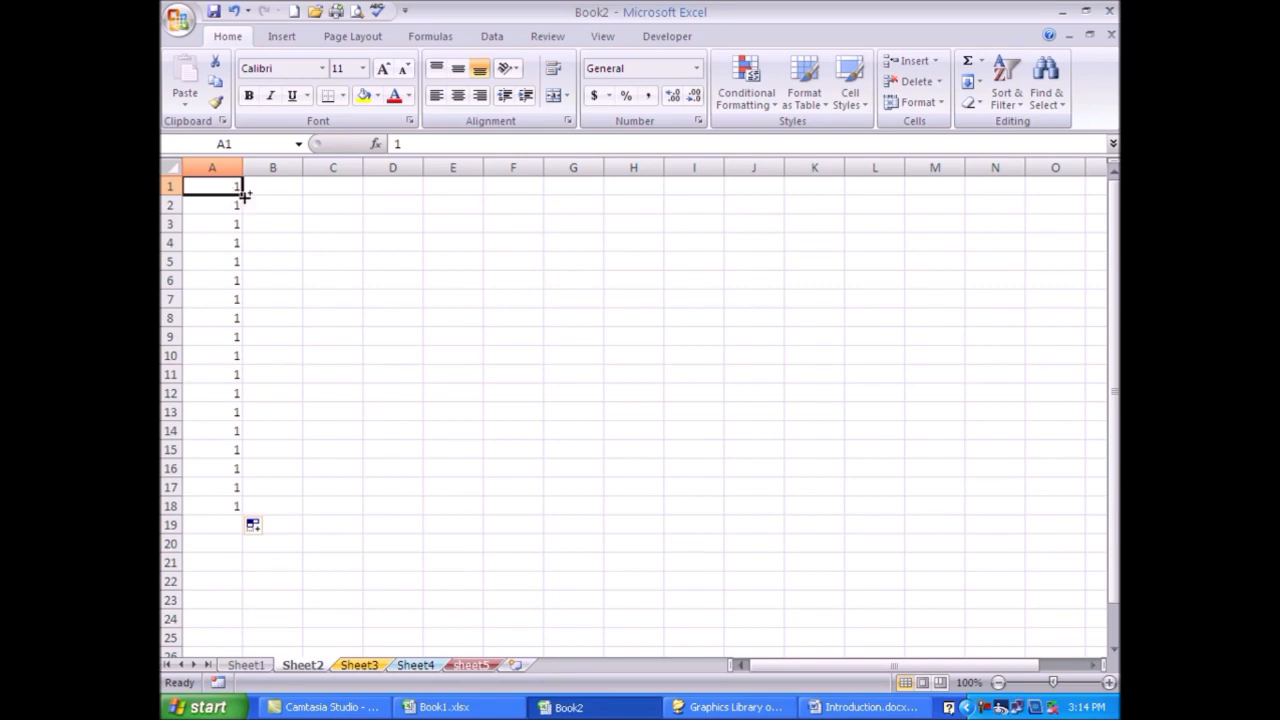
drag(241, 194, 245, 508)
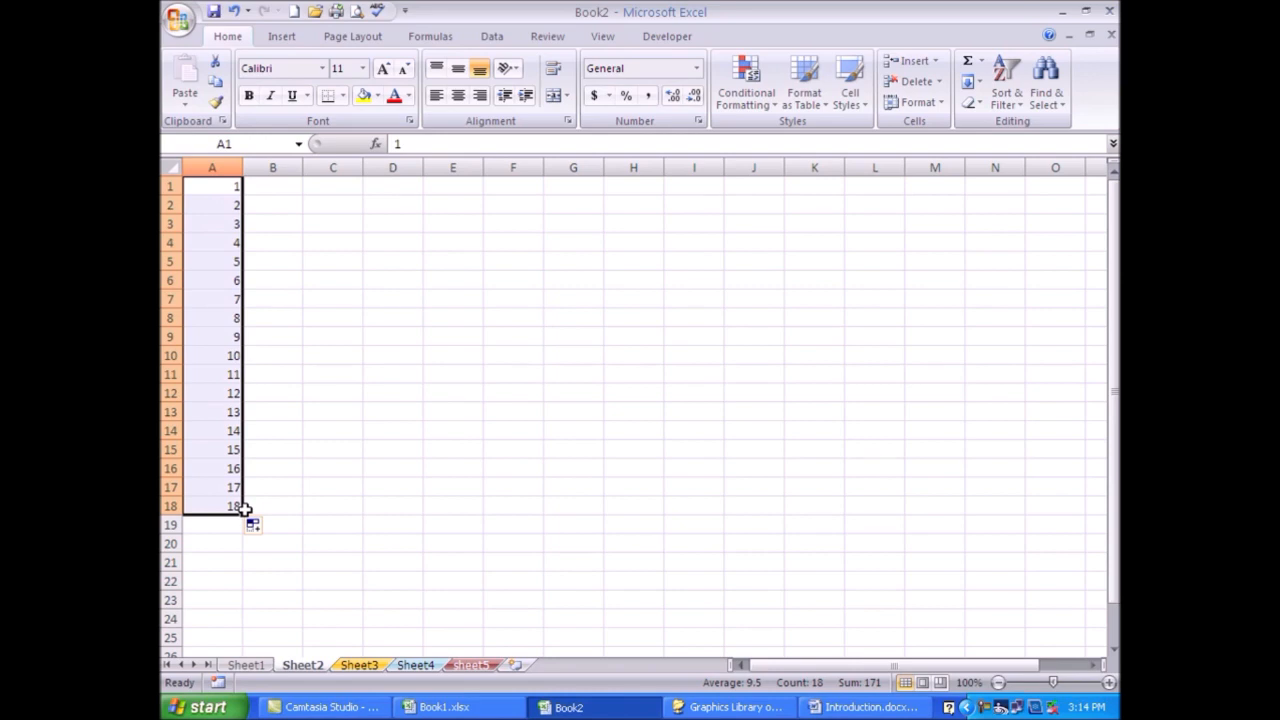
key(Delete)
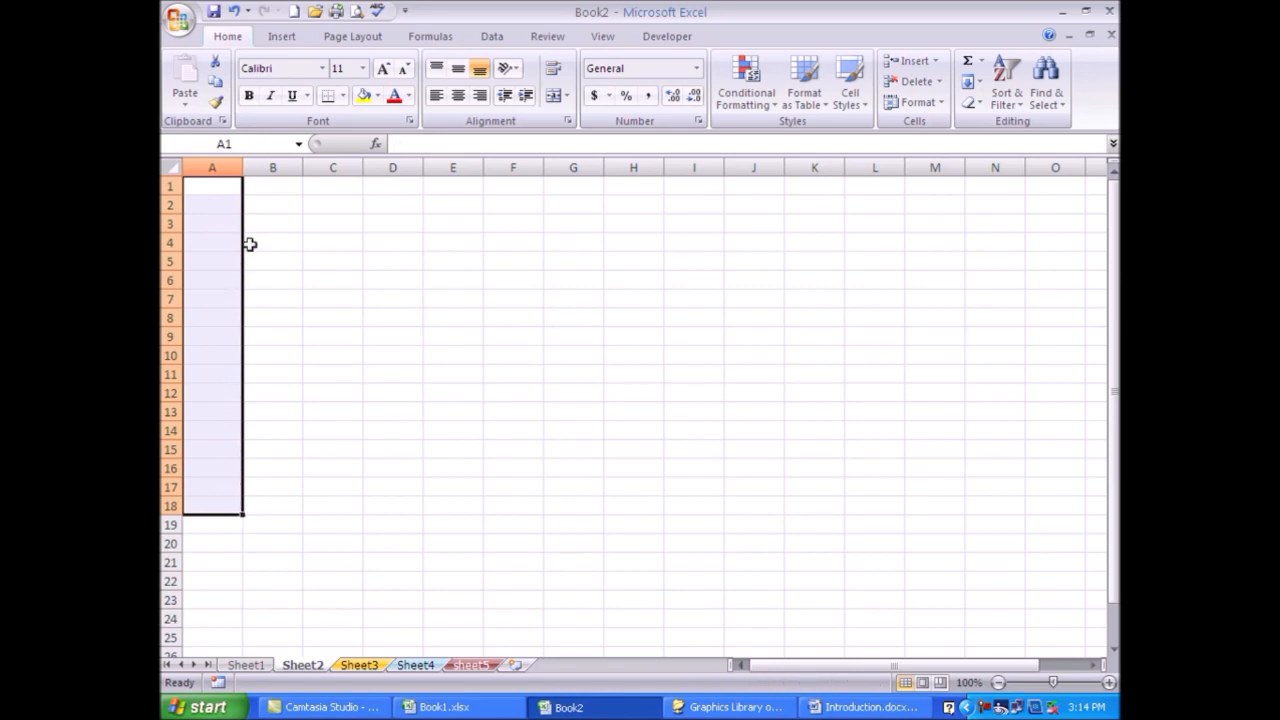
Enter 1 in A1 and 2 in A2, and fill the series down to 18 in A18
text(1)
click(221, 201)
text(2)
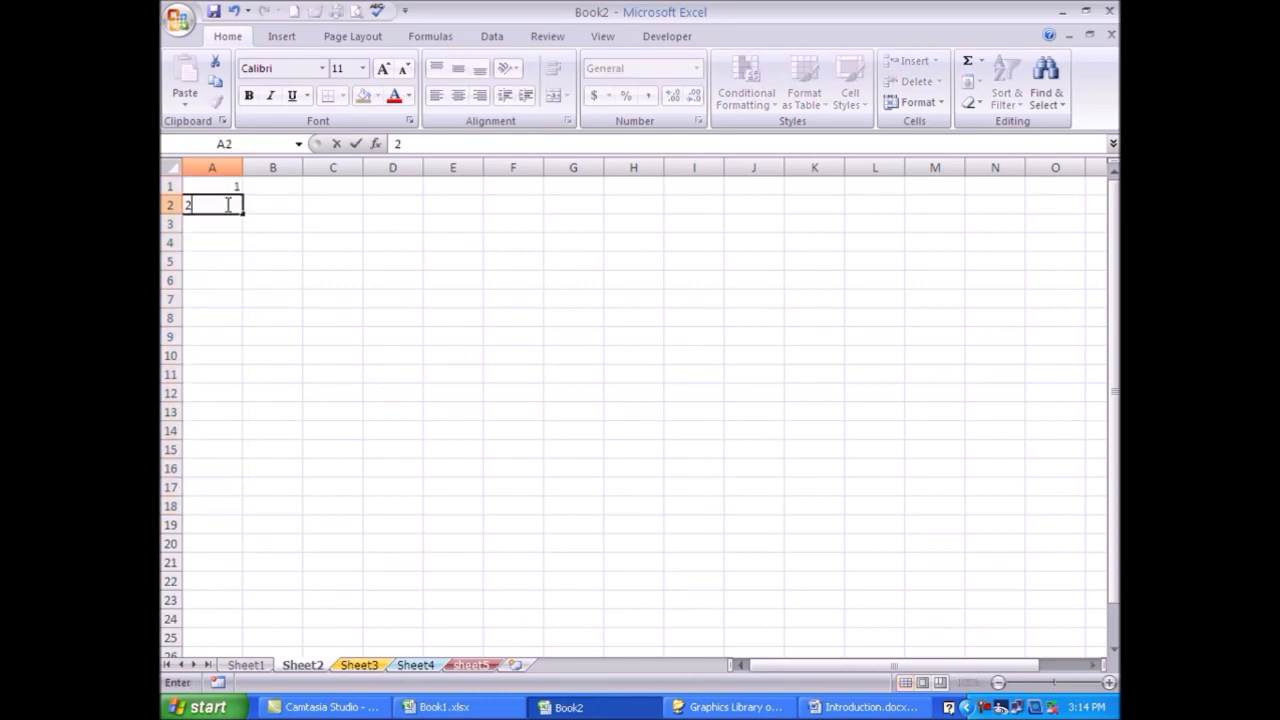
click(265, 236)
drag(233, 187, 240, 521)
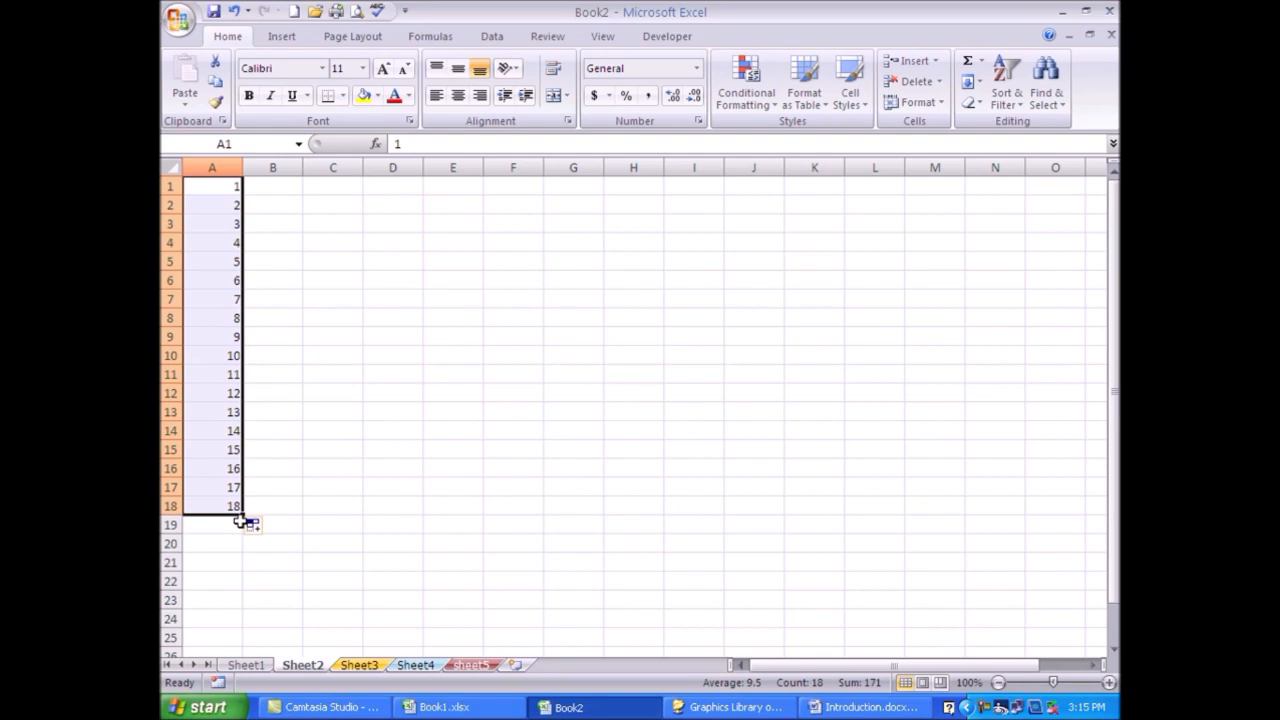
Enter 2 in B1 and 4 in B2, and select both cells
click(291, 188)
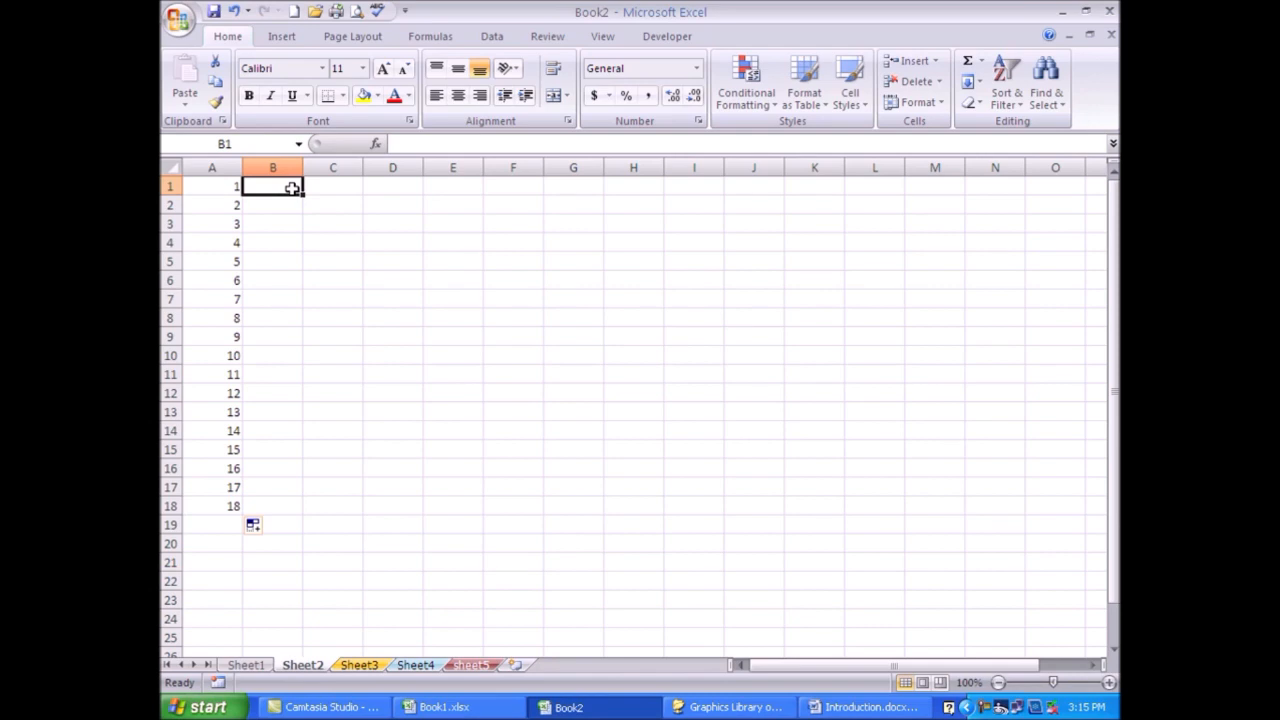
text(1)
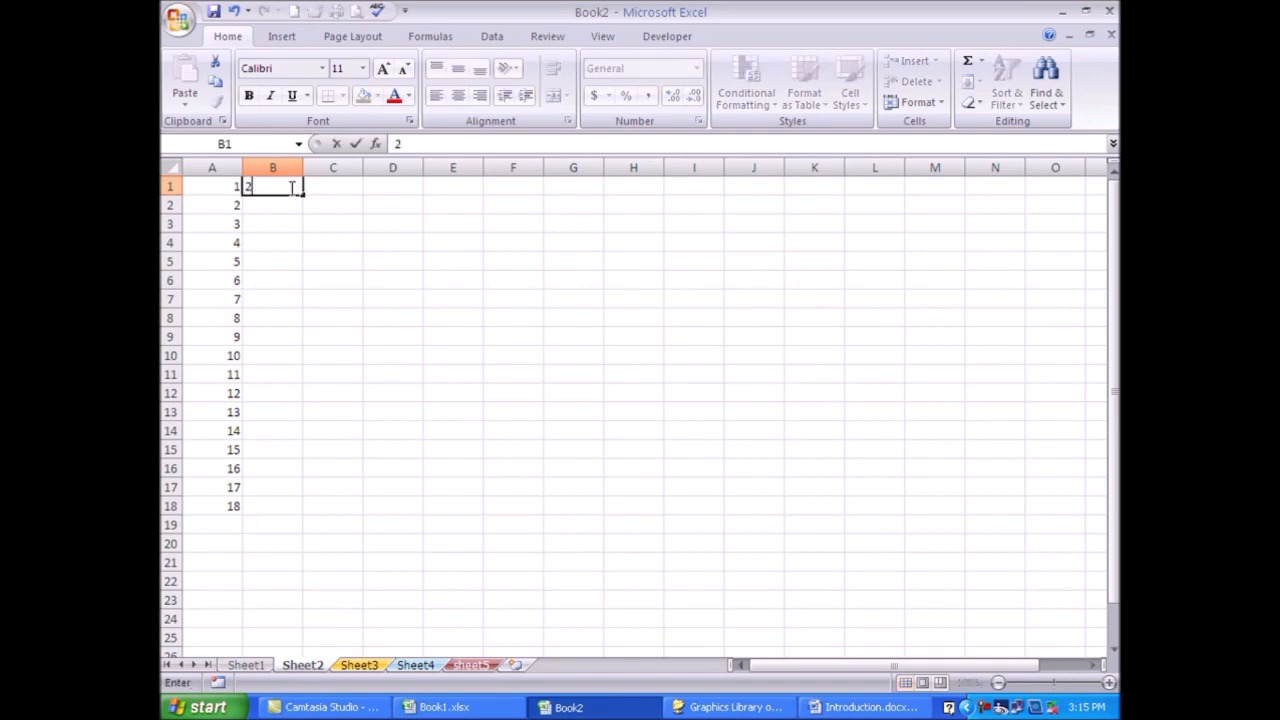
key(Return)
text(4)
key(Return)
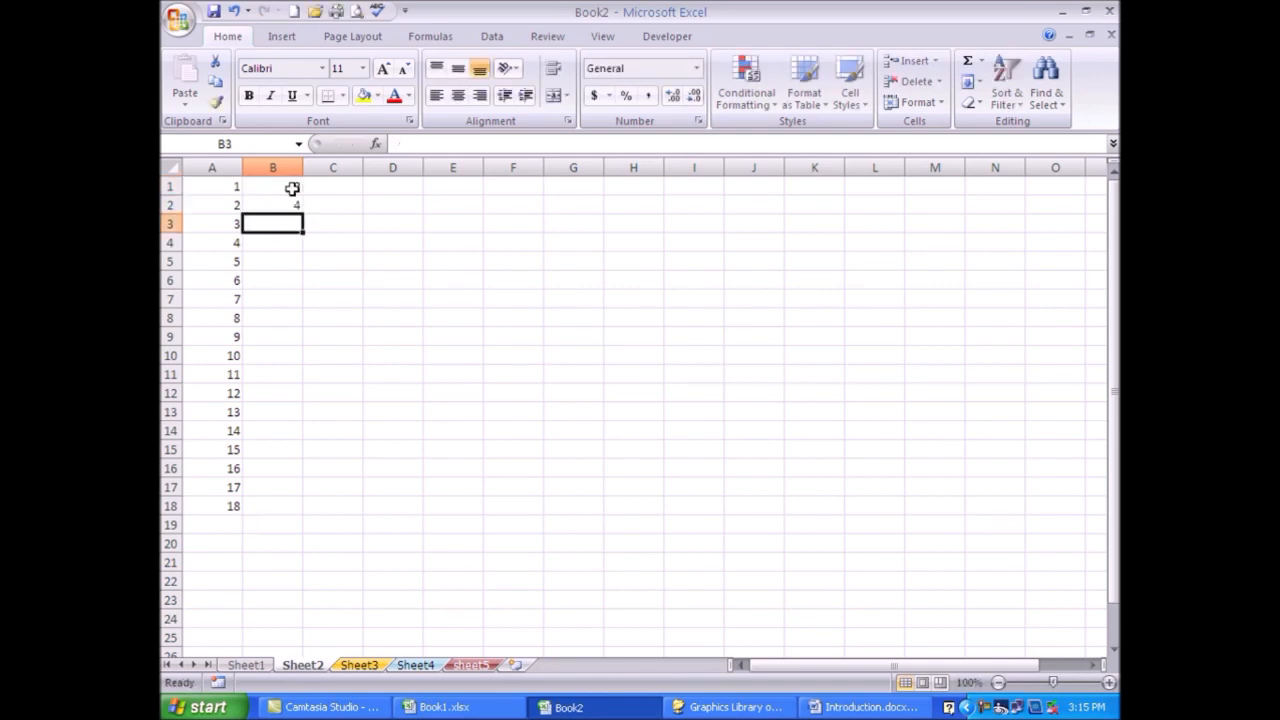
click(291, 188)
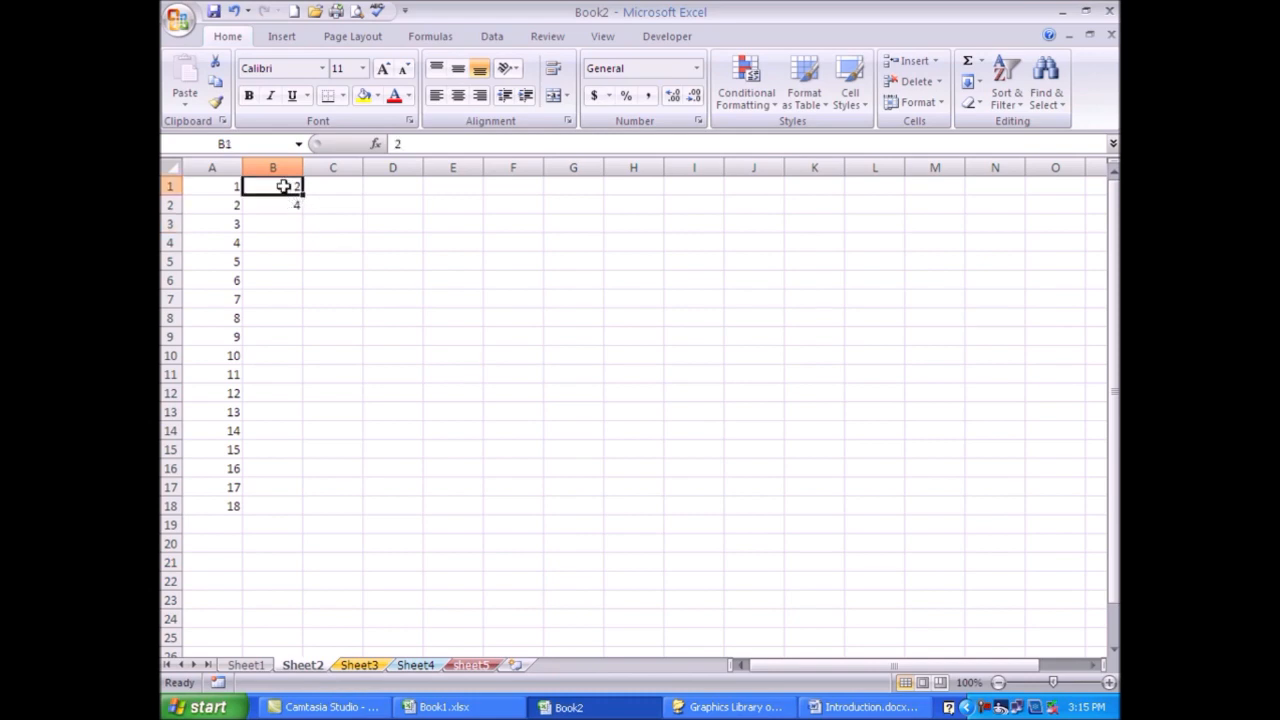
drag(280, 183, 280, 200)
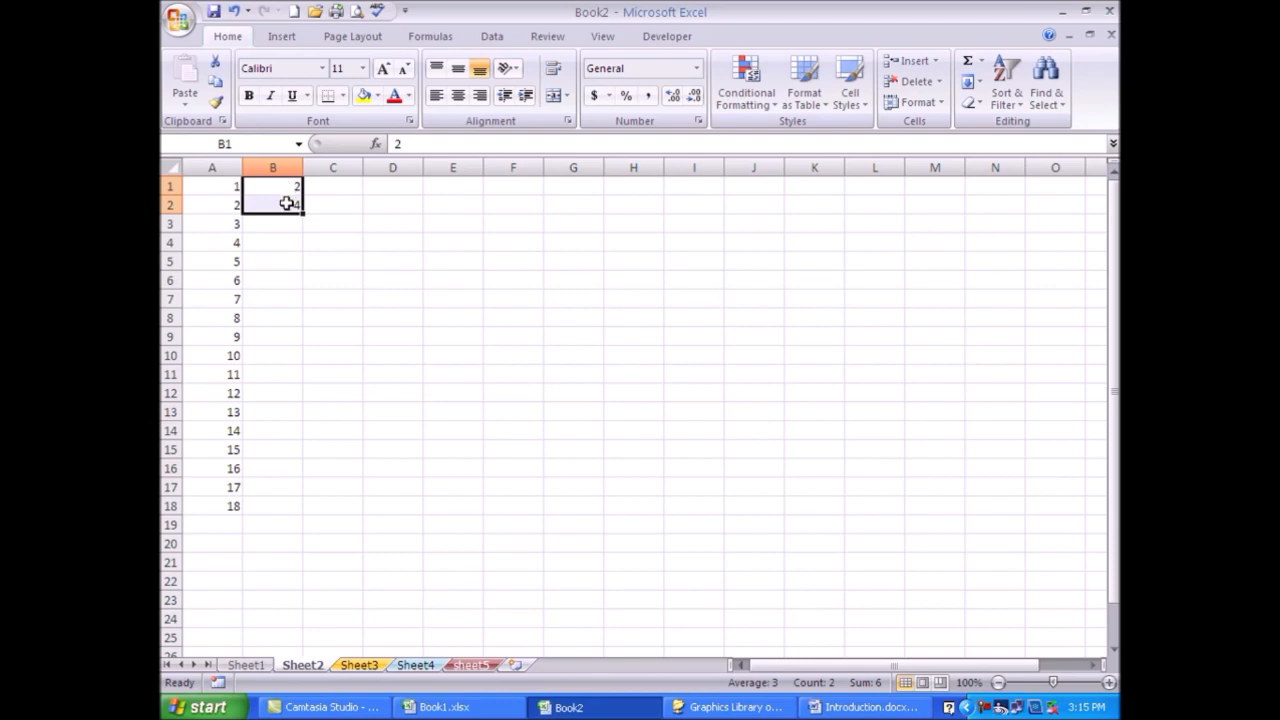
Change B2 to 6 and fill the series from B1:B2 down to 70 in B18
click(287, 205)
text(6)
key(Return)
click(287, 205)
drag(287, 205, 307, 515)
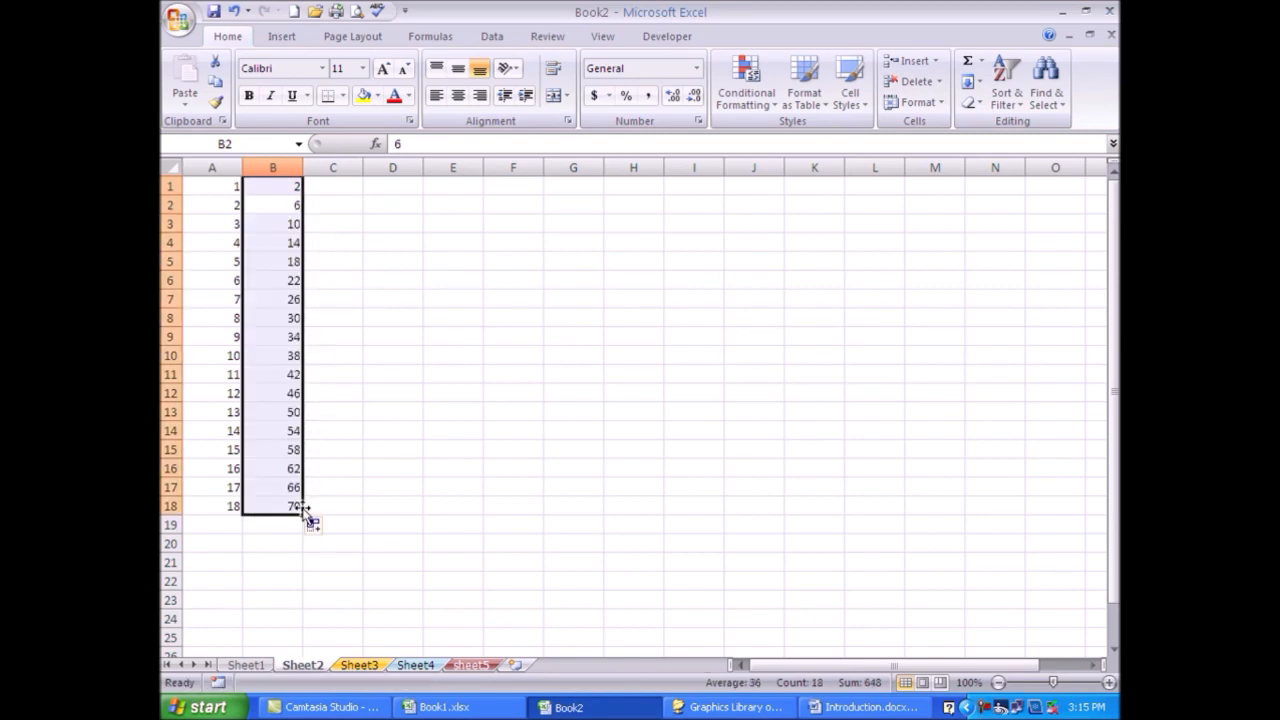
click(444, 337)
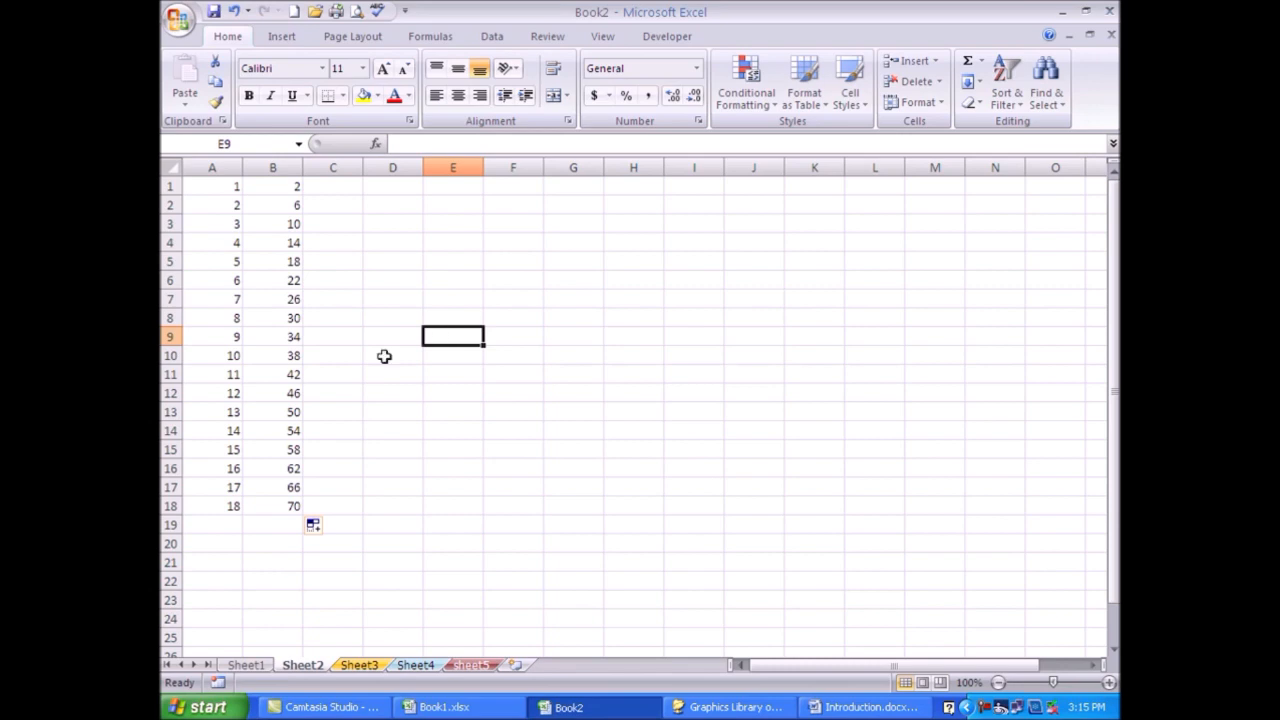
Clear the number series in A1:B18
click(372, 388)
drag(228, 187, 296, 506)
key(Delete)
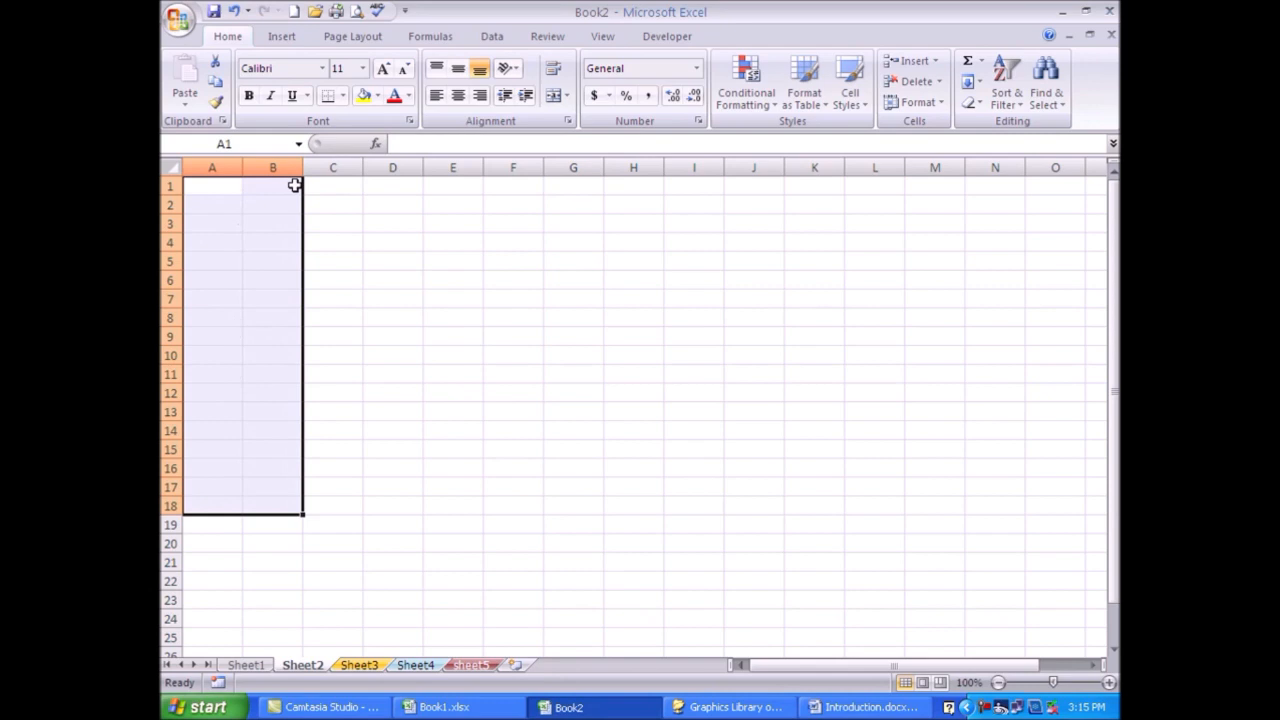
Enter 2 in D4, X in E4 and an equals sign in F4
click(378, 242)
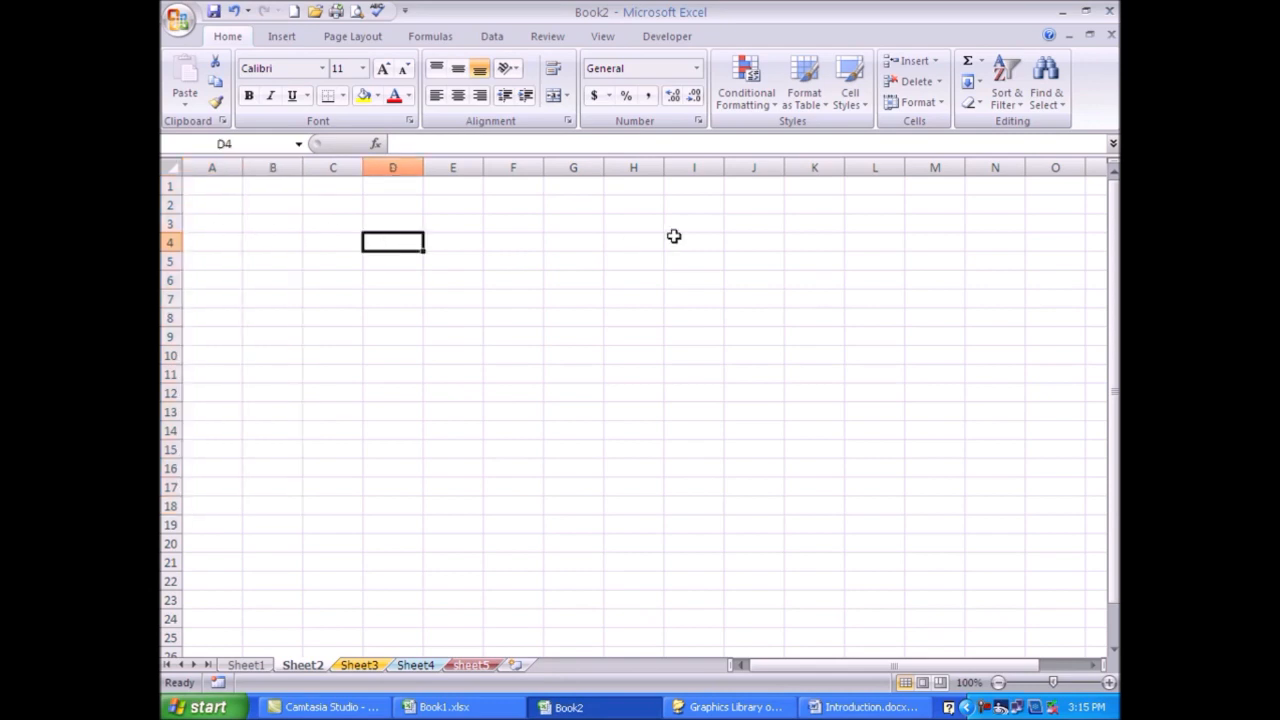
text(2)
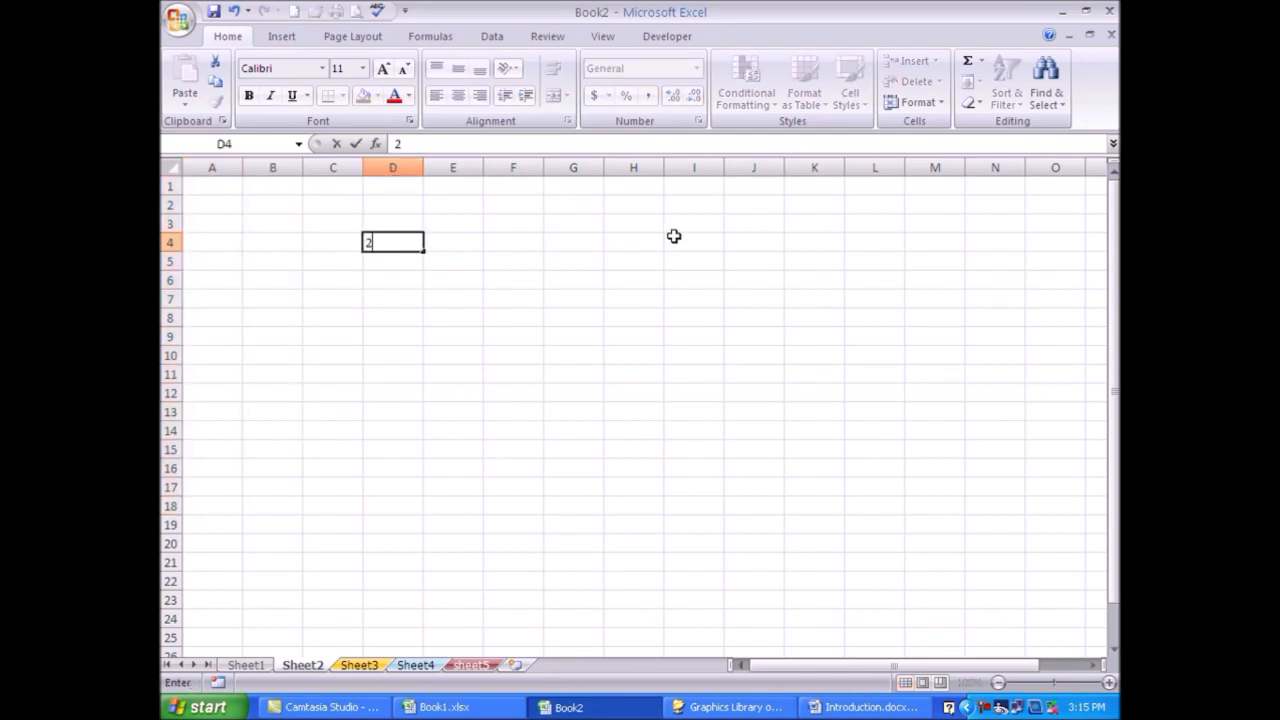
key(Tab)
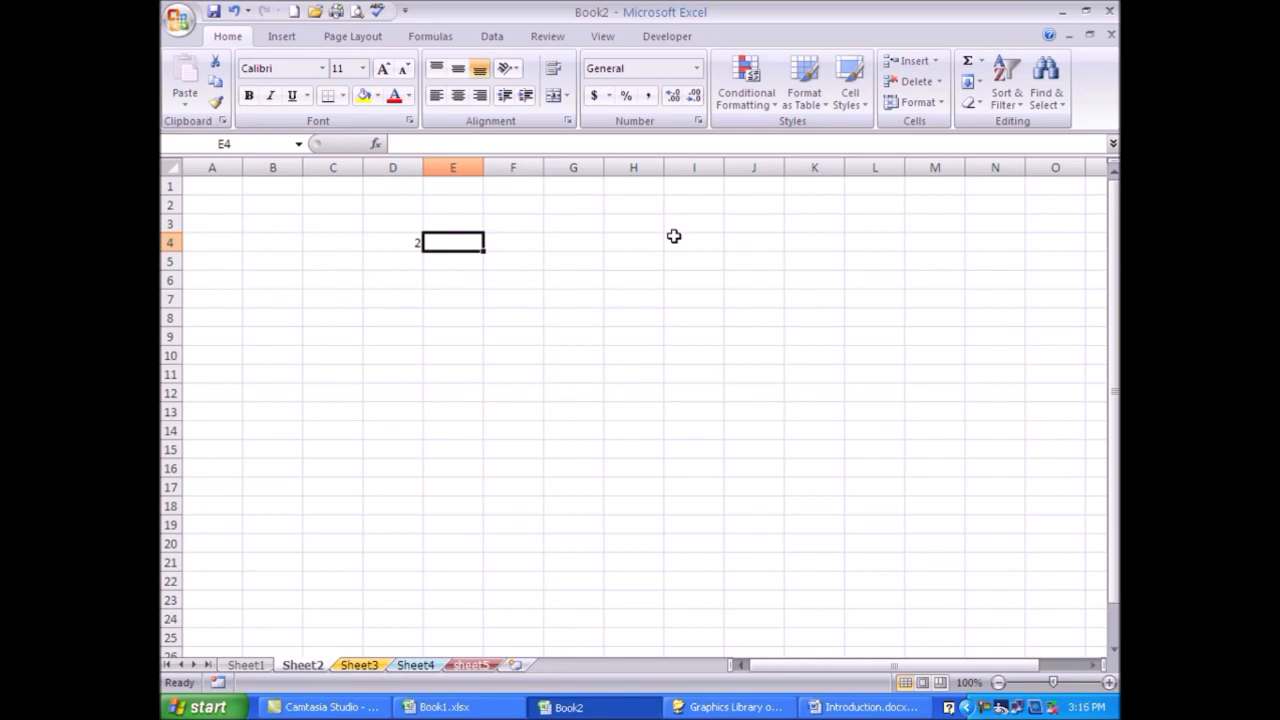
text(x)
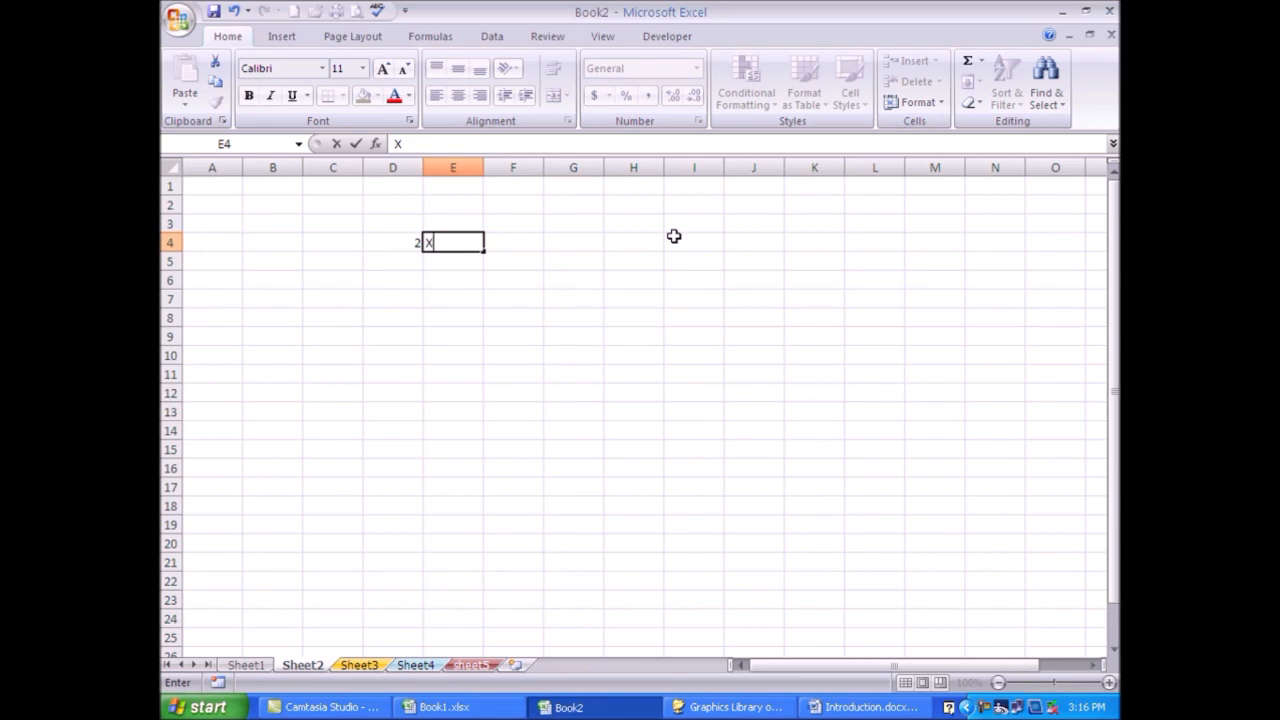
key(ctrl+Return)
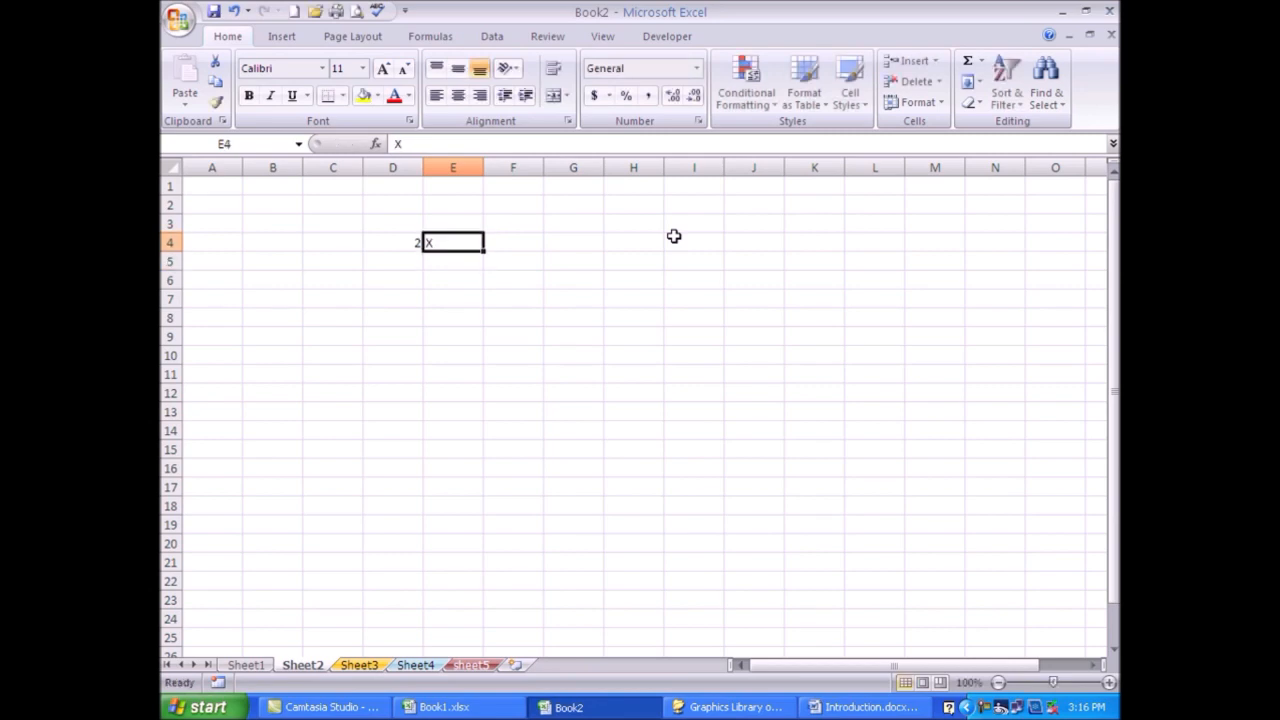
key(Right)
text(=)
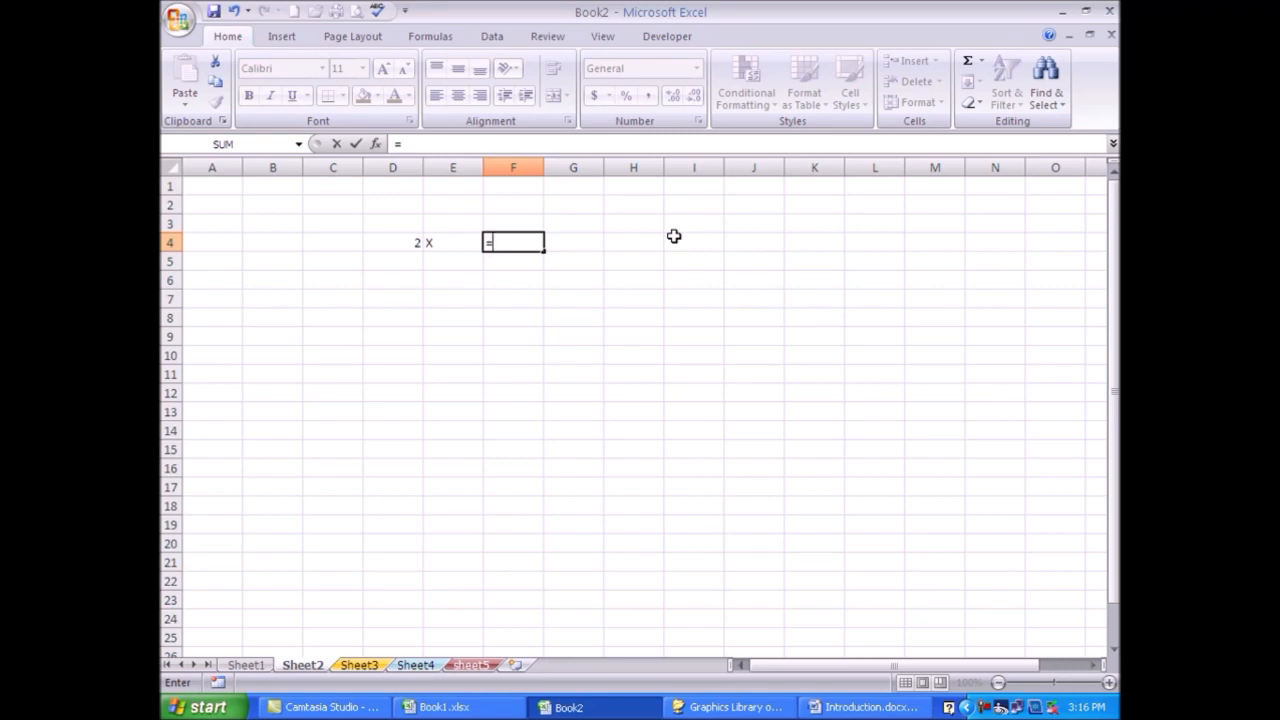
click(650, 243)
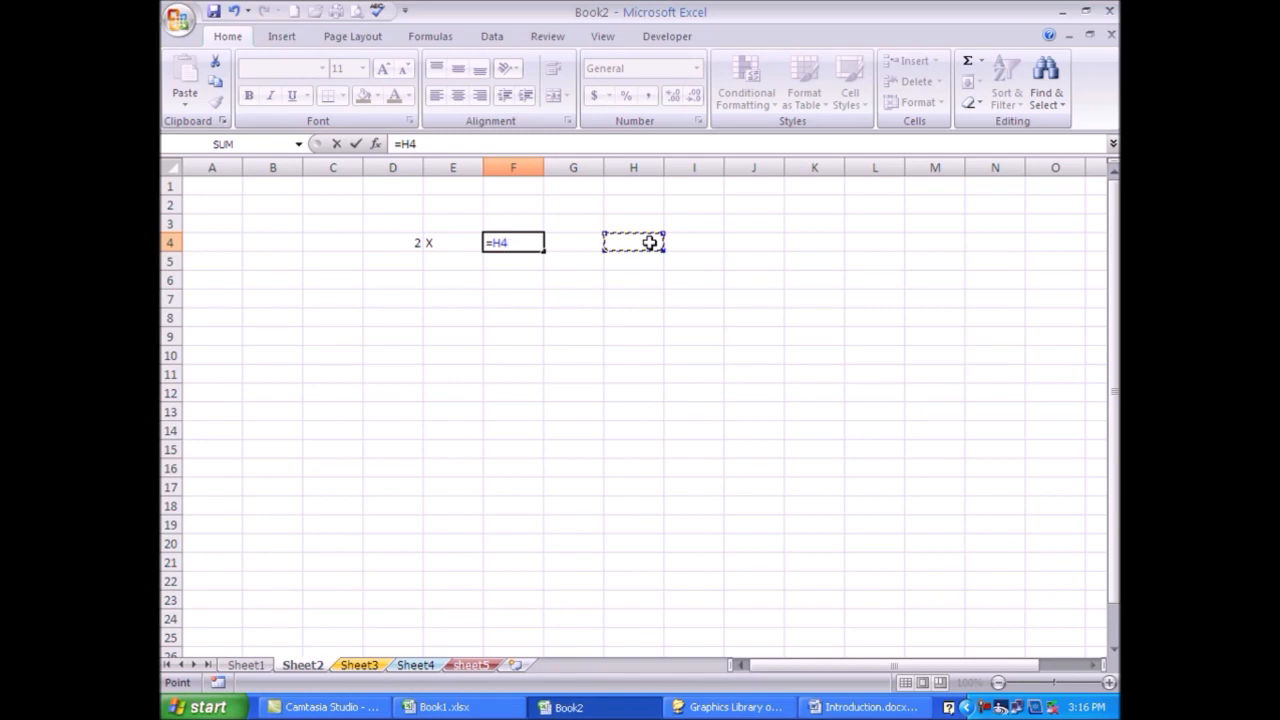
key(BackSpace)
key(BackSpace)
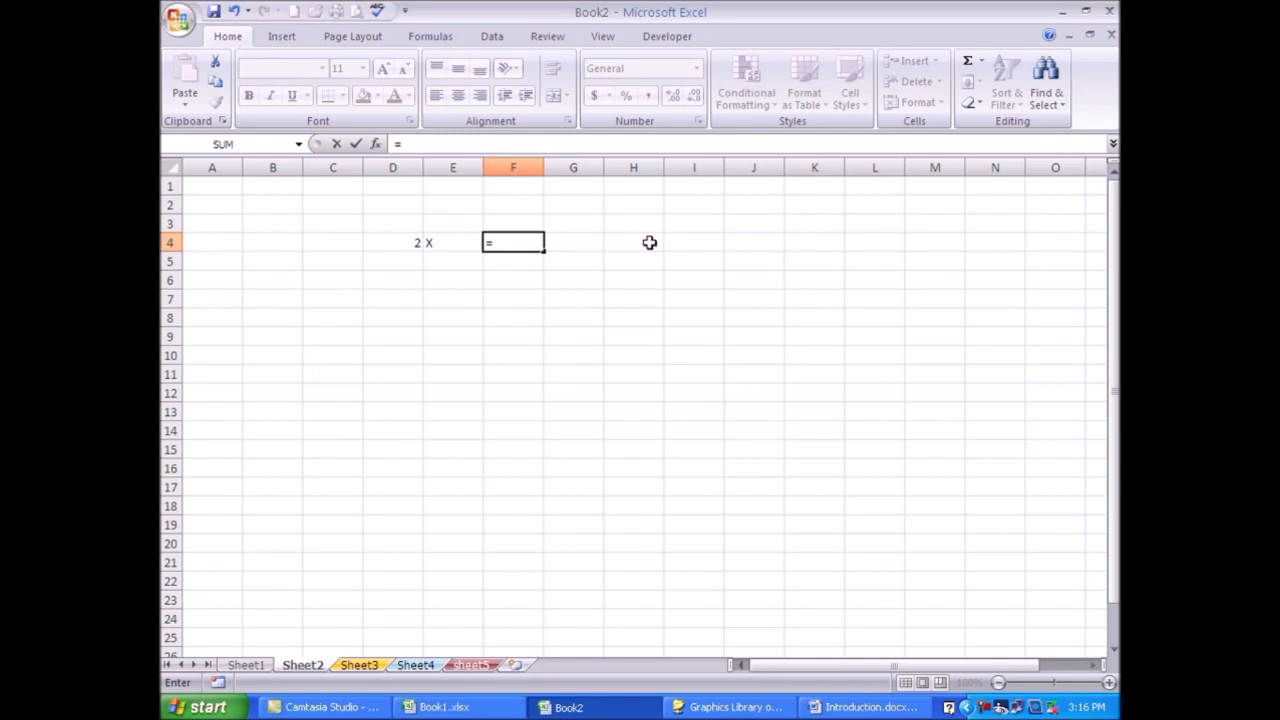
key(Return)
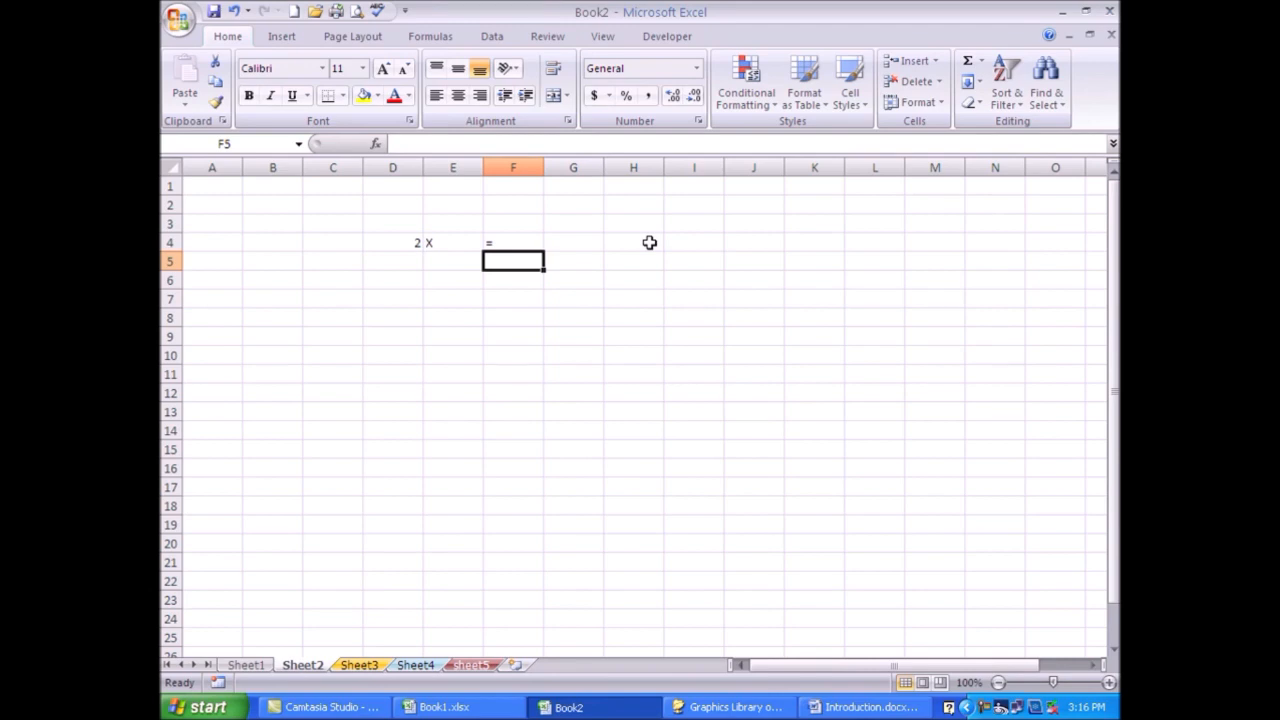
Enter 1 in G4 and 2 in H4
click(586, 246)
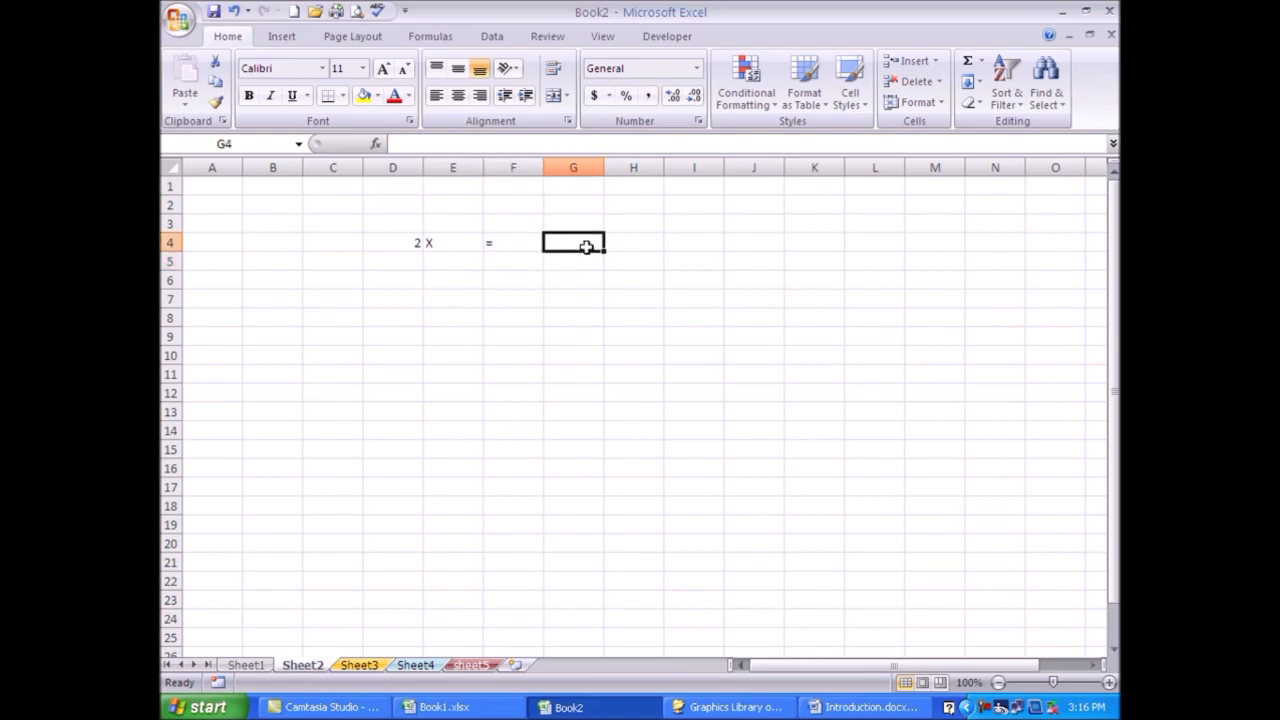
text(1)
key(Tab)
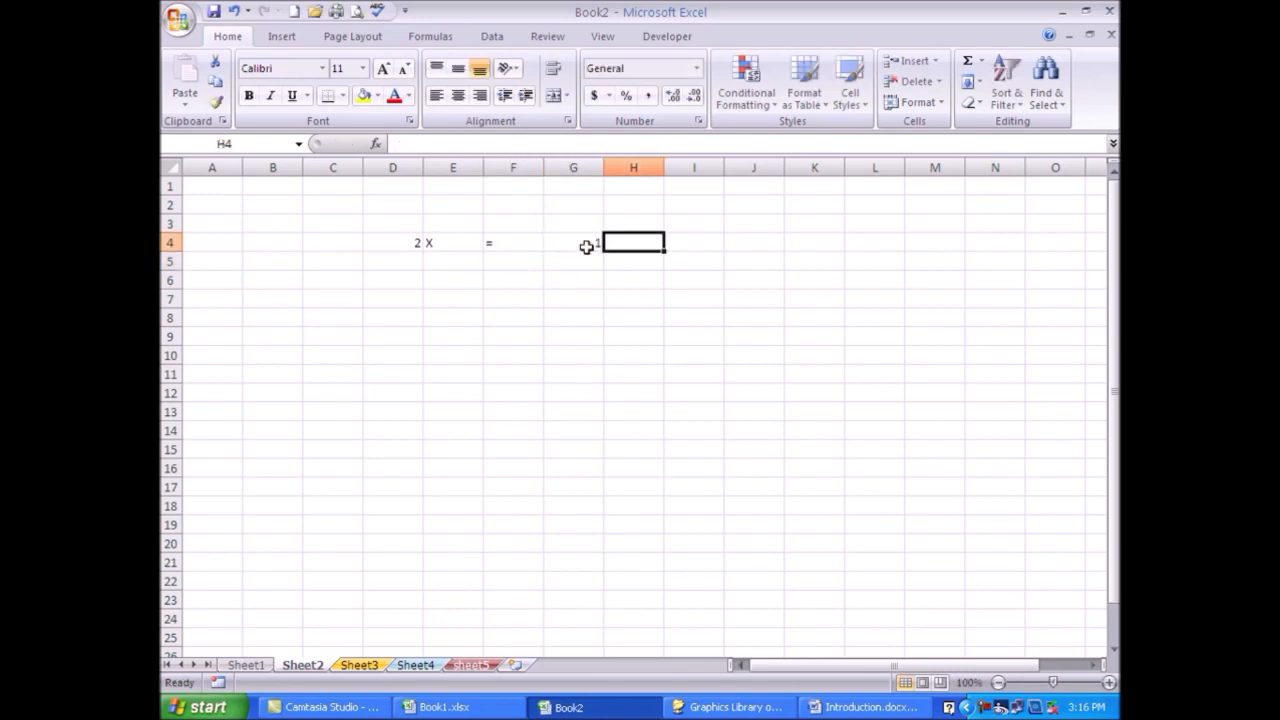
text(2)
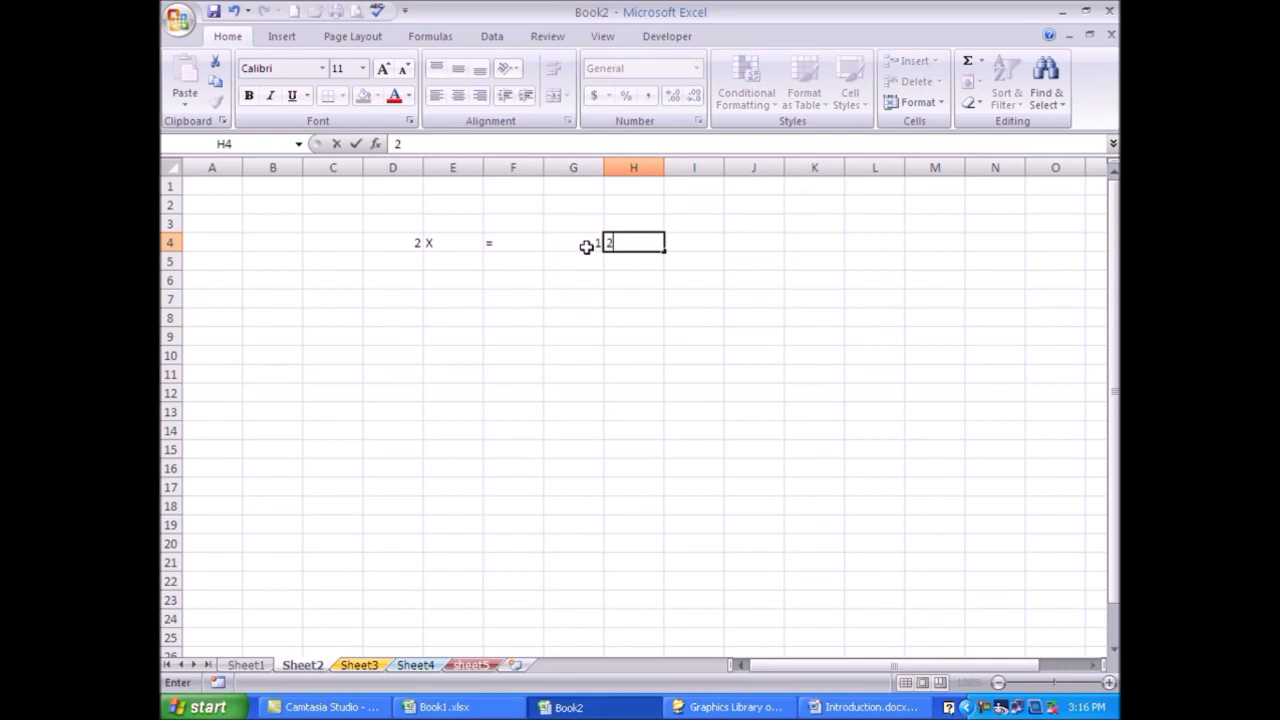
key(Return)
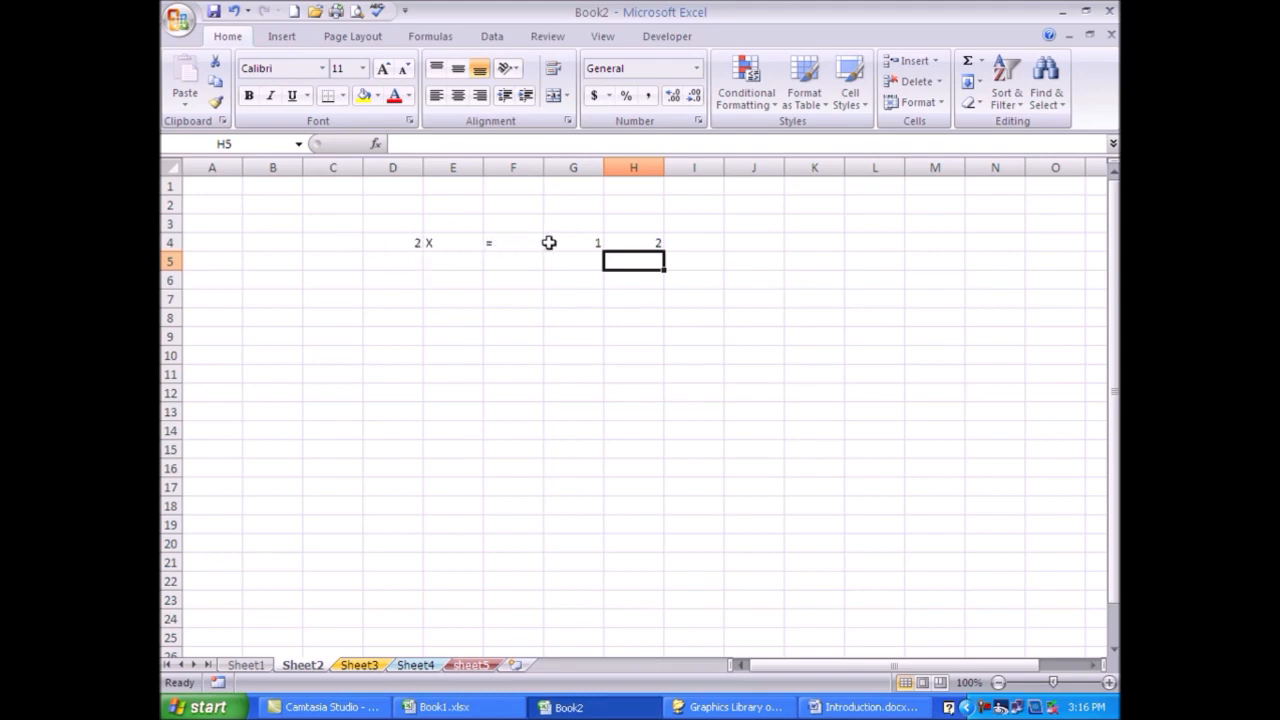
Correct the equation in row 4 by replacing F4 with 1 and G4 with an equals sign
click(504, 242)
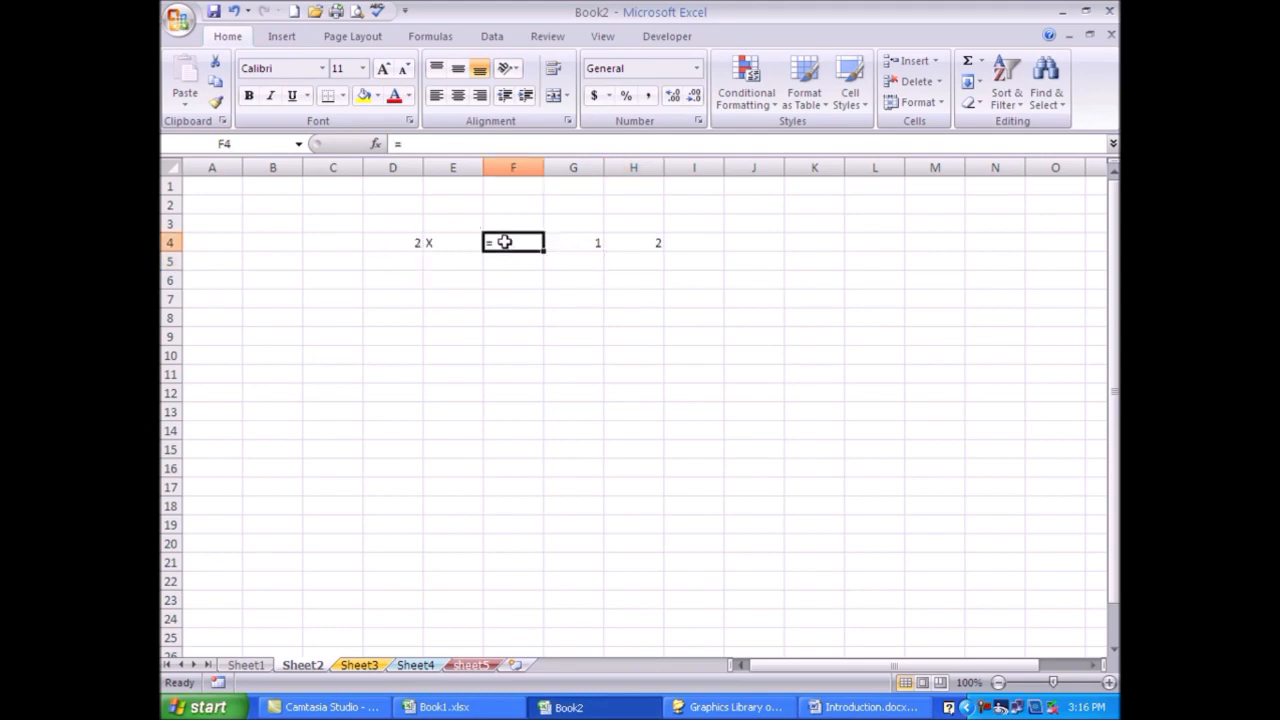
text(1)
key(Tab)
text(=)
key(Return)
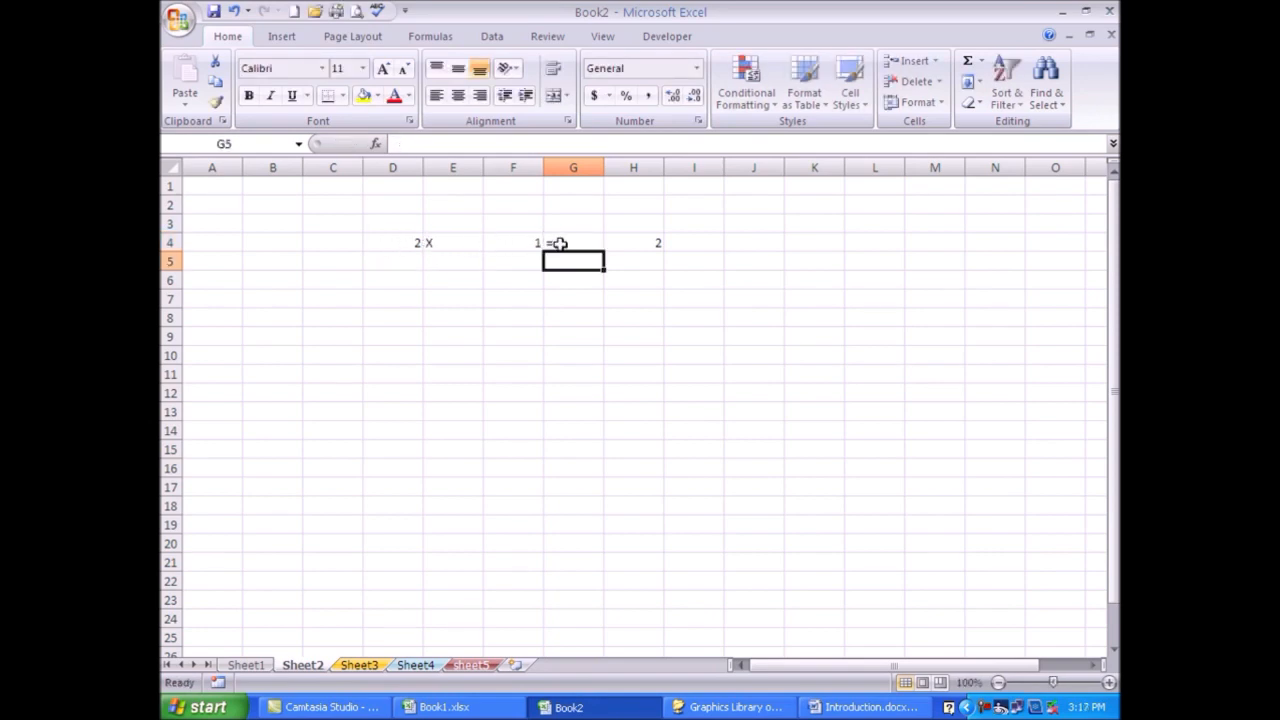
click(630, 243)
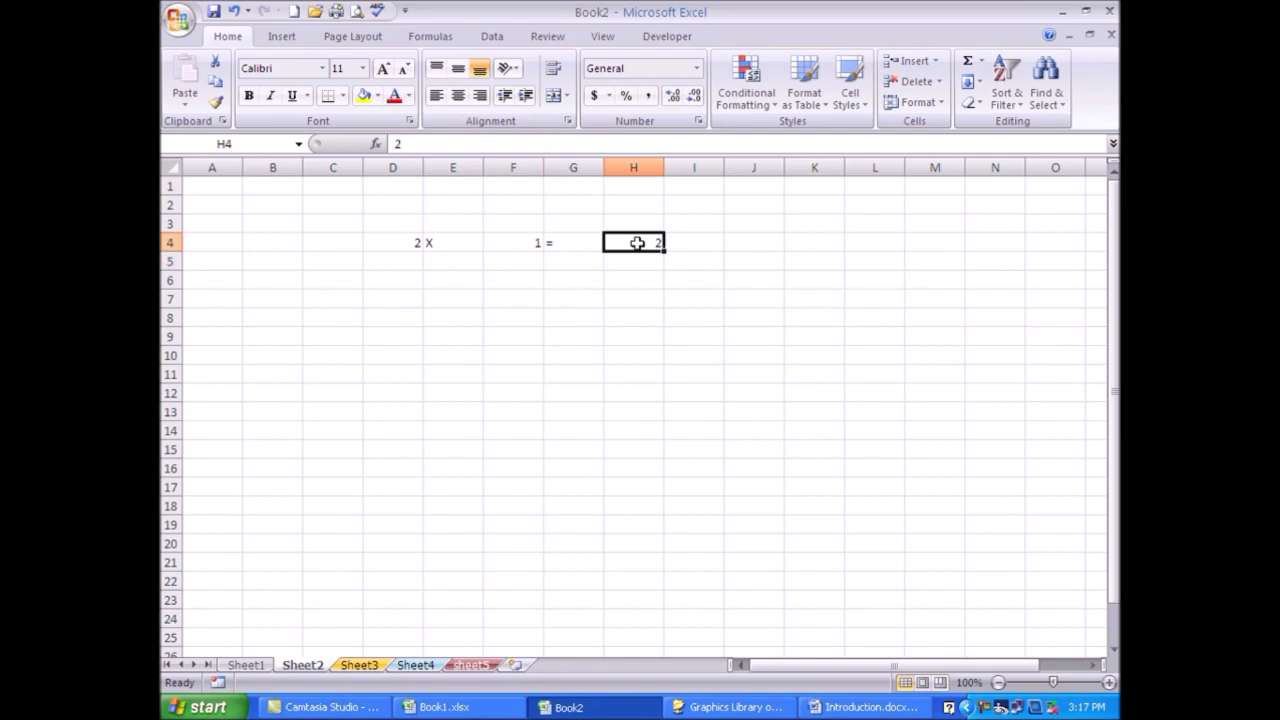
Copy the 2 in D4 and the X in E4 down to row 19 with the fill handle
click(404, 245)
drag(424, 253, 416, 540)
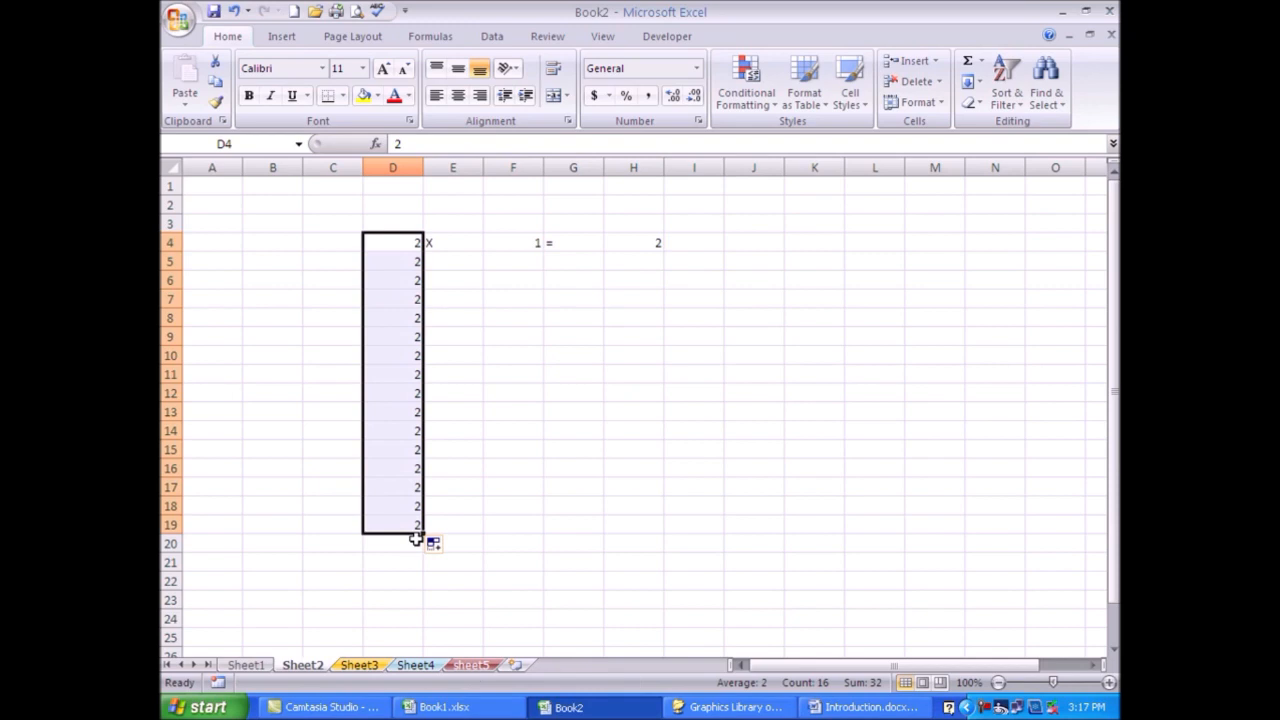
click(451, 243)
drag(484, 251, 499, 527)
Fill column F as a series from 1 in F4 to 16 in F19, and copy the equals sign down G4:G19
click(527, 247)
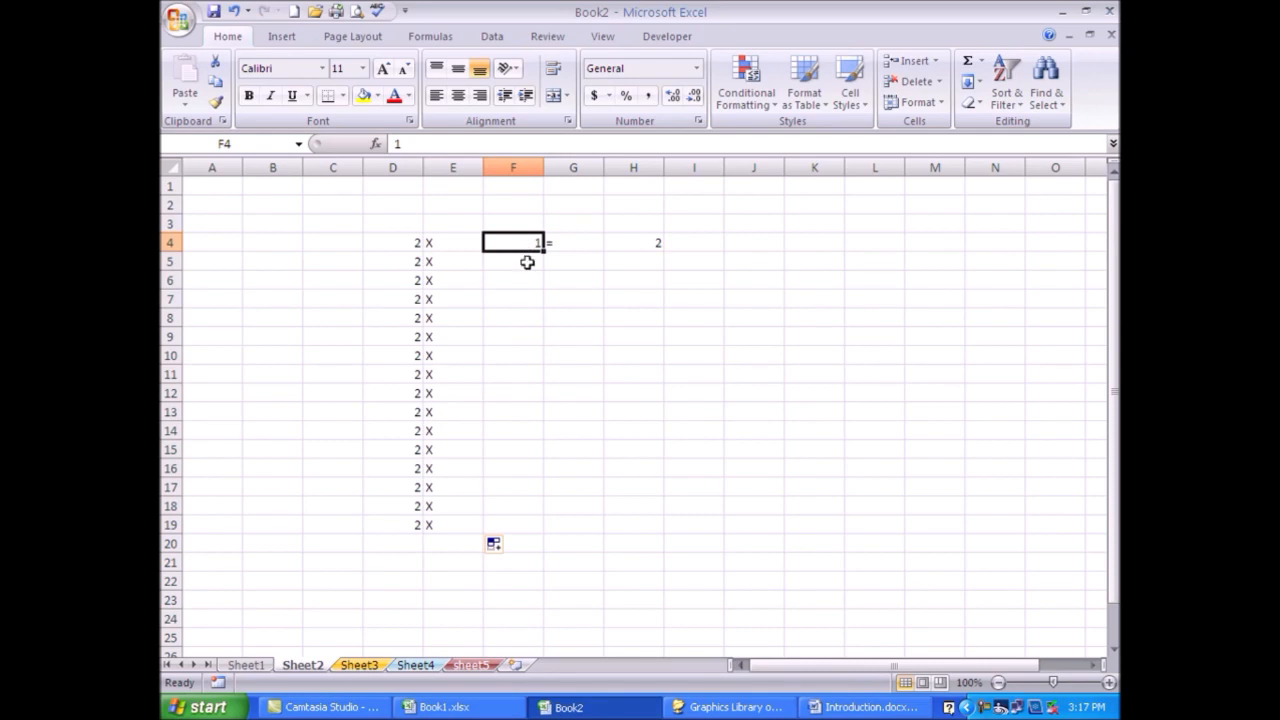
drag(543, 251, 551, 537)
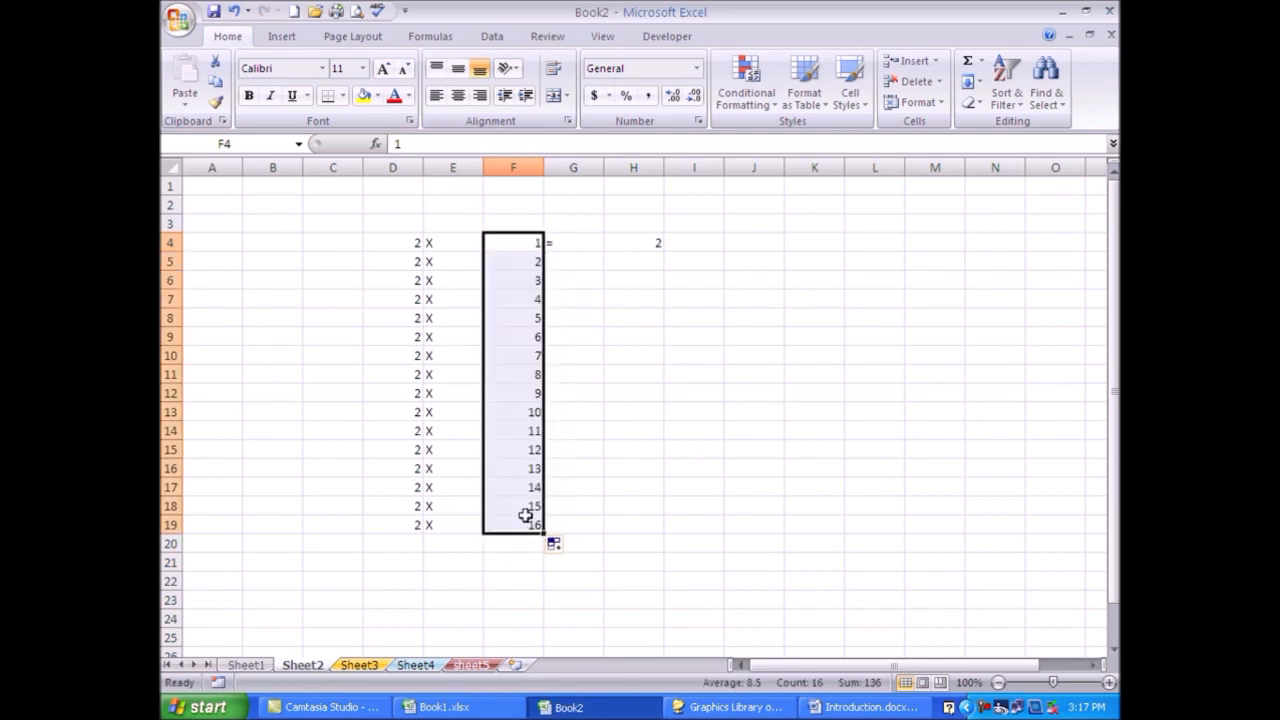
click(584, 241)
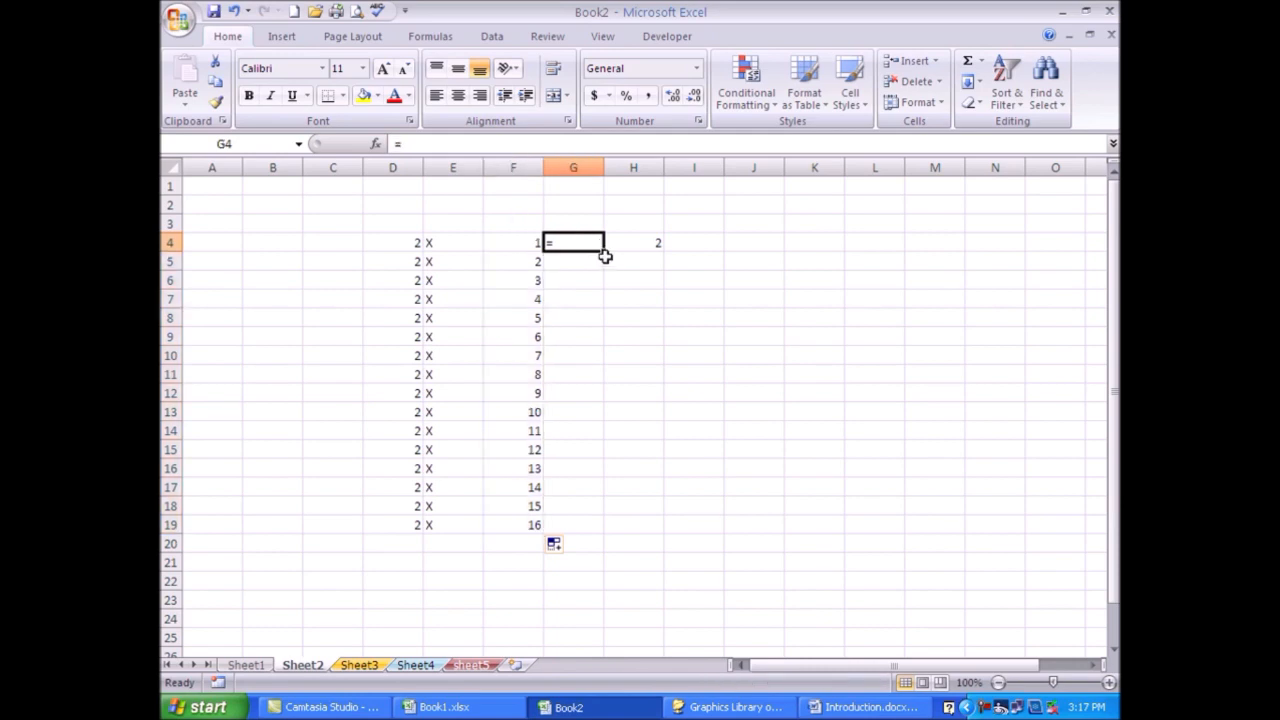
drag(604, 251, 617, 534)
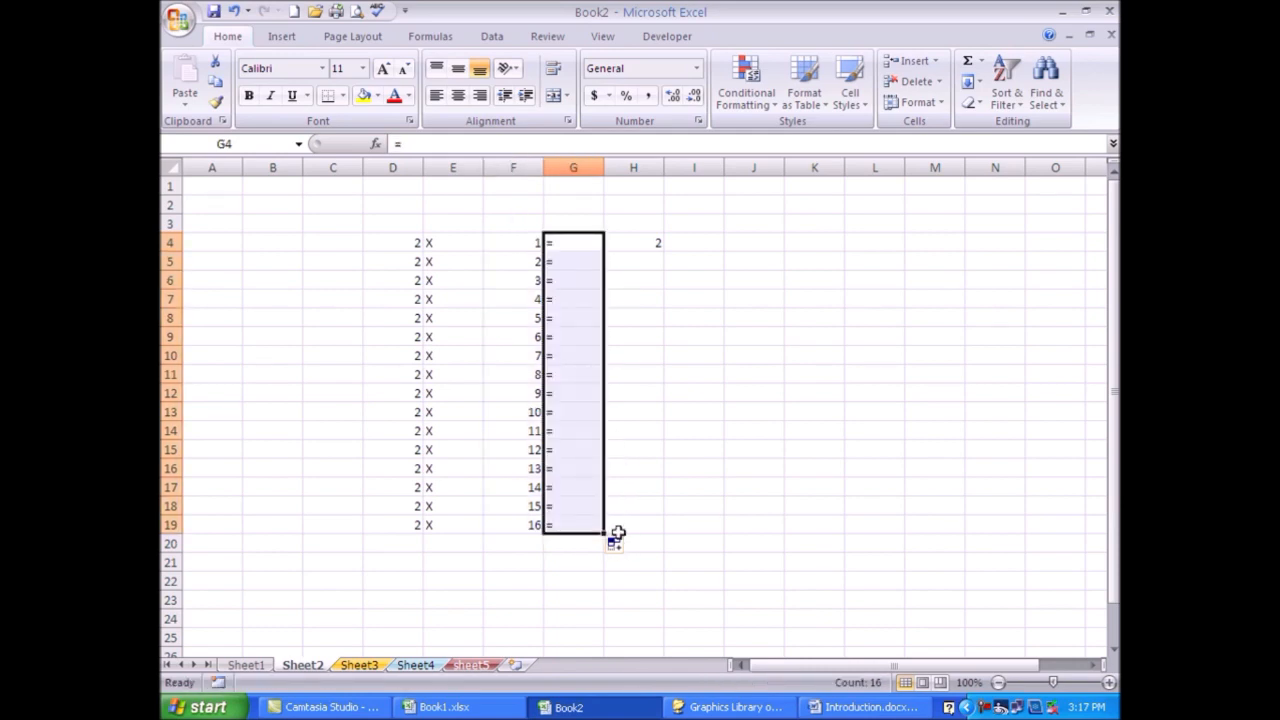
Enter 4 in H5 and extend the series from H4:H5 down to 32 in H19
click(637, 262)
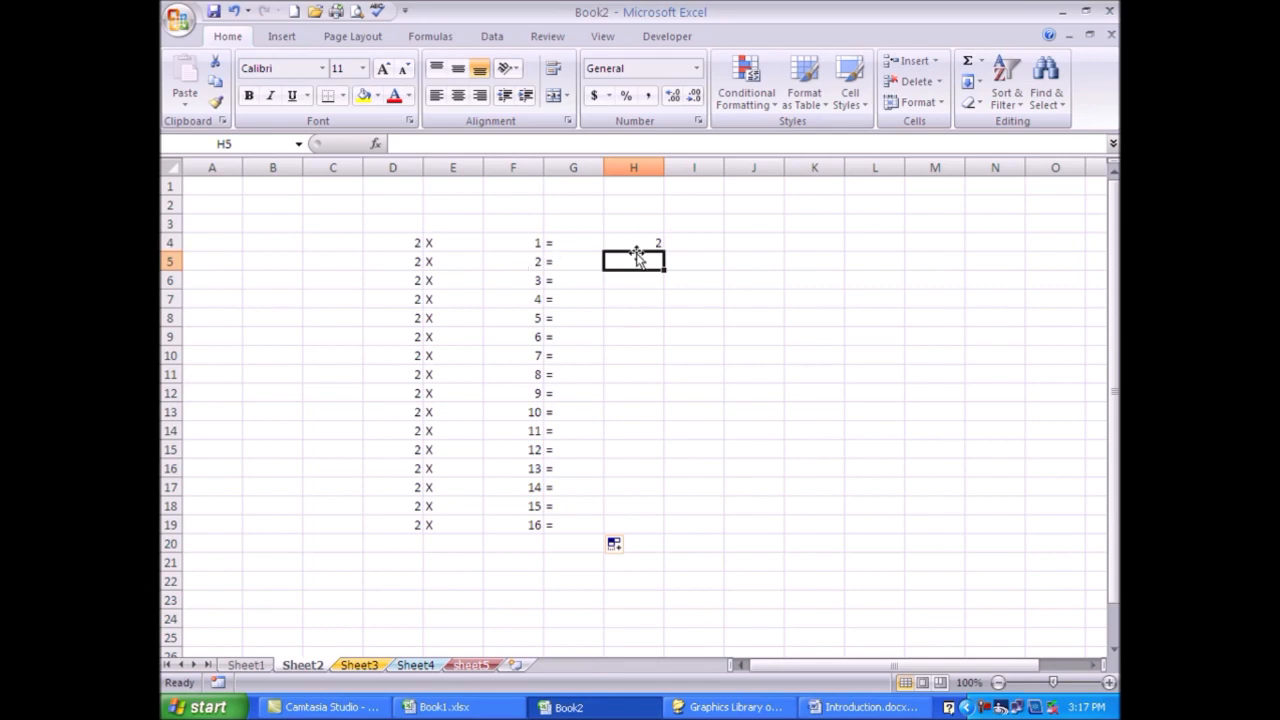
text(4)
key(Return)
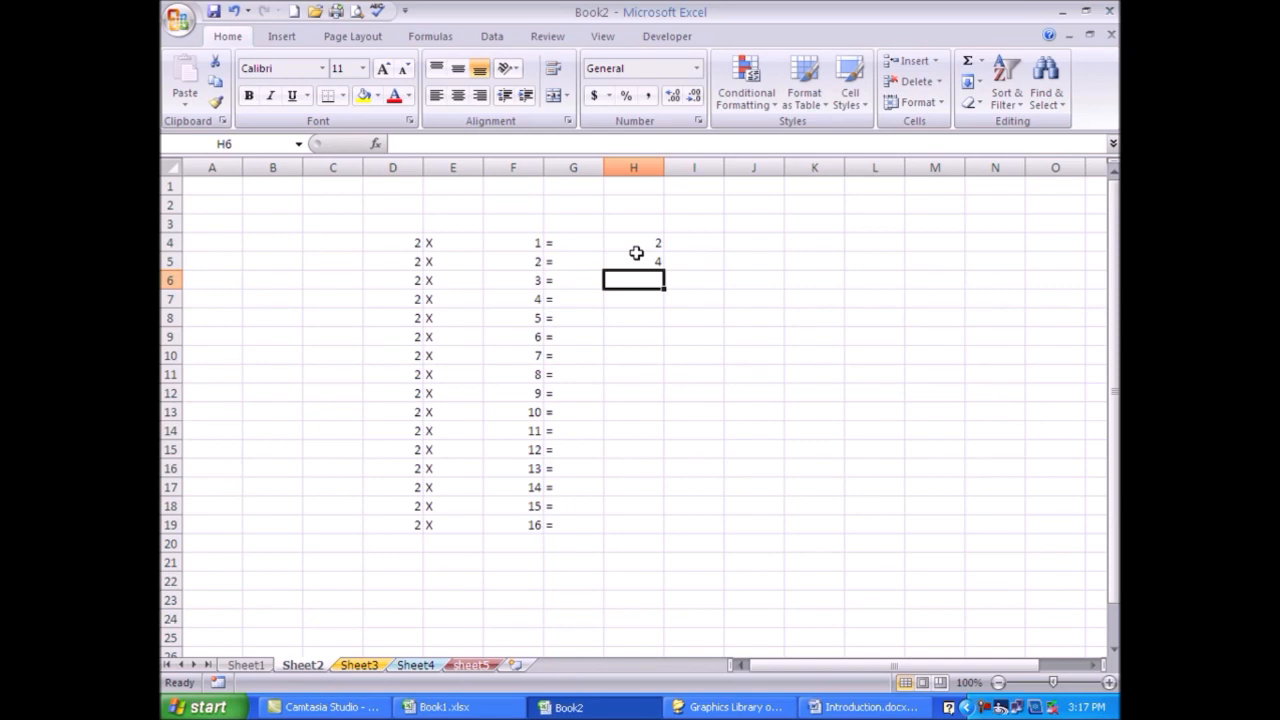
click(638, 256)
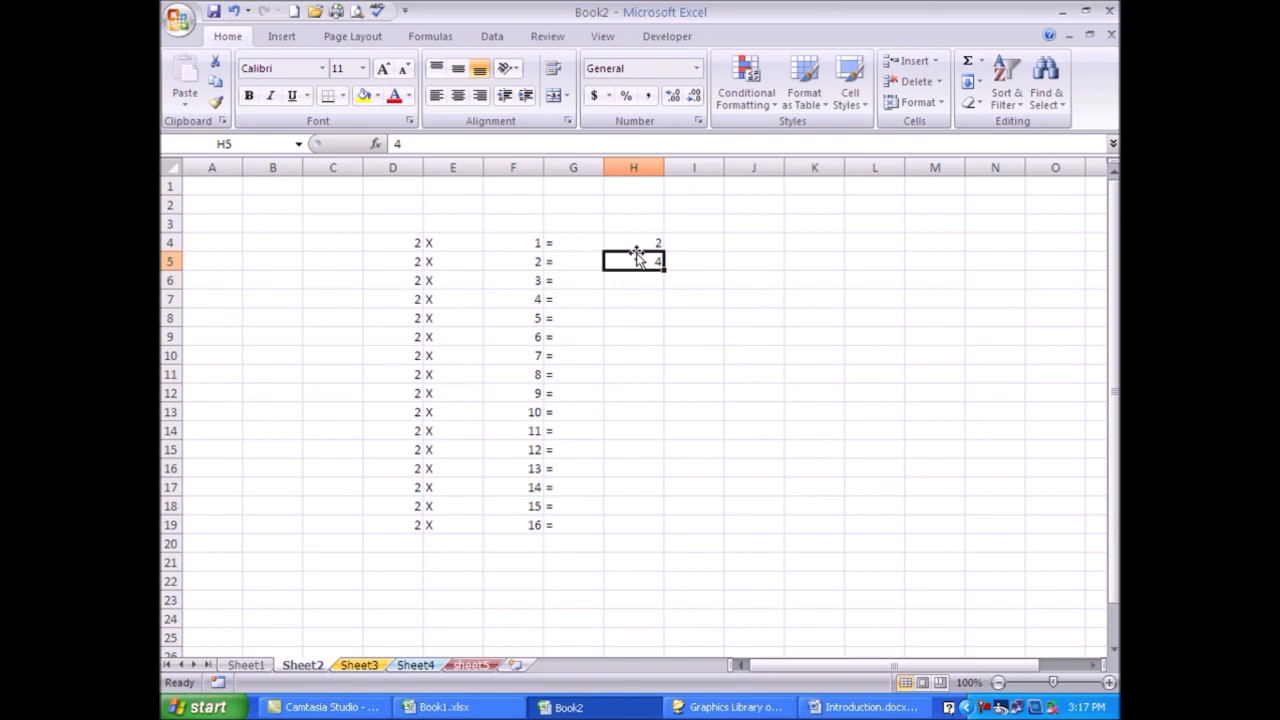
drag(636, 256, 637, 247)
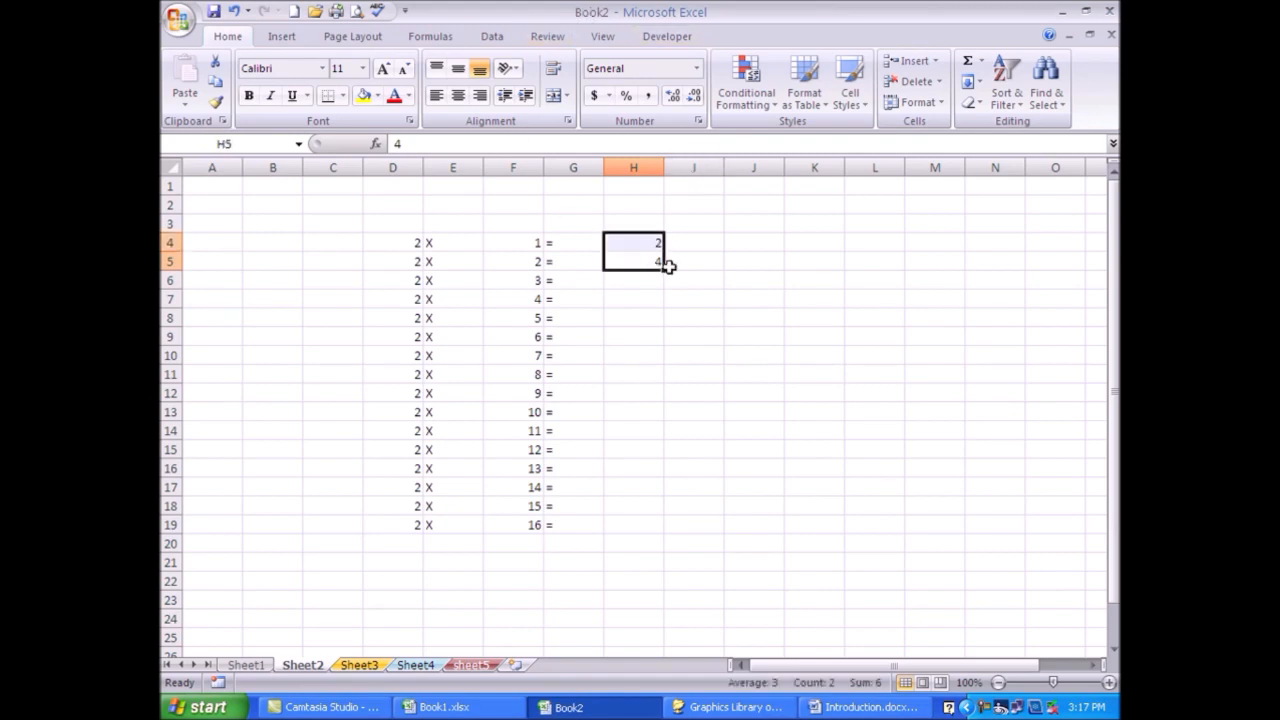
drag(665, 271, 667, 537)
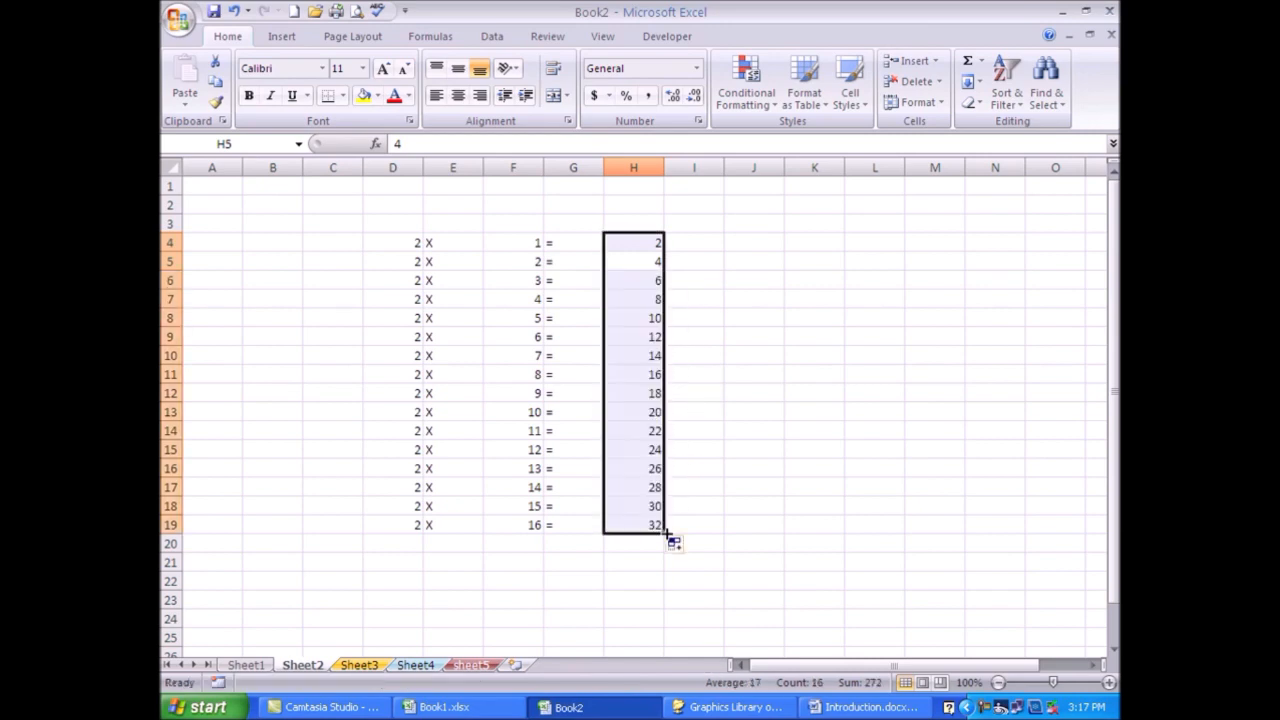
click(723, 330)
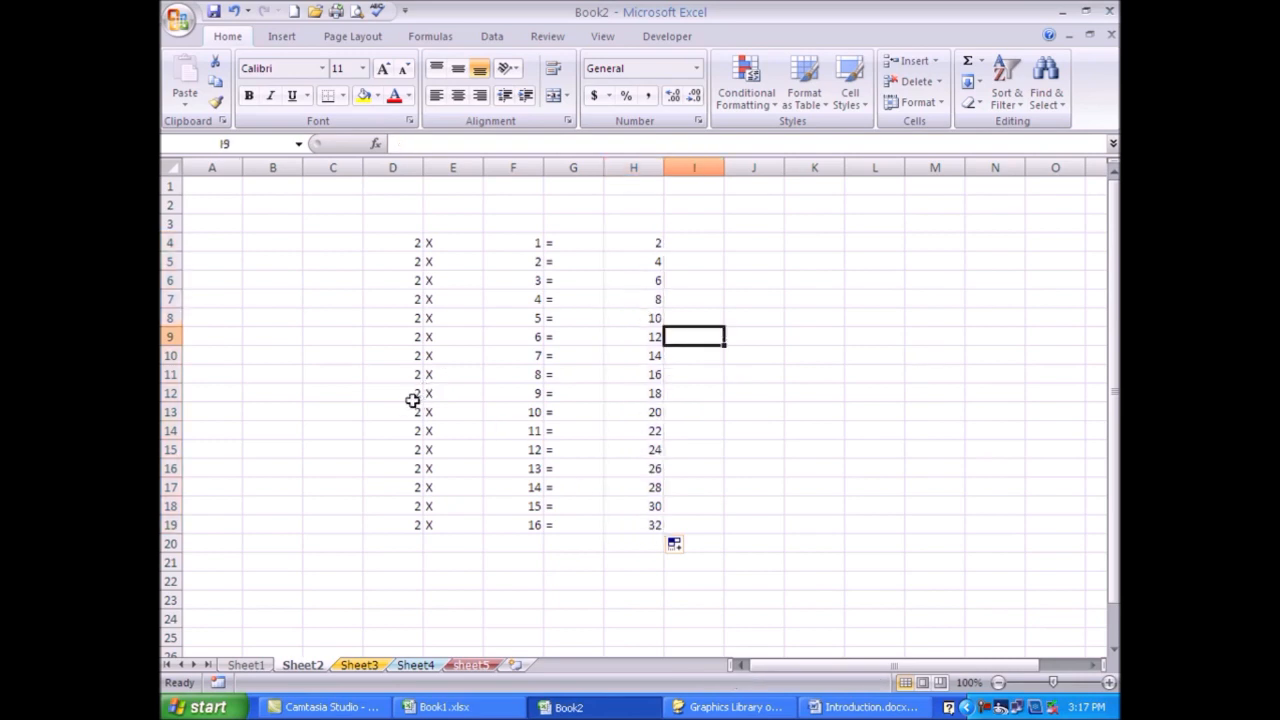
click(626, 374)
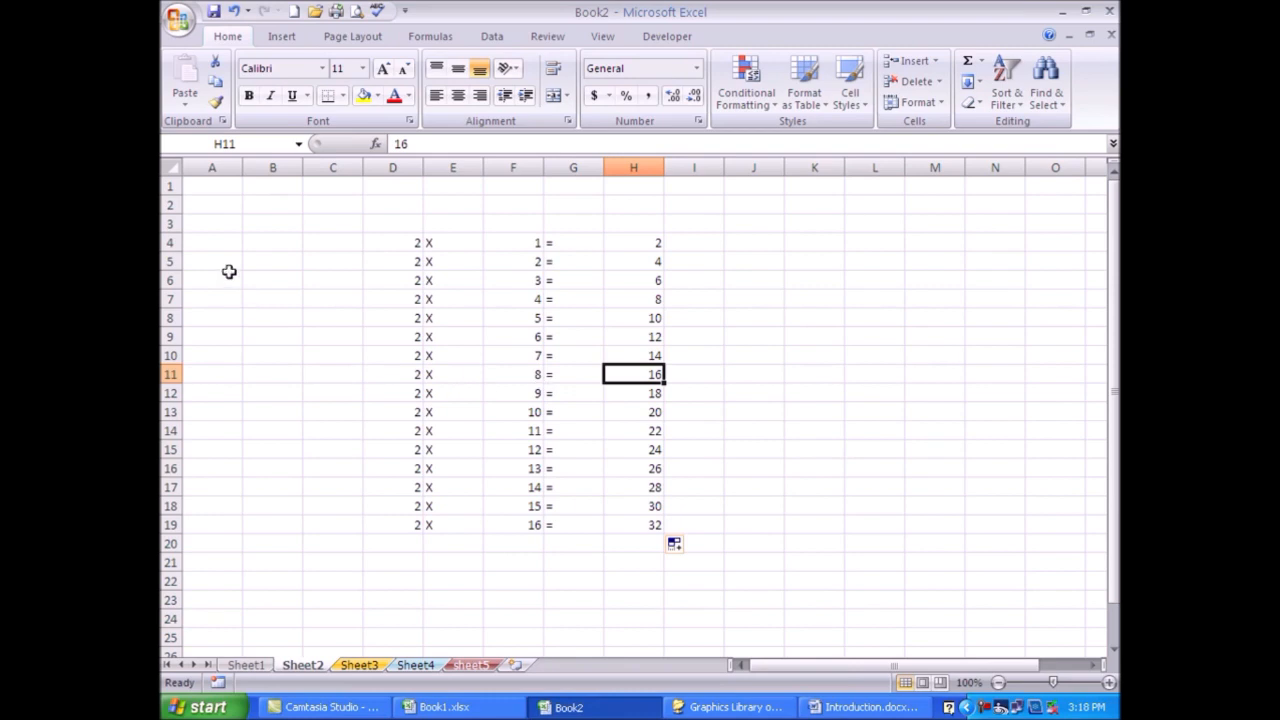
drag(400, 237, 642, 516)
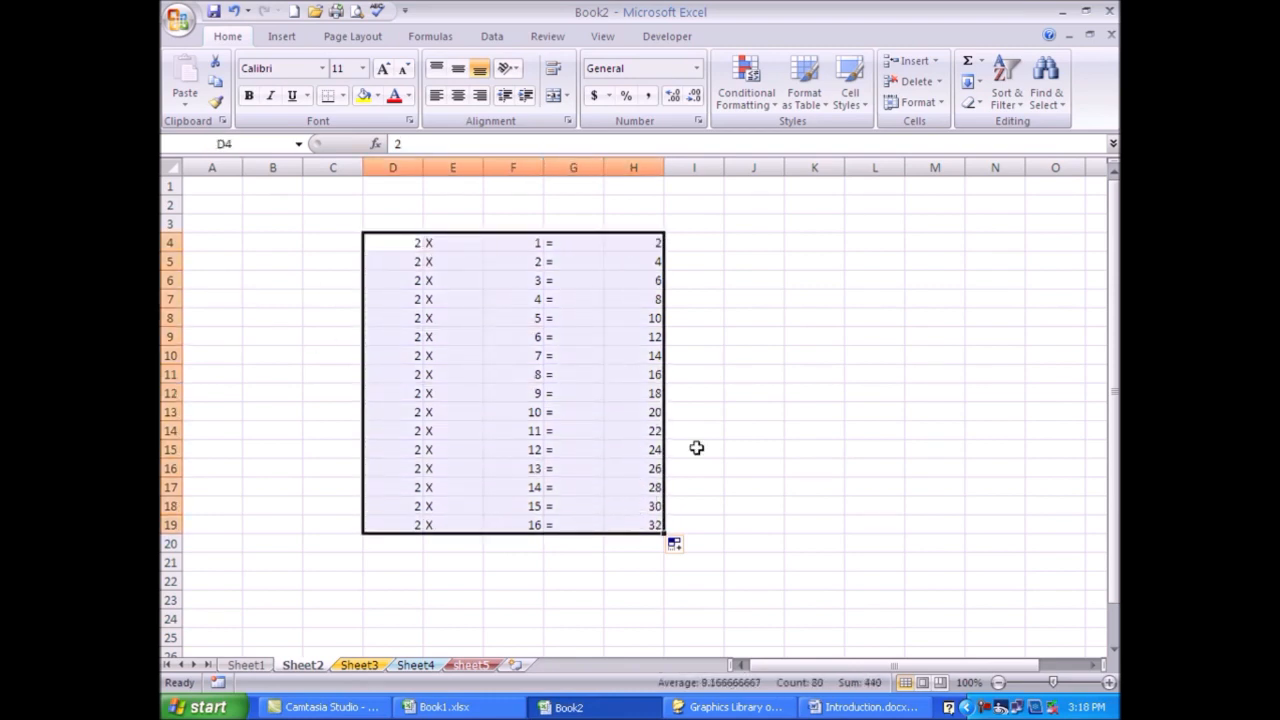
Switch to Sheet1 and enter a first name in cell A1
click(246, 665)
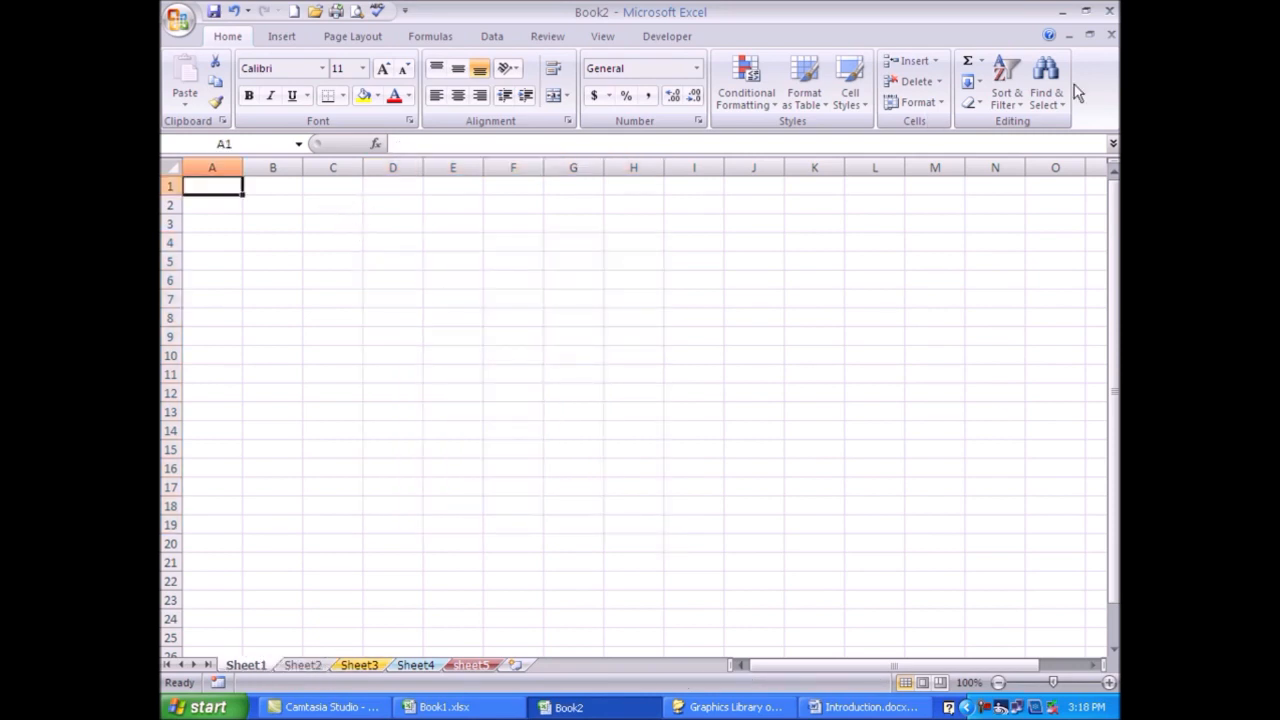
text(zain)
key(Return)
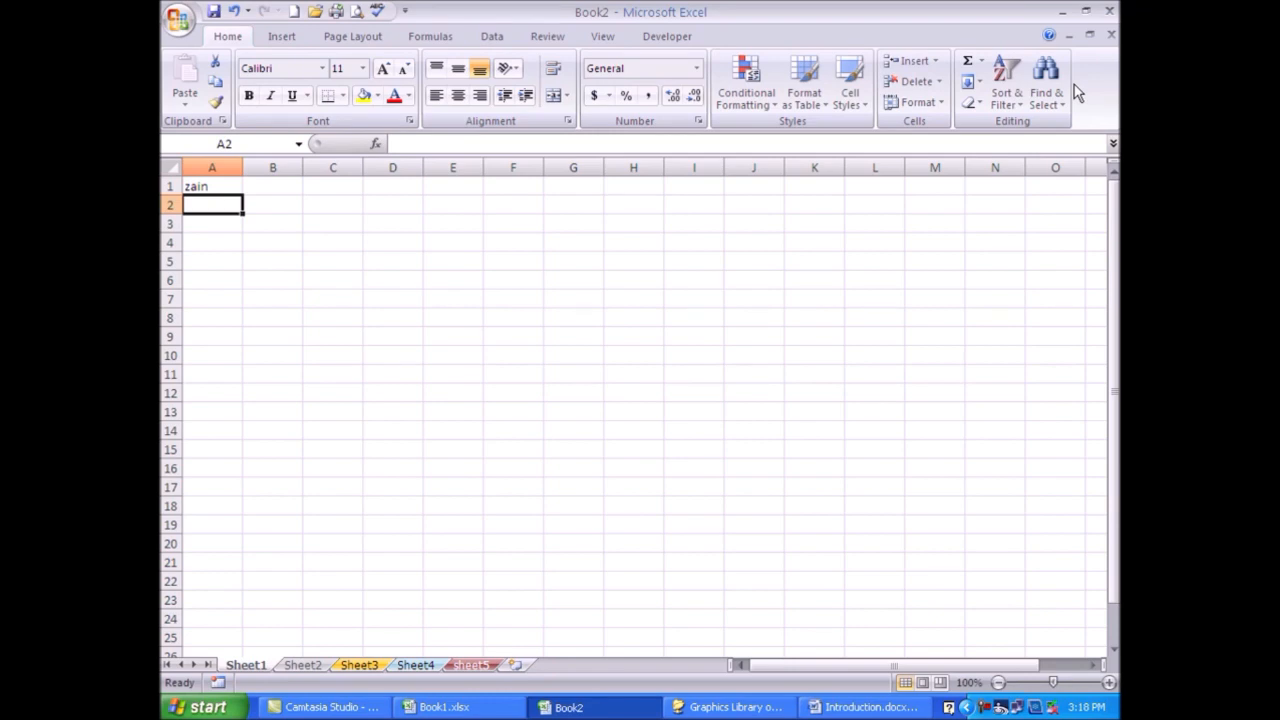
Enter the formula =A1 in cell D8 to link it to A1, and select D8 to check its formula
click(393, 316)
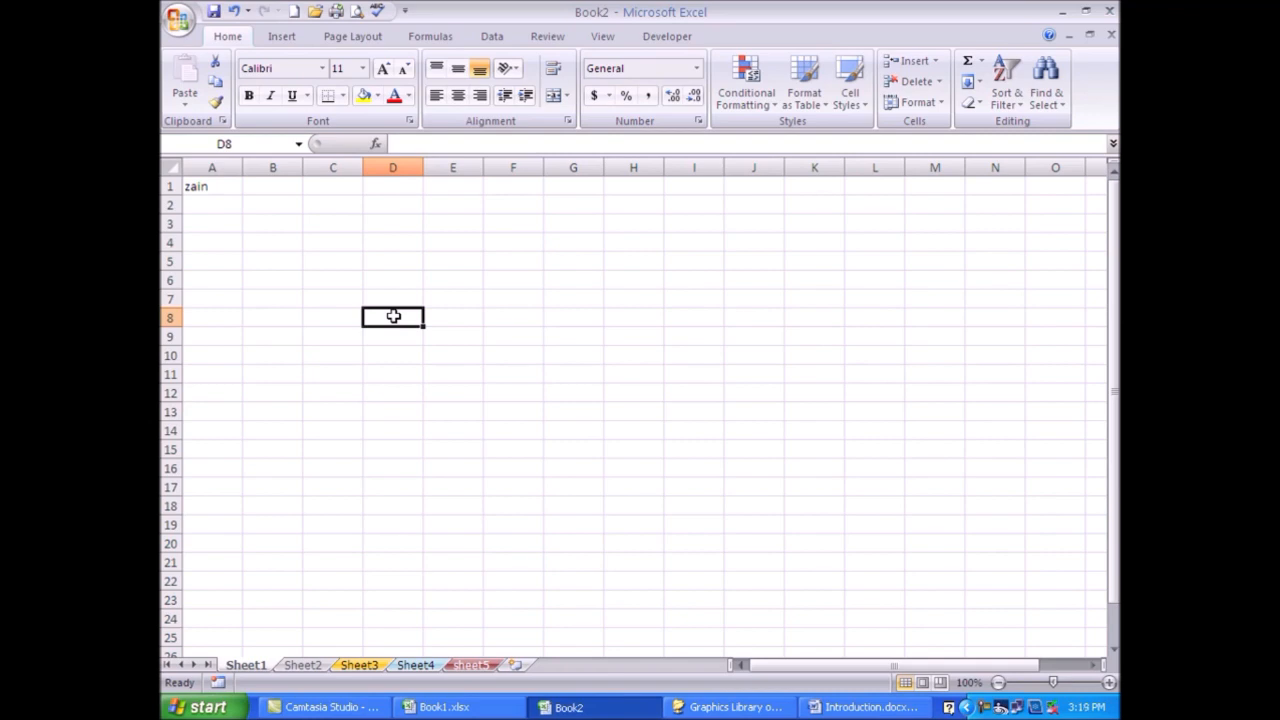
text(=)
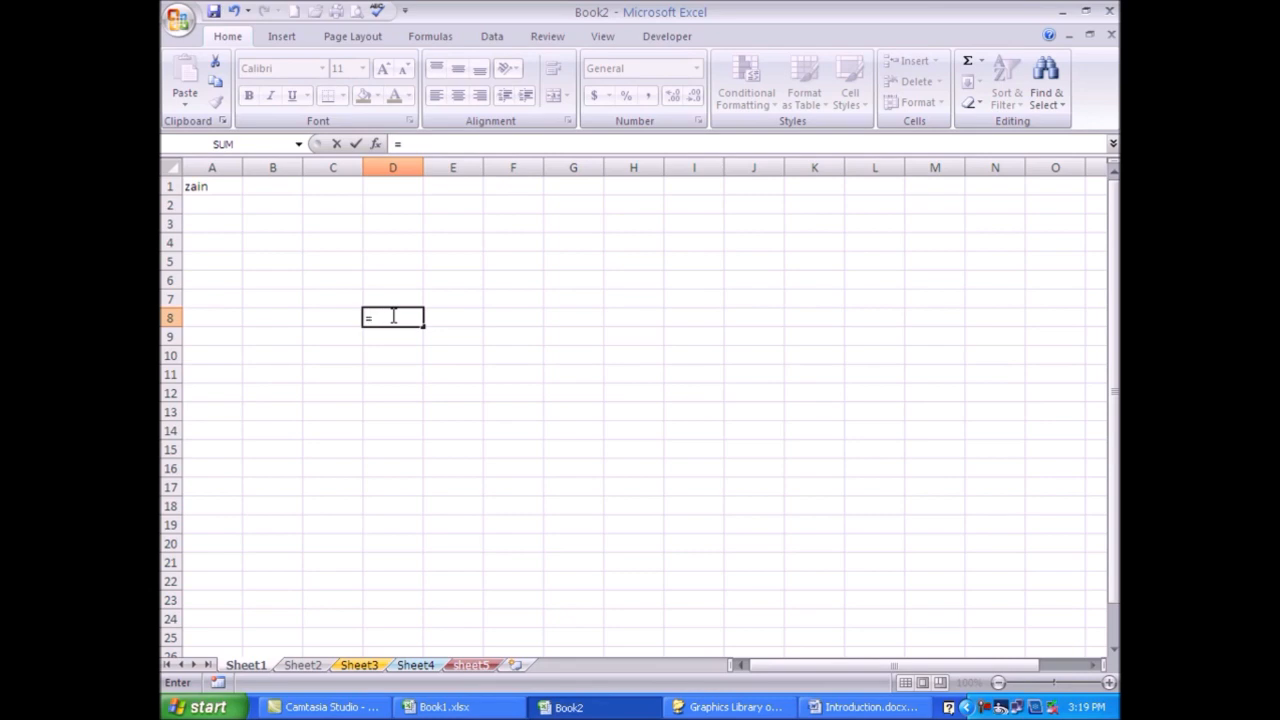
click(219, 187)
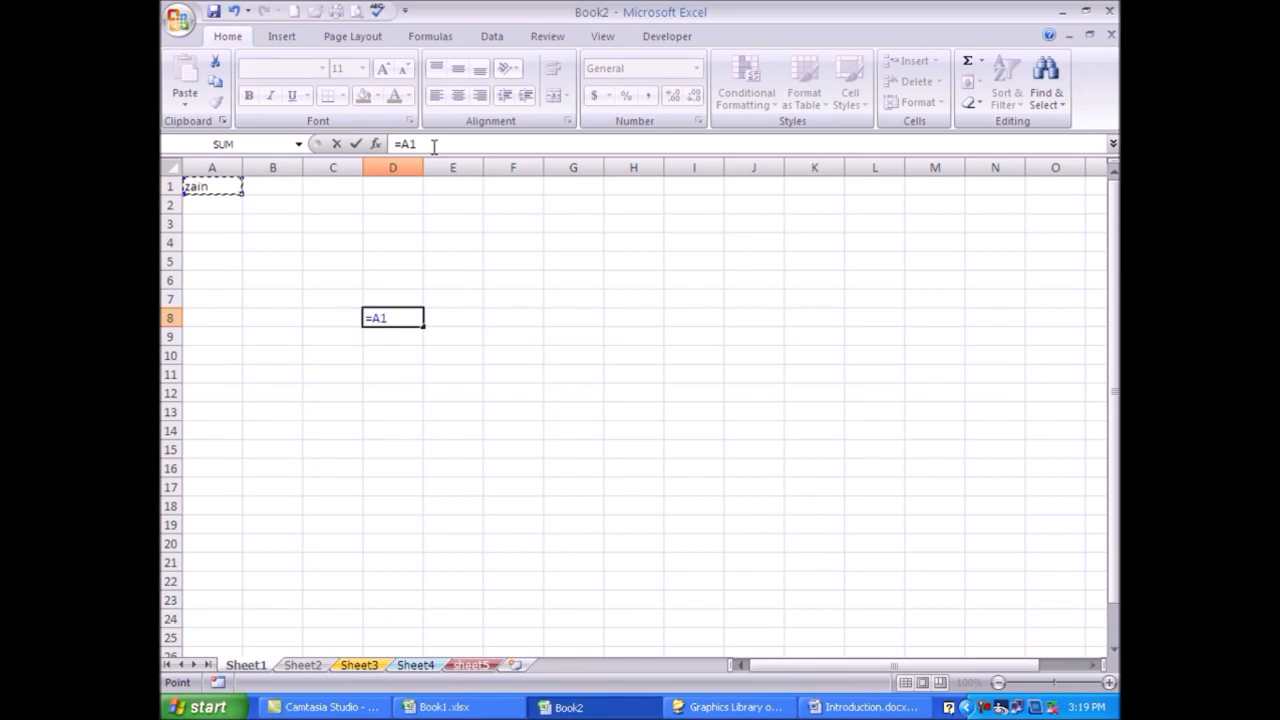
key(Return)
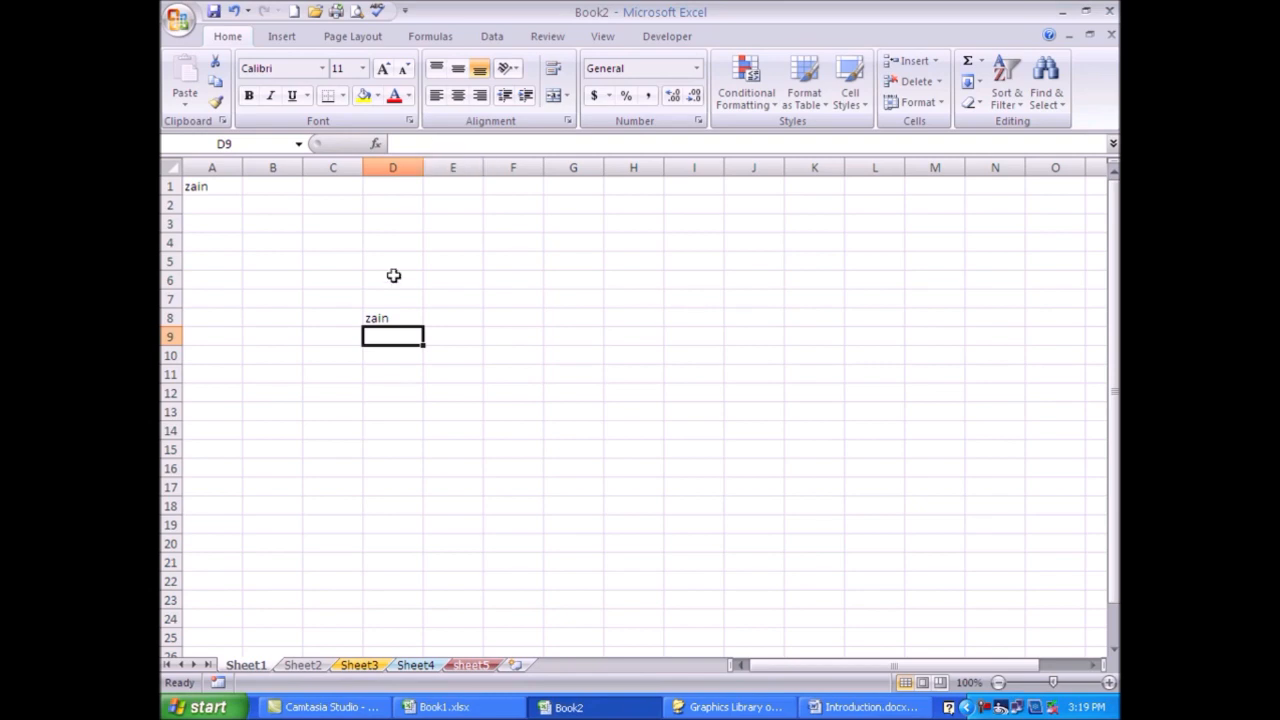
click(386, 317)
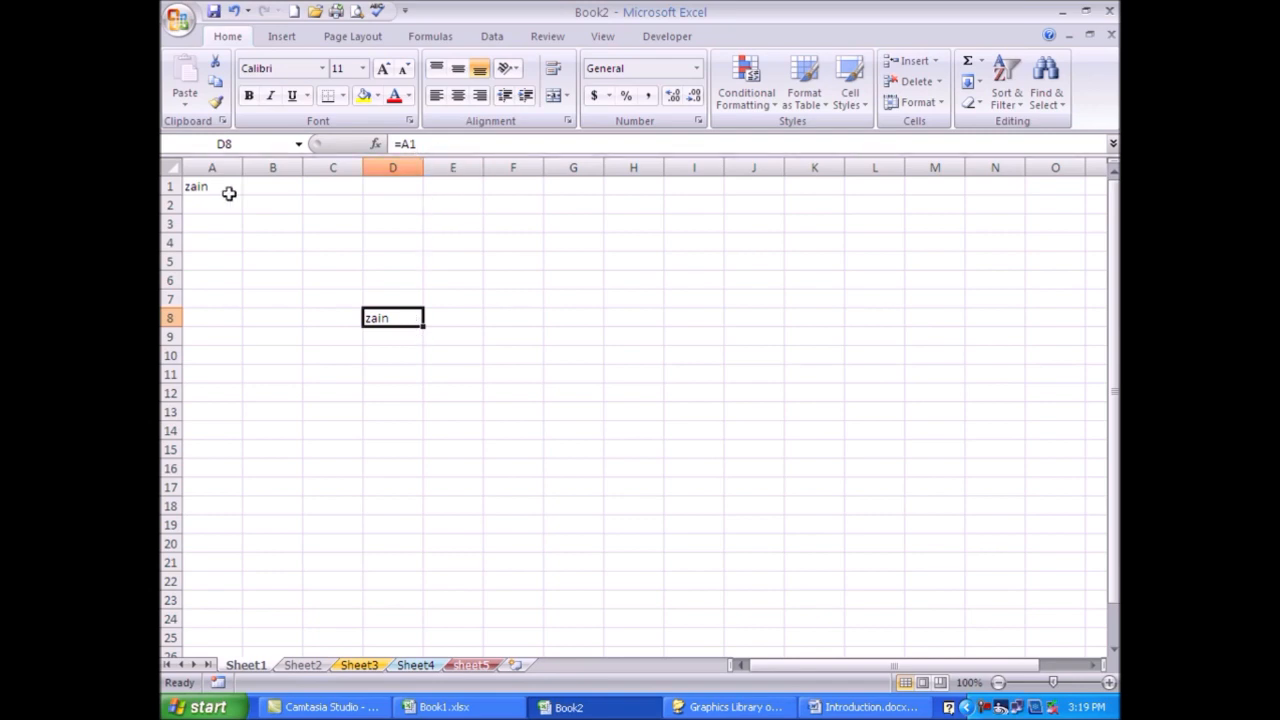
Test the link to D8 by replacing the entry in A1 with another first name and with 12
click(194, 184)
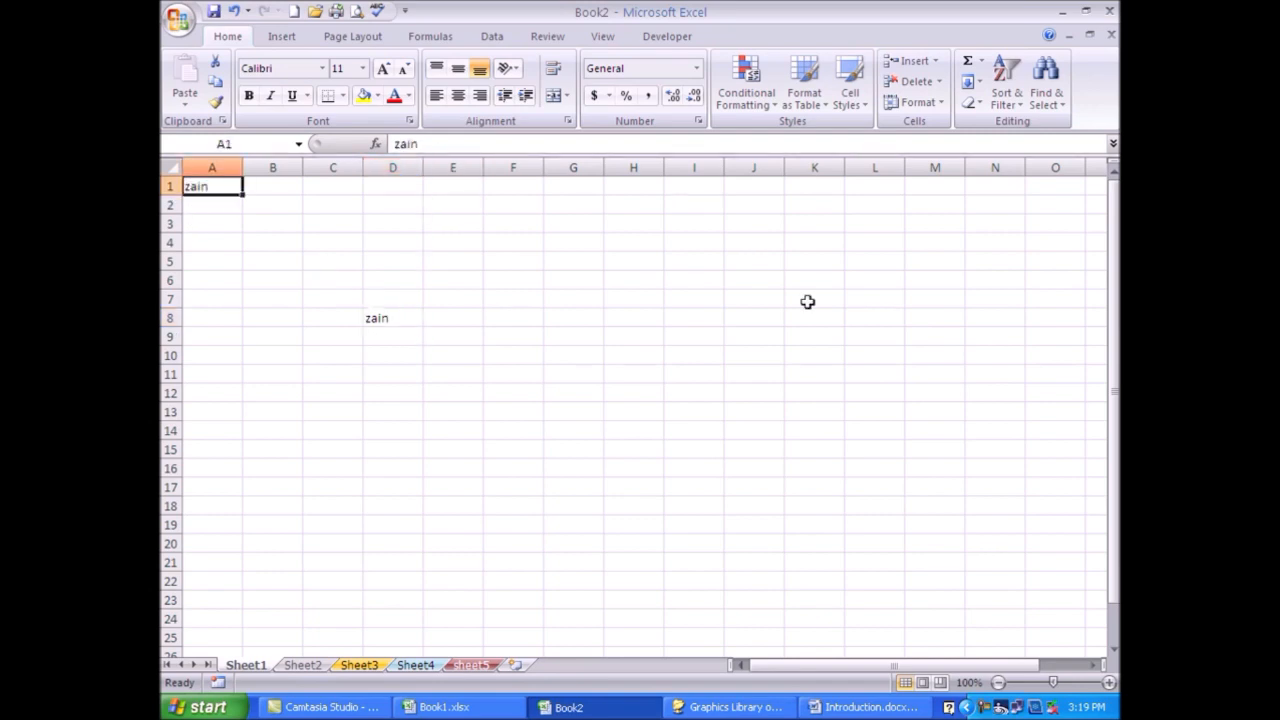
text(abid)
key(Return)
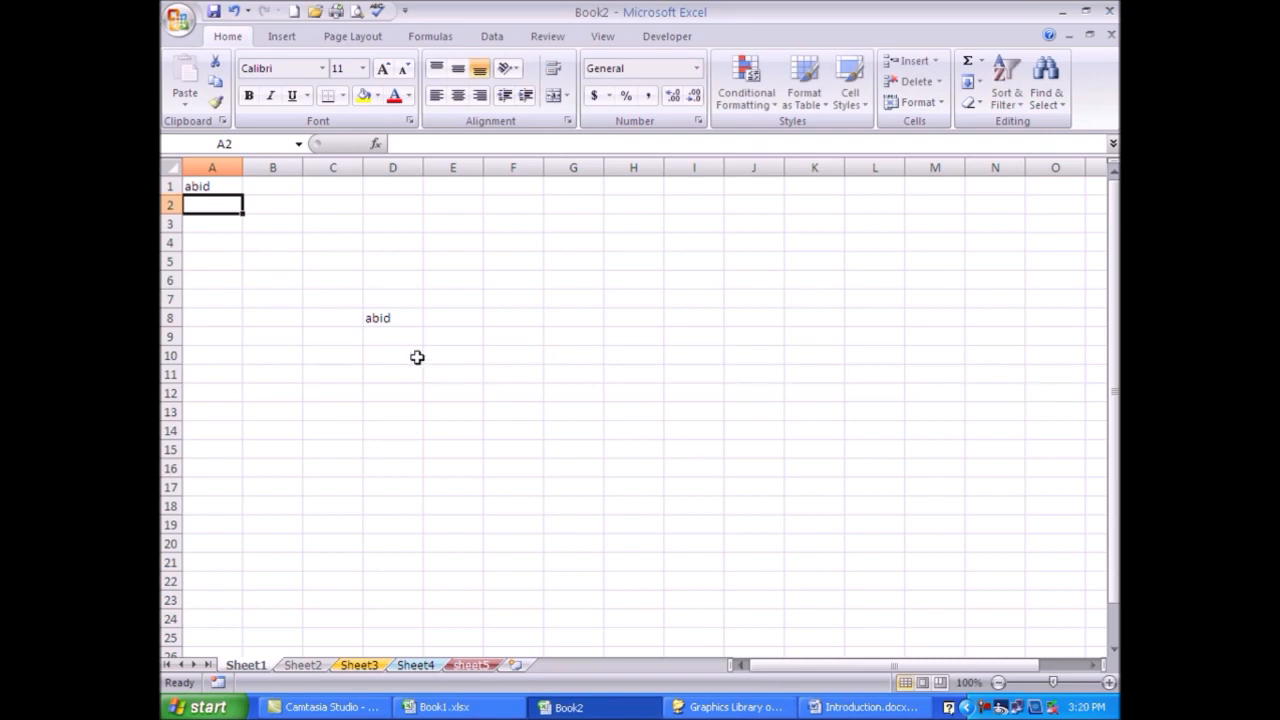
key(Up)
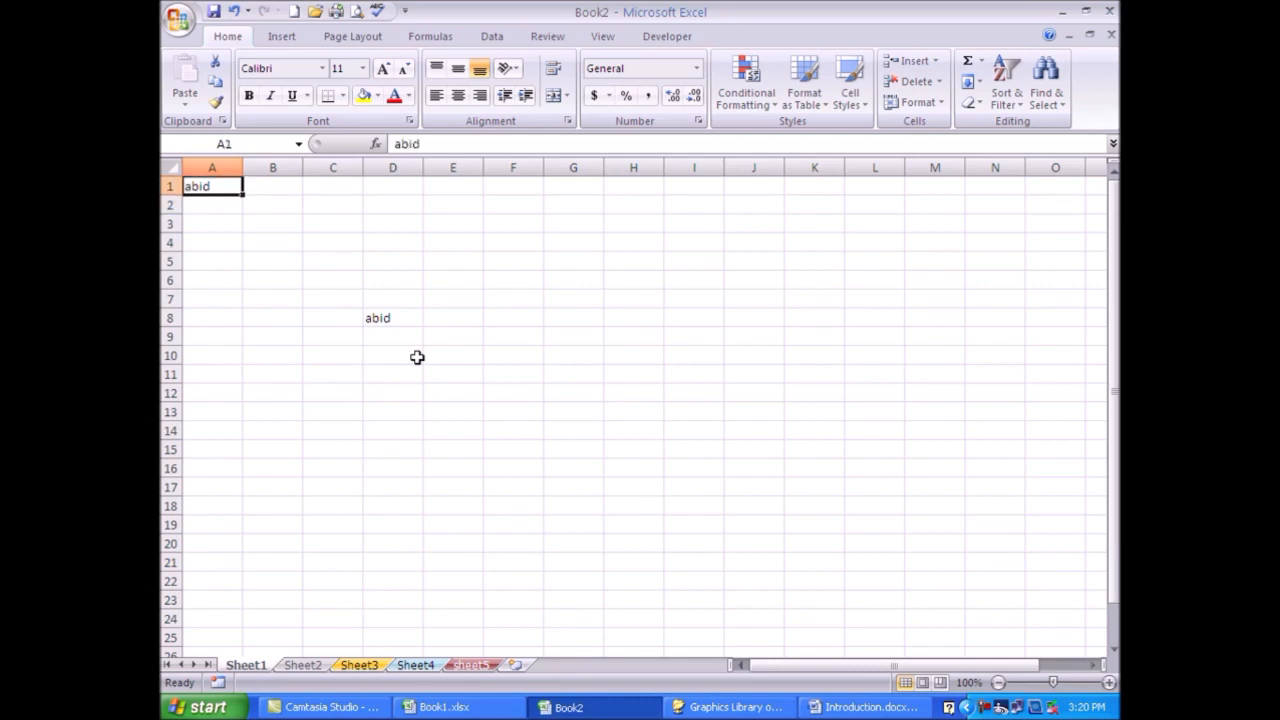
text(12)
key(Return)
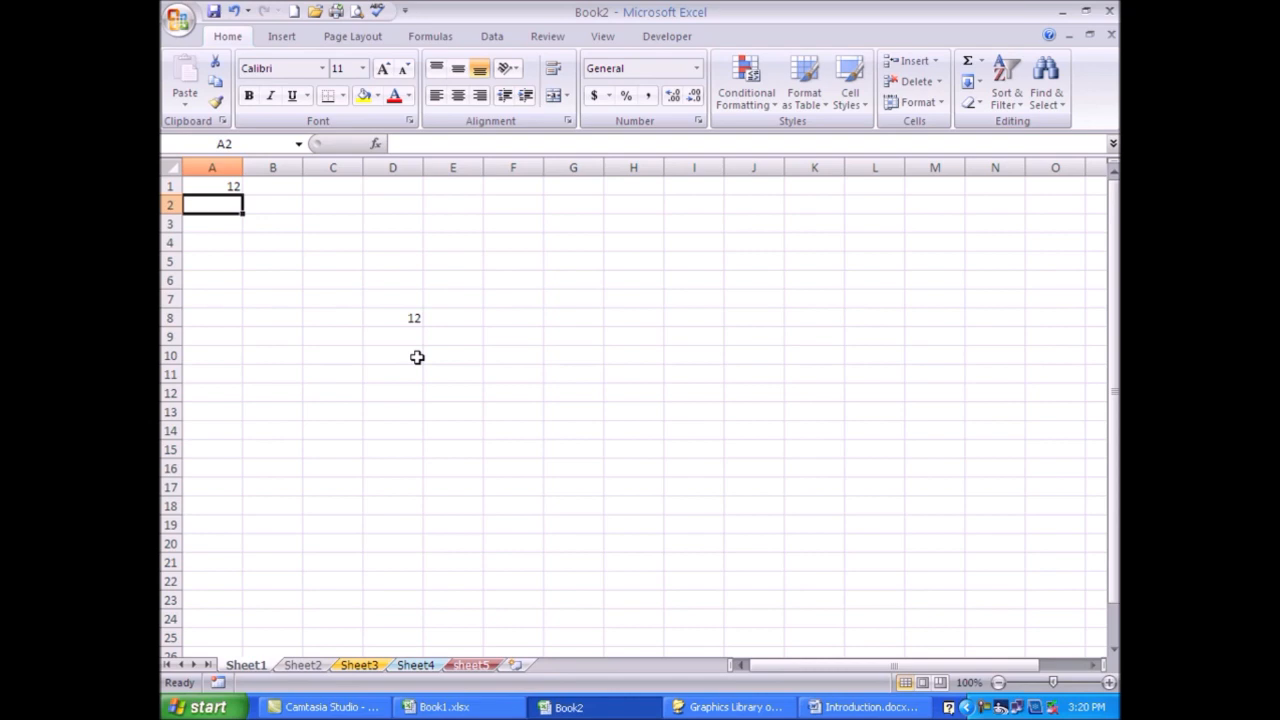
Check the formula in D8 and enter the same =A1 reference manually in D9 and D10
click(400, 318)
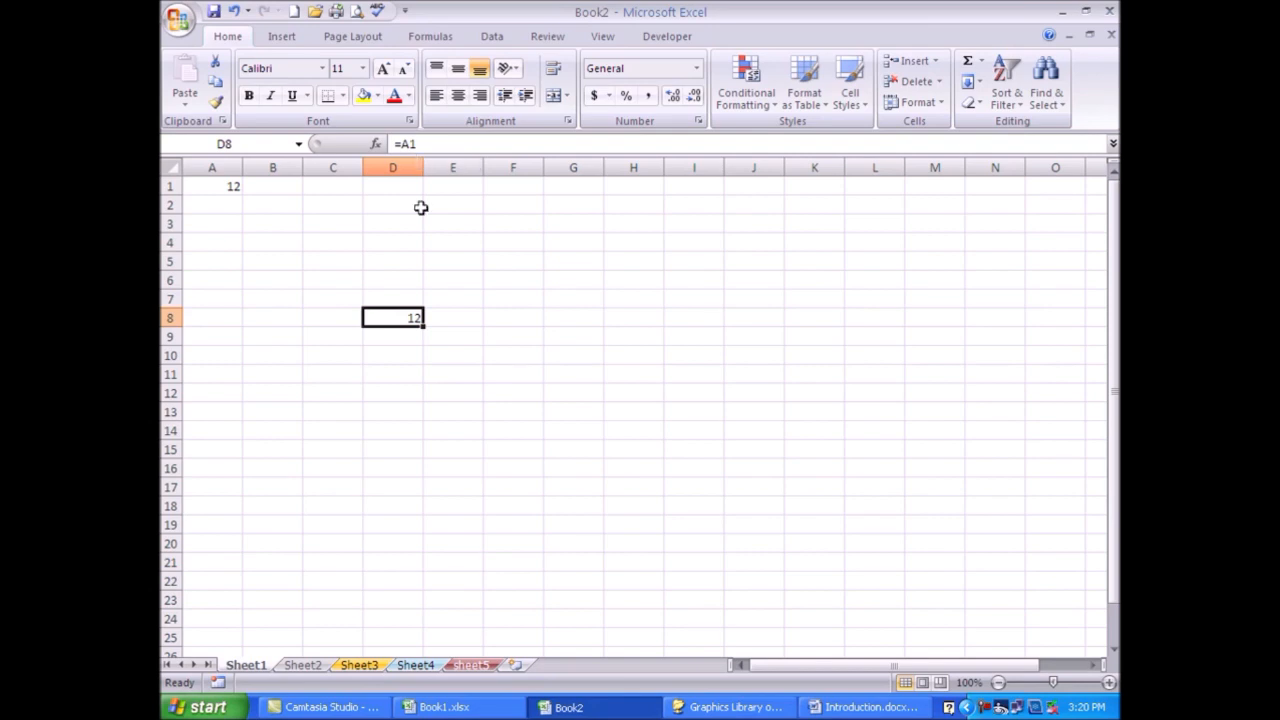
click(393, 345)
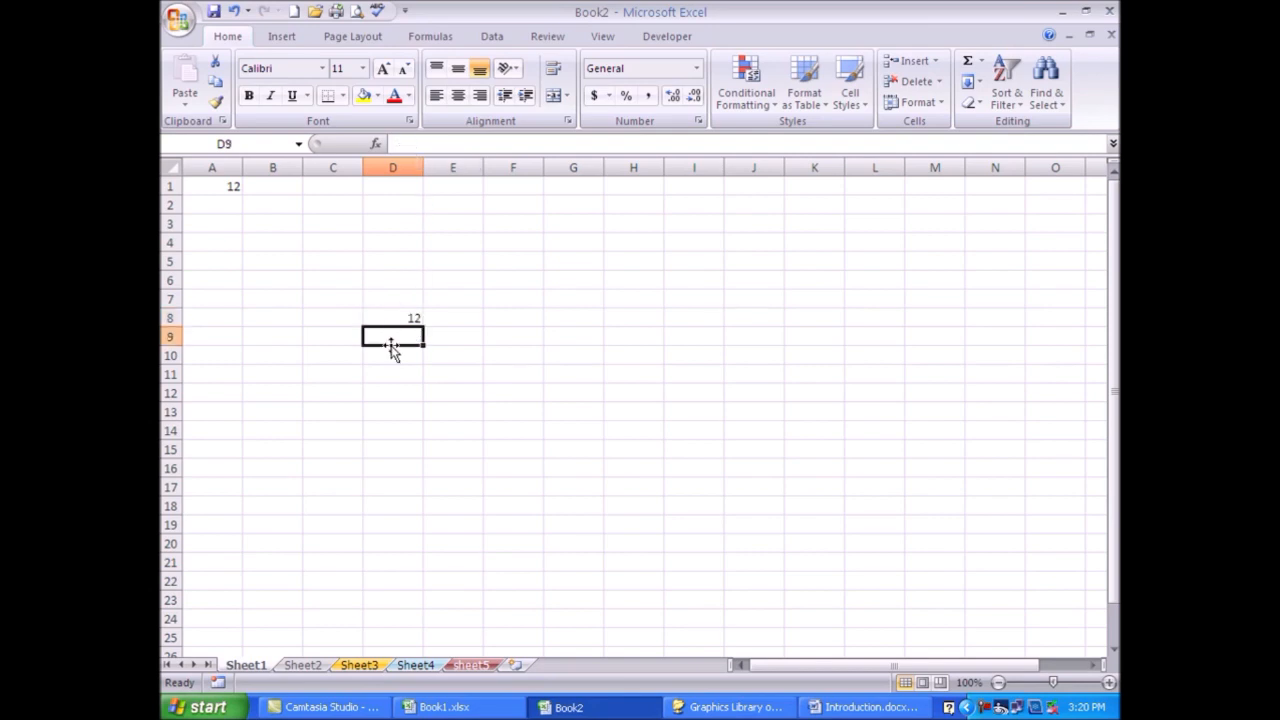
text(=)
click(202, 186)
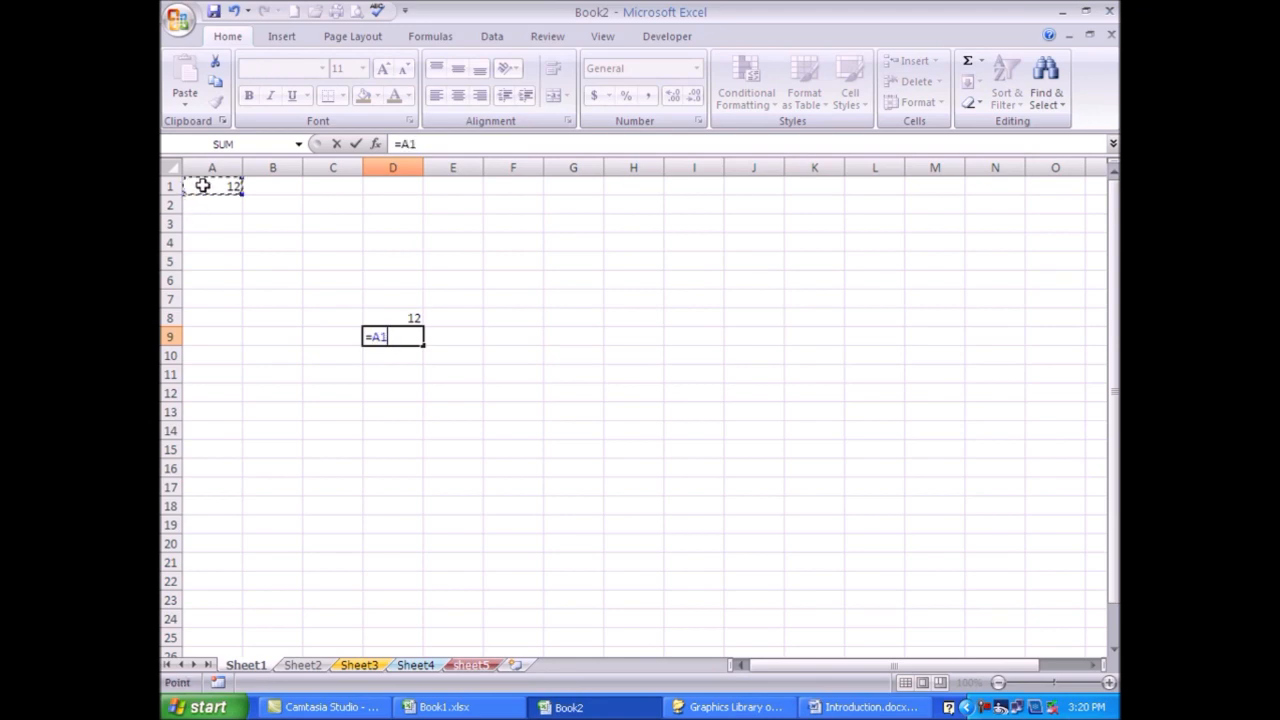
key(Return)
text(=)
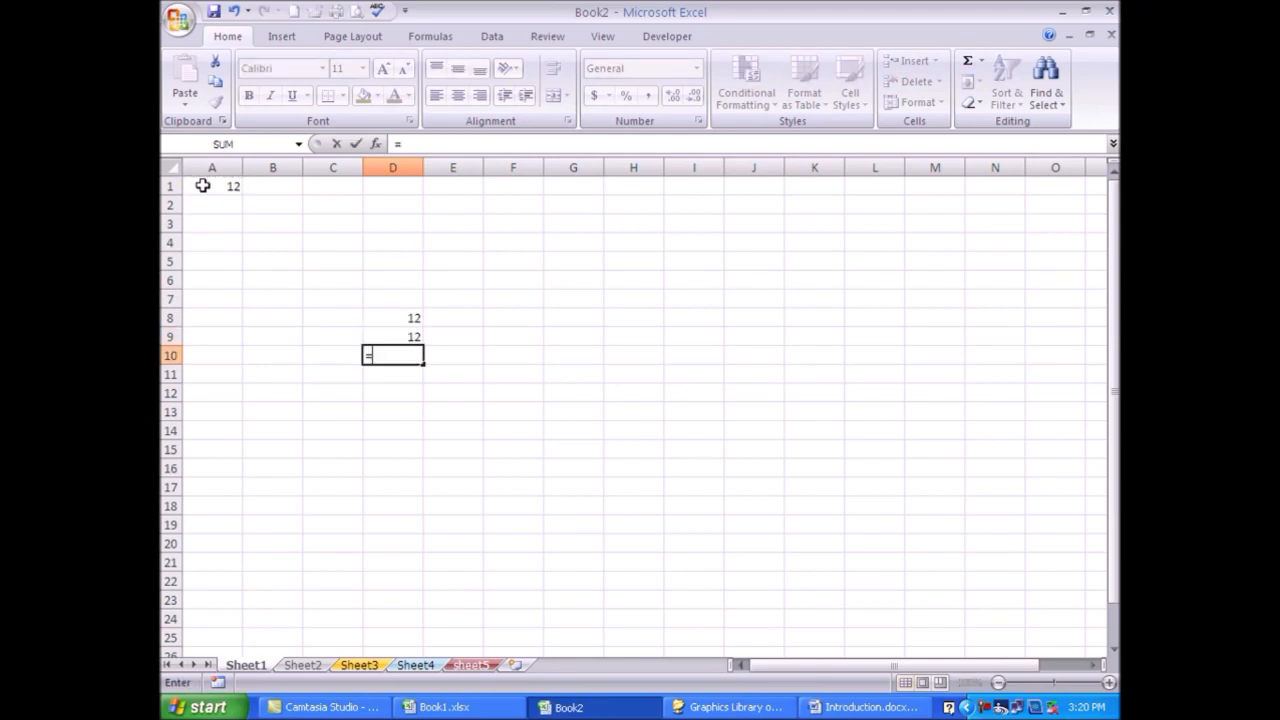
click(202, 186)
key(Return)
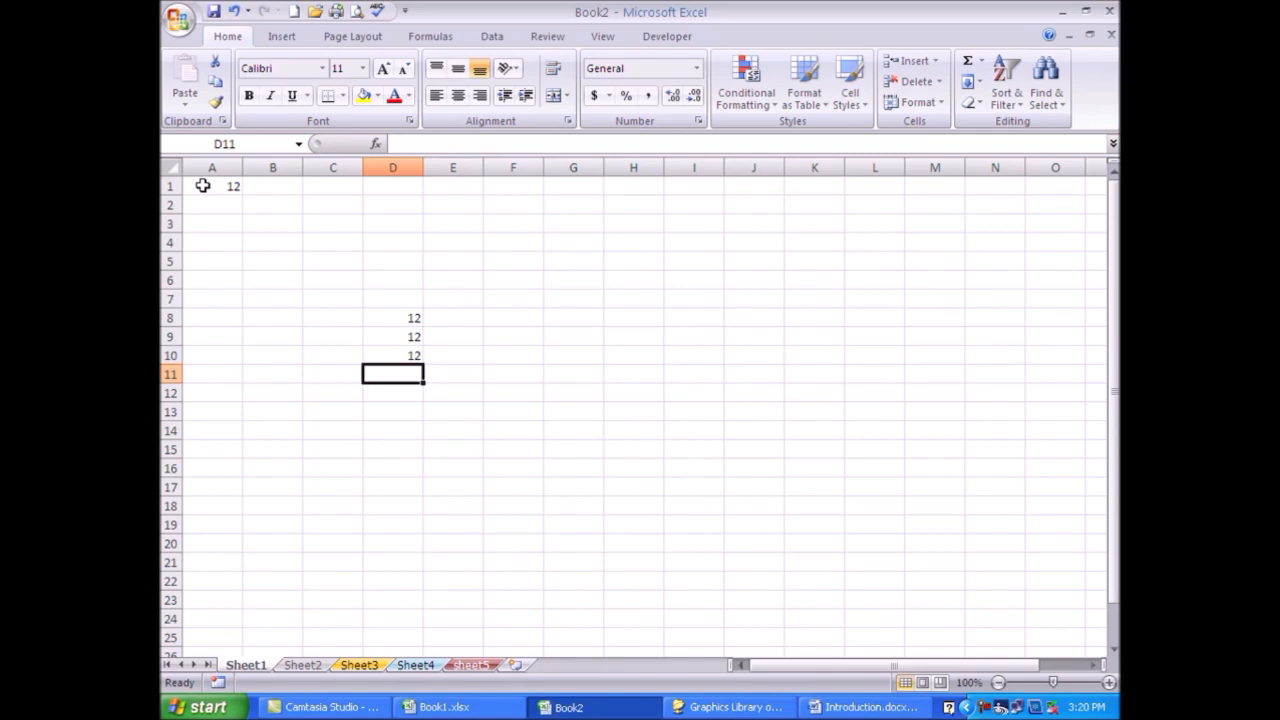
Fill the relative formula in D8 down to D20 and compare the references in D8 and D9 with cell A2
click(409, 318)
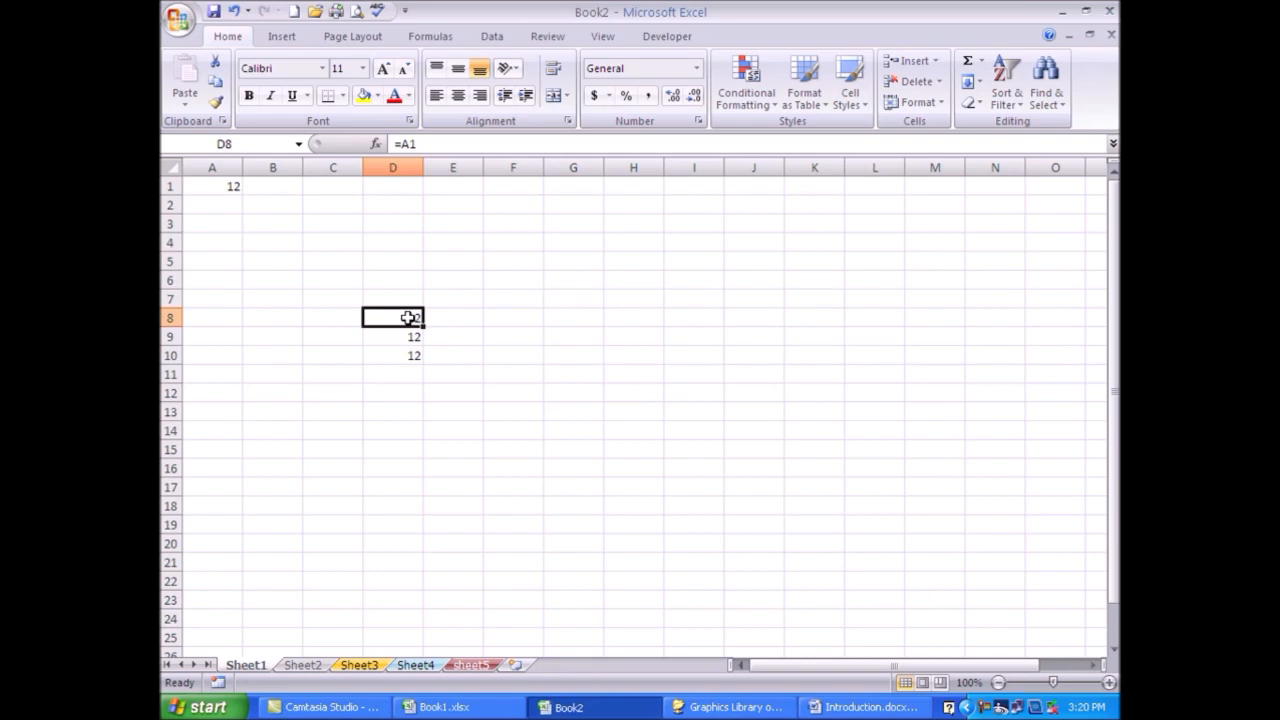
drag(425, 328, 424, 545)
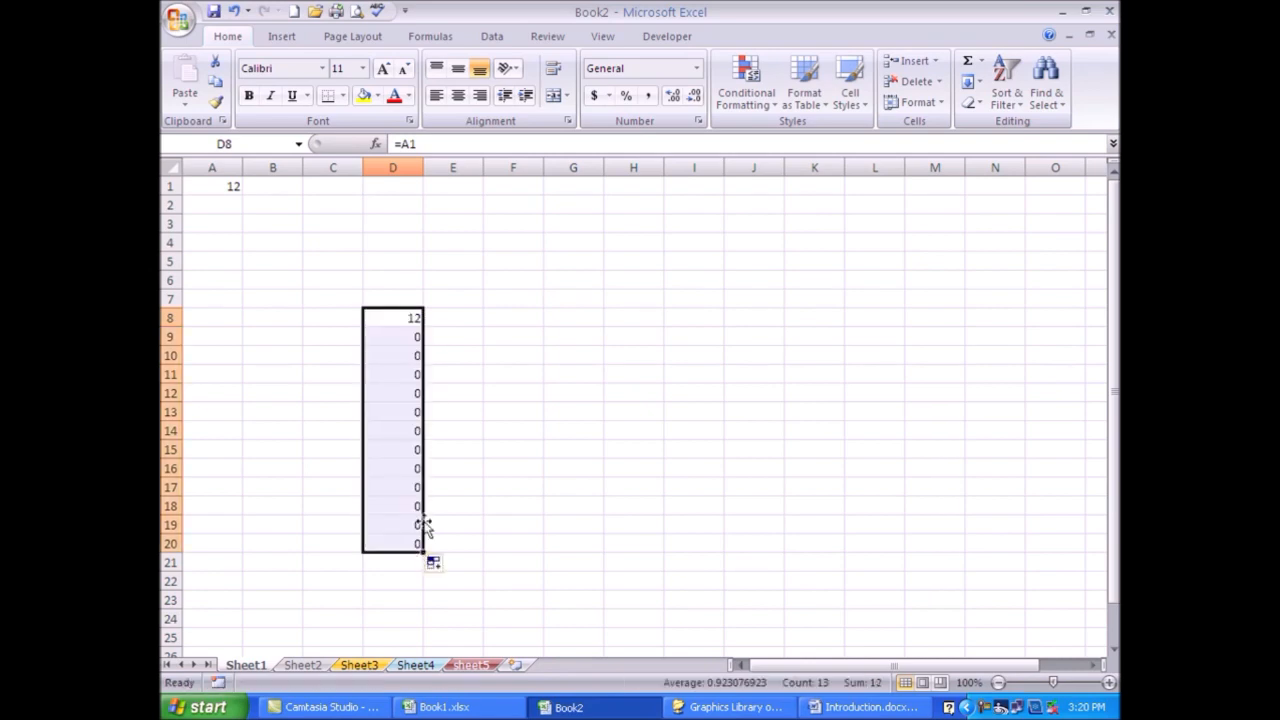
click(392, 320)
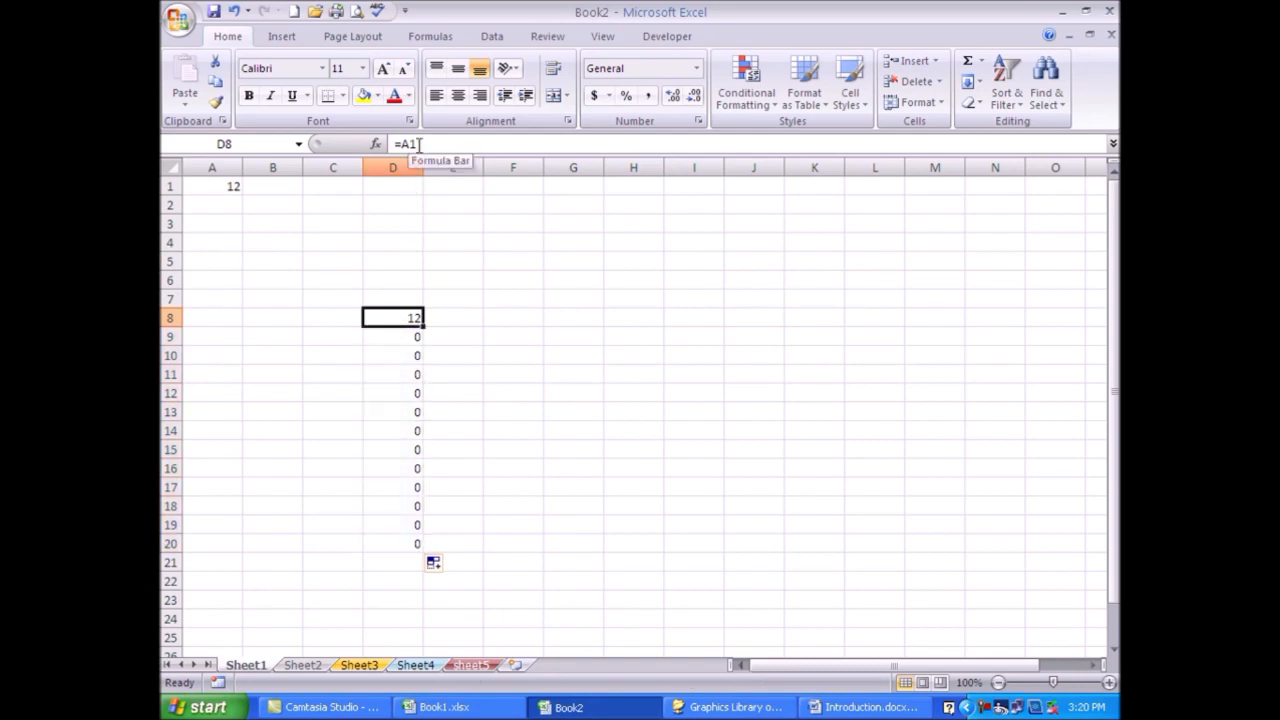
key(Down)
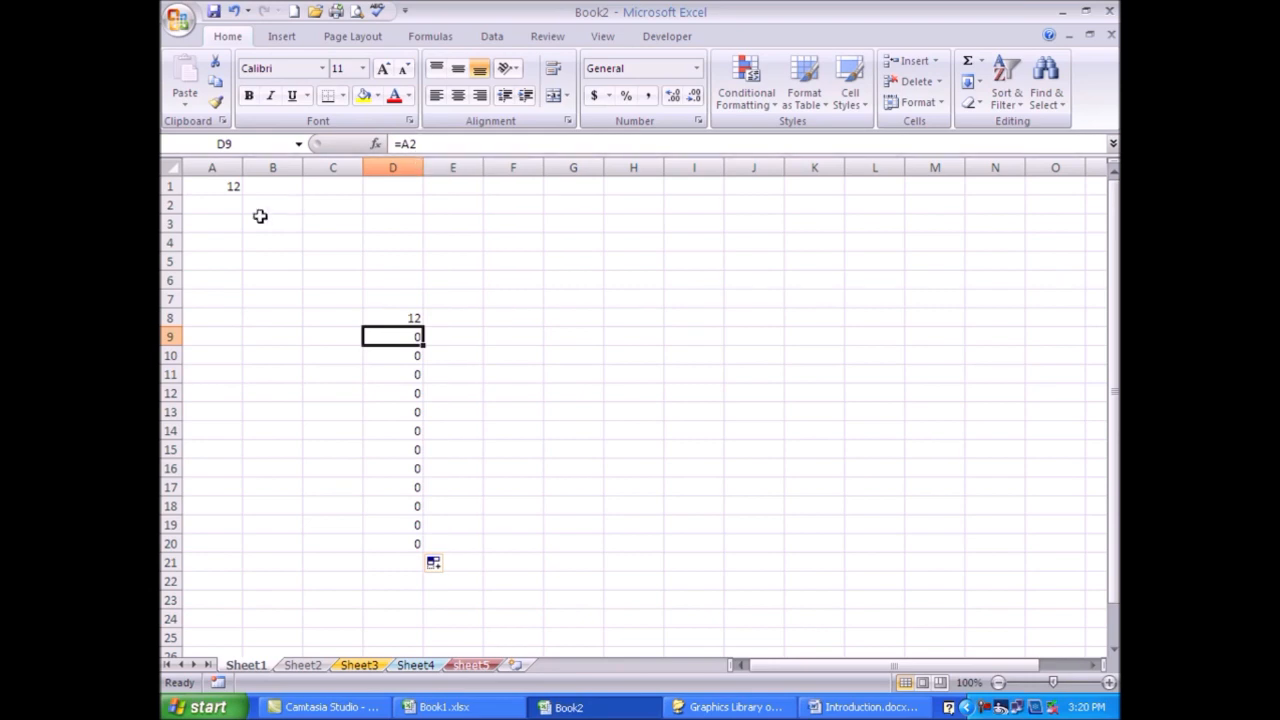
click(221, 205)
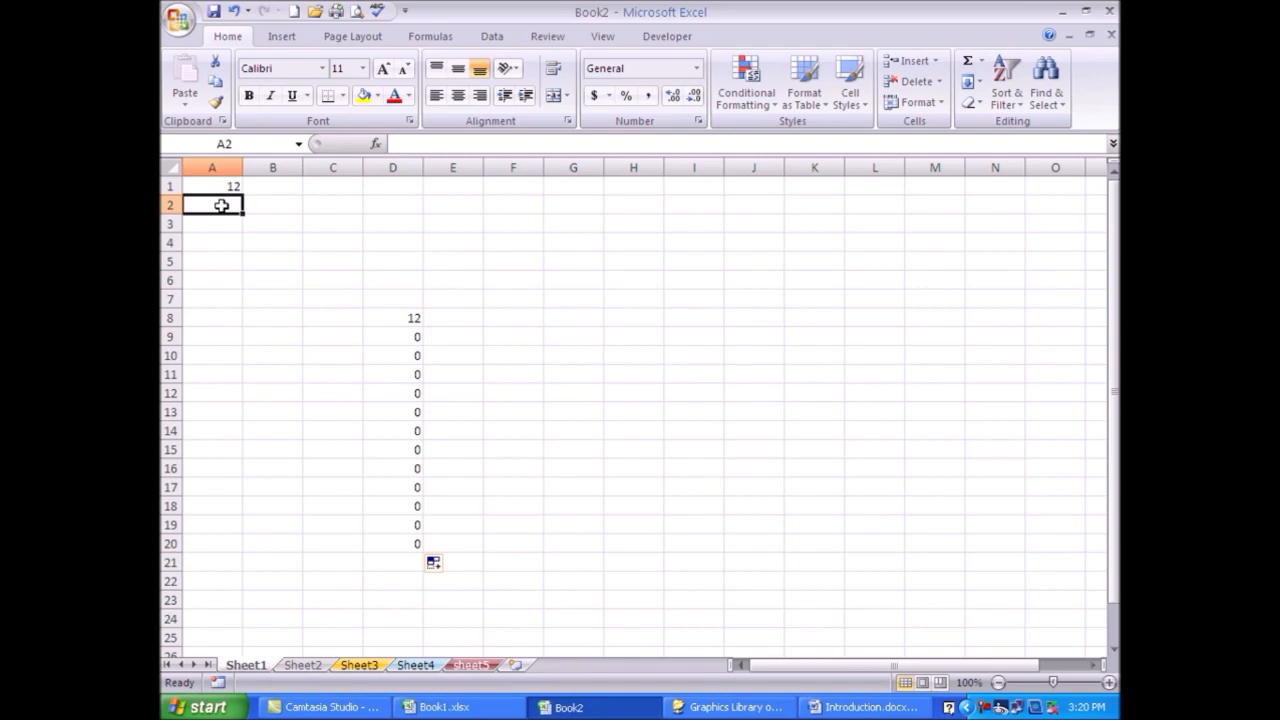
Compare with D8 and replace the filled formula in D9 with =A1
click(383, 318)
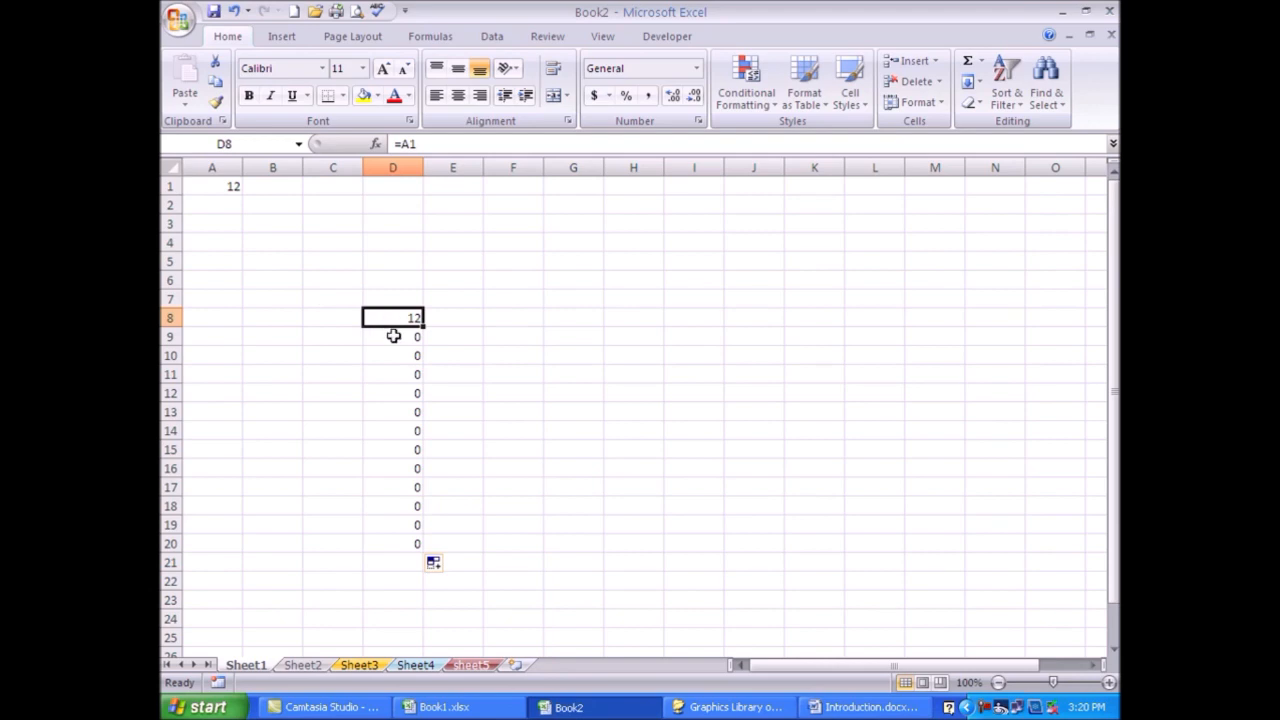
click(393, 336)
text(=)
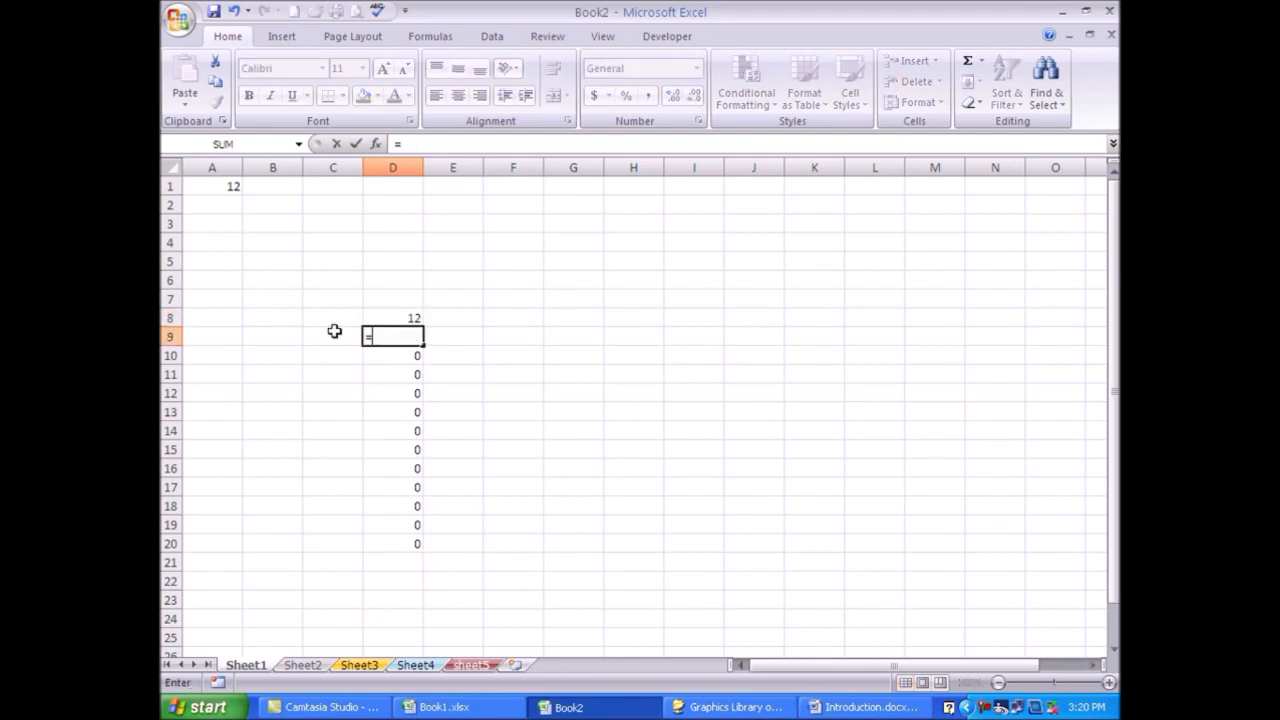
click(212, 186)
key(Return)
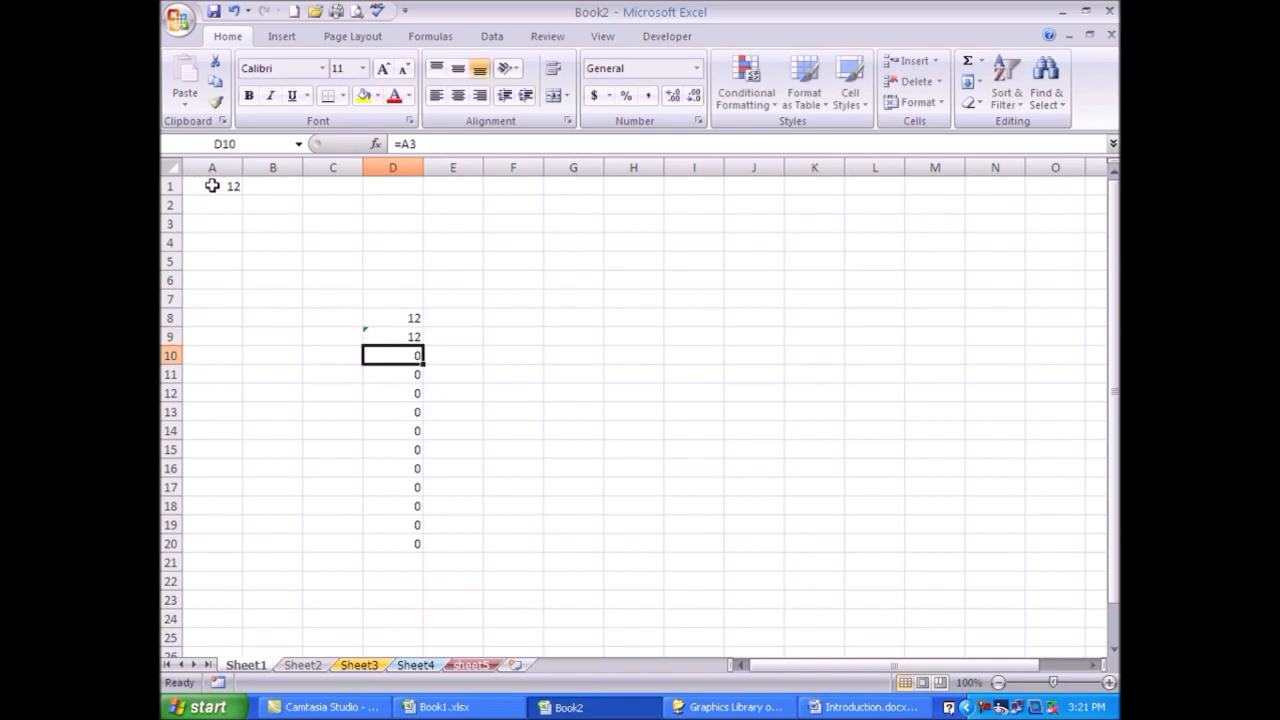
Convert the reference in D8's formula to the absolute form =$A$1
click(377, 314)
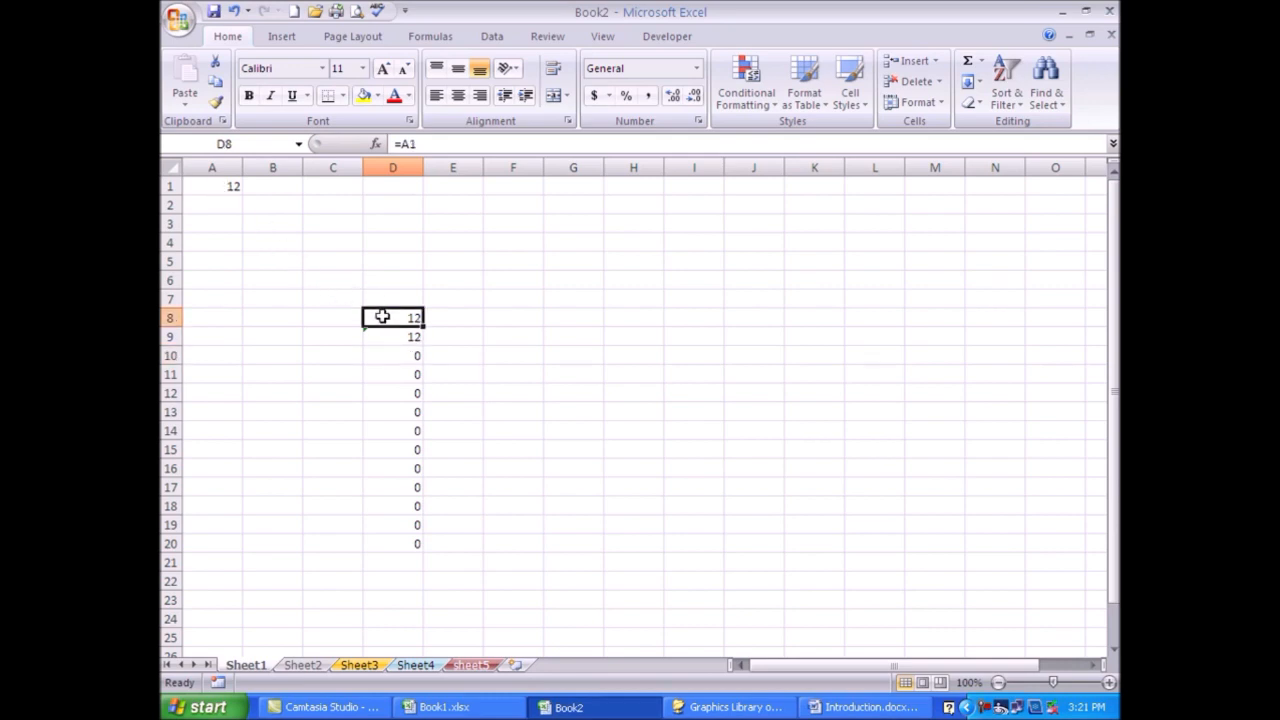
click(407, 144)
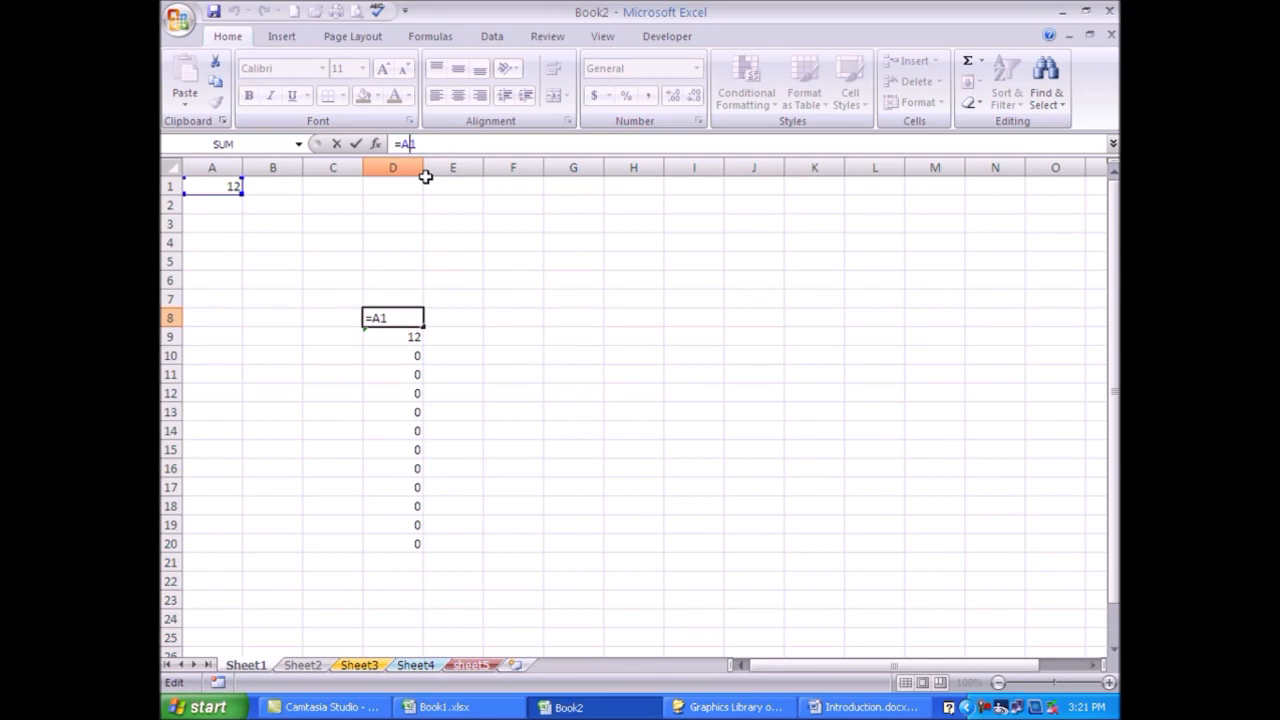
key(F4)
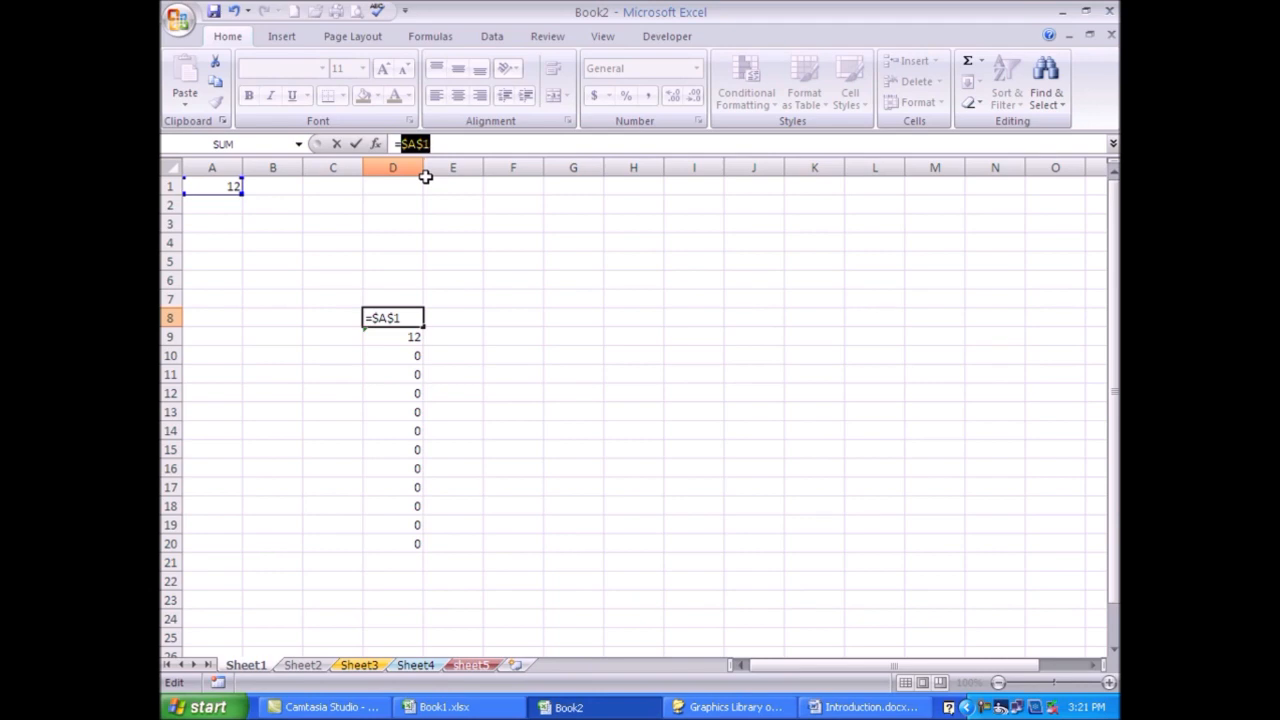
key(Return)
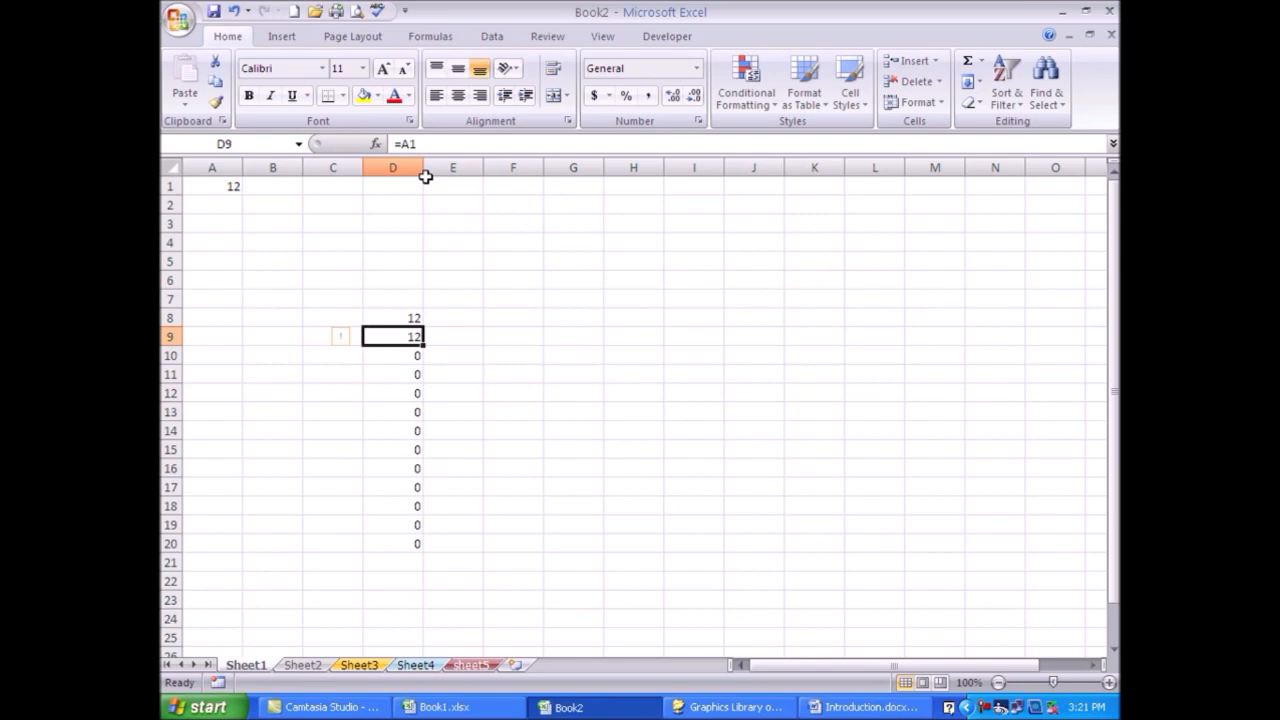
Fill the absolute formula from D8 down to D20 and check the formula in D20
click(385, 316)
drag(423, 322, 419, 548)
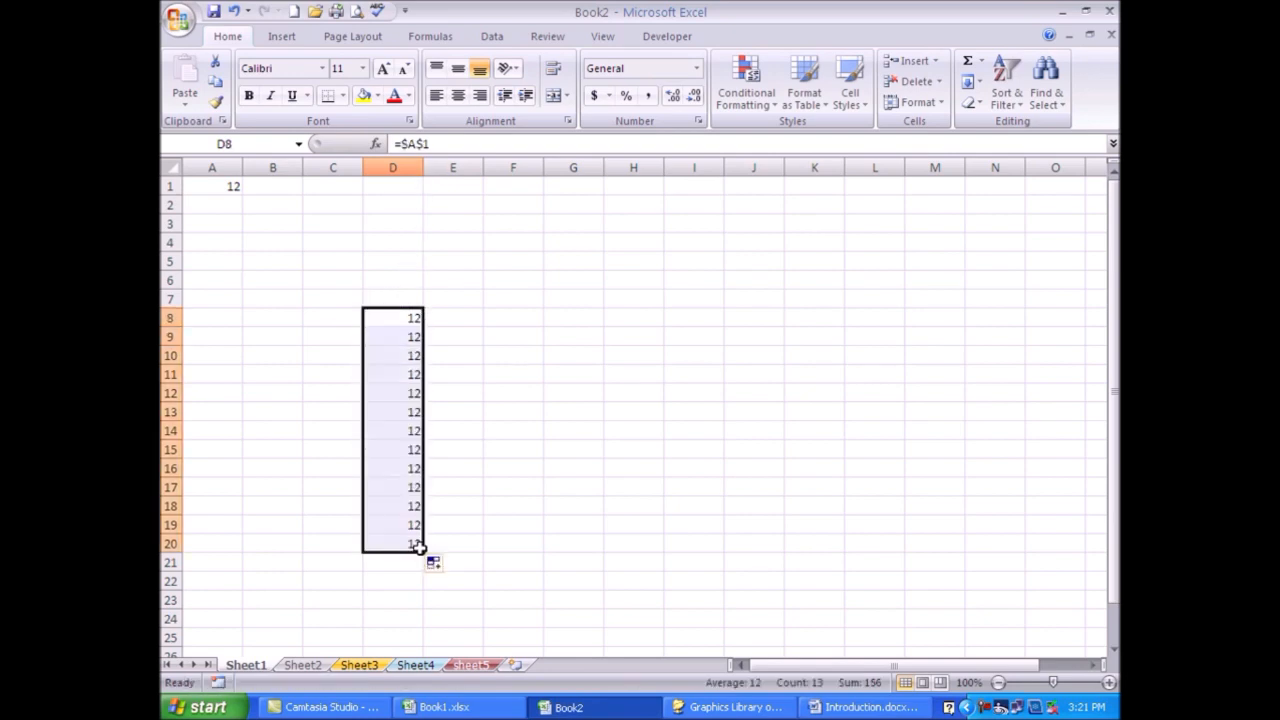
click(406, 540)
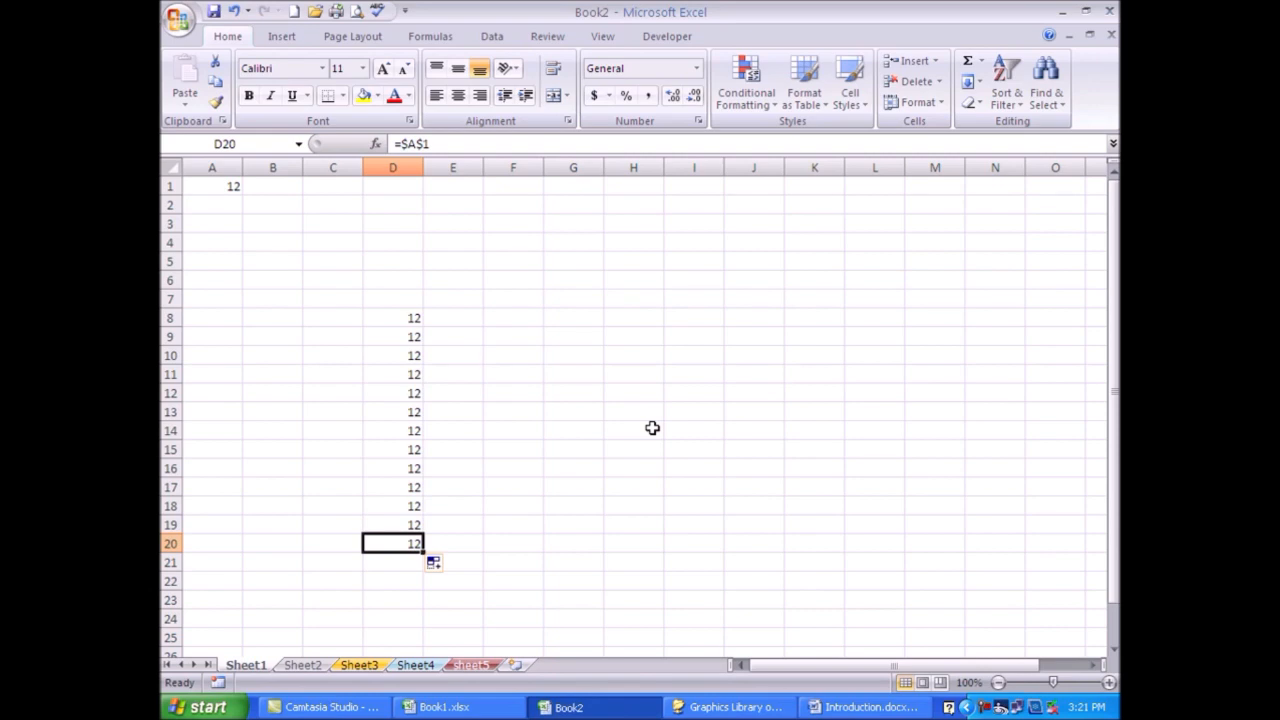
Set the source value in A1 to 2 to update the linked cells D8:D20
click(205, 187)
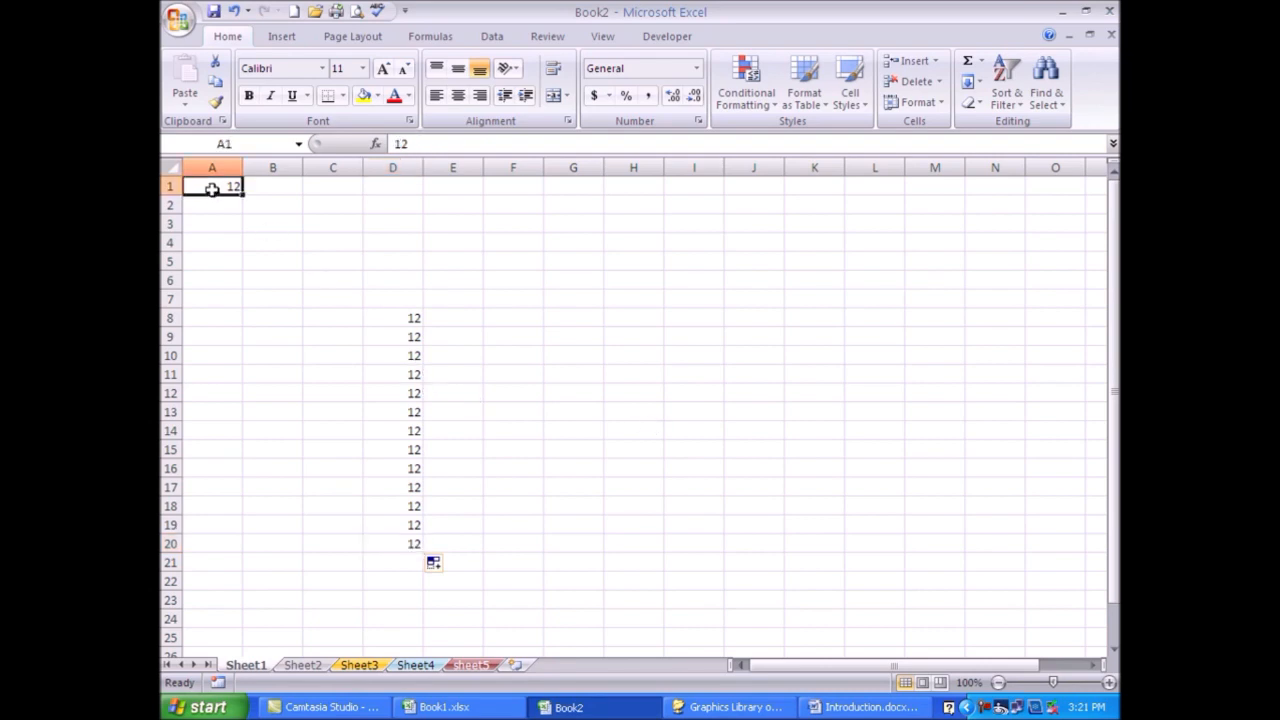
text(2)
key(Return)
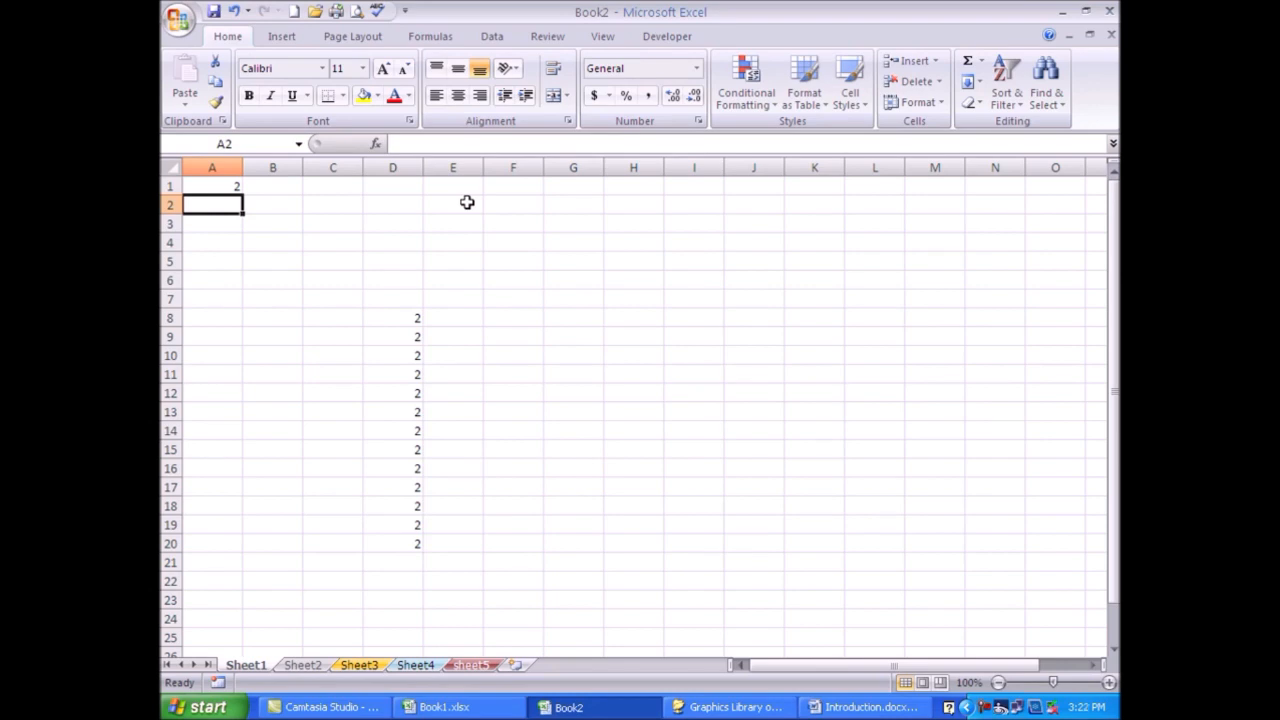
key(Up)
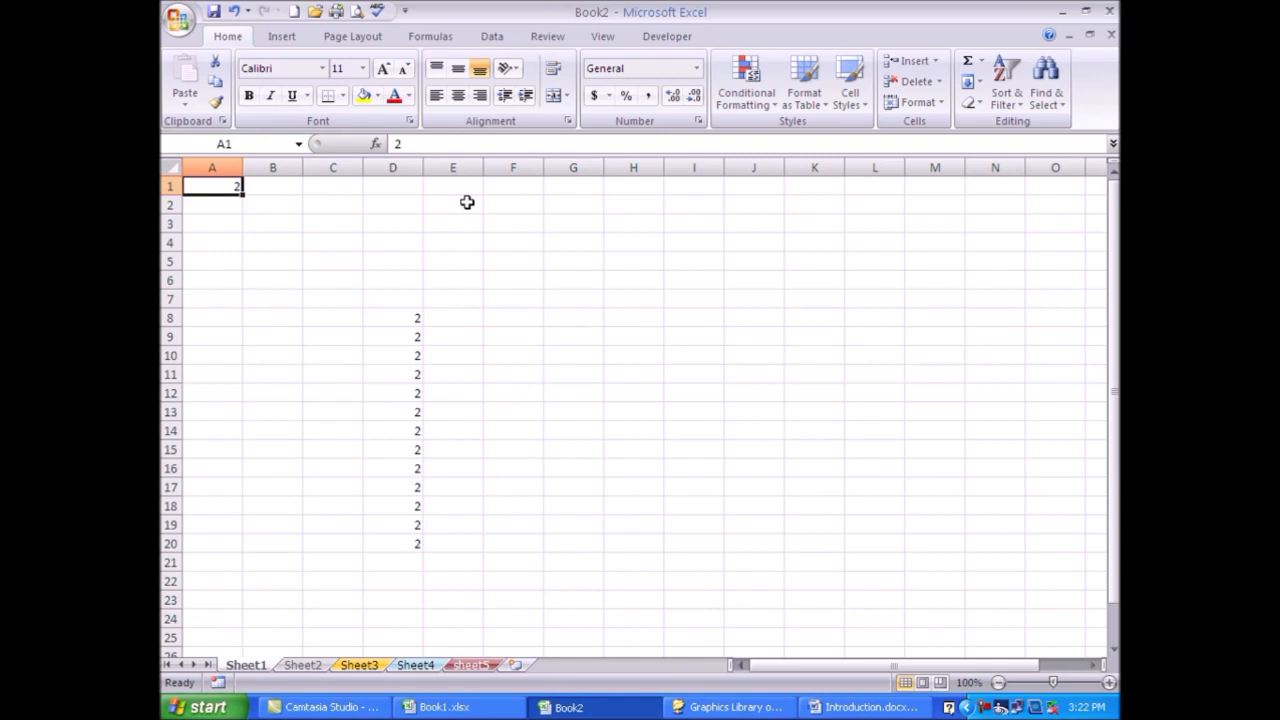
Set the source value in A1 to 2.5 and then to 3 to update the linked cells D8:D20
text(2.5)
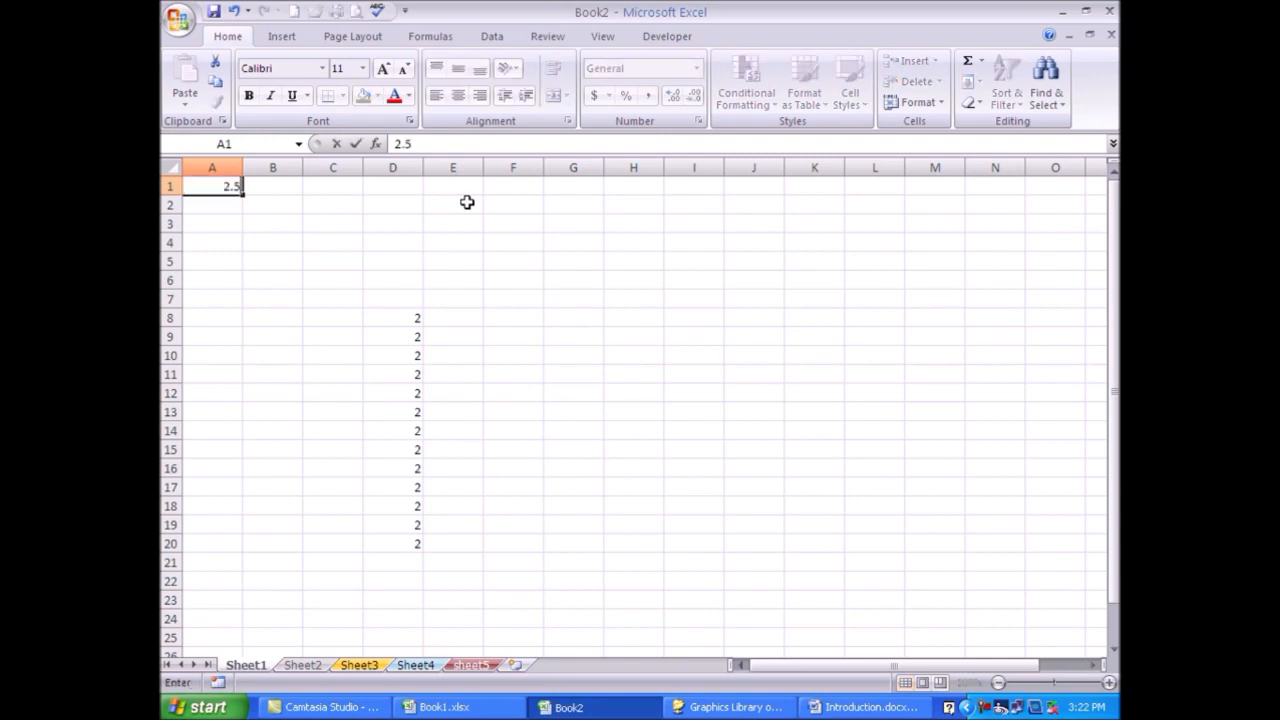
key(Return)
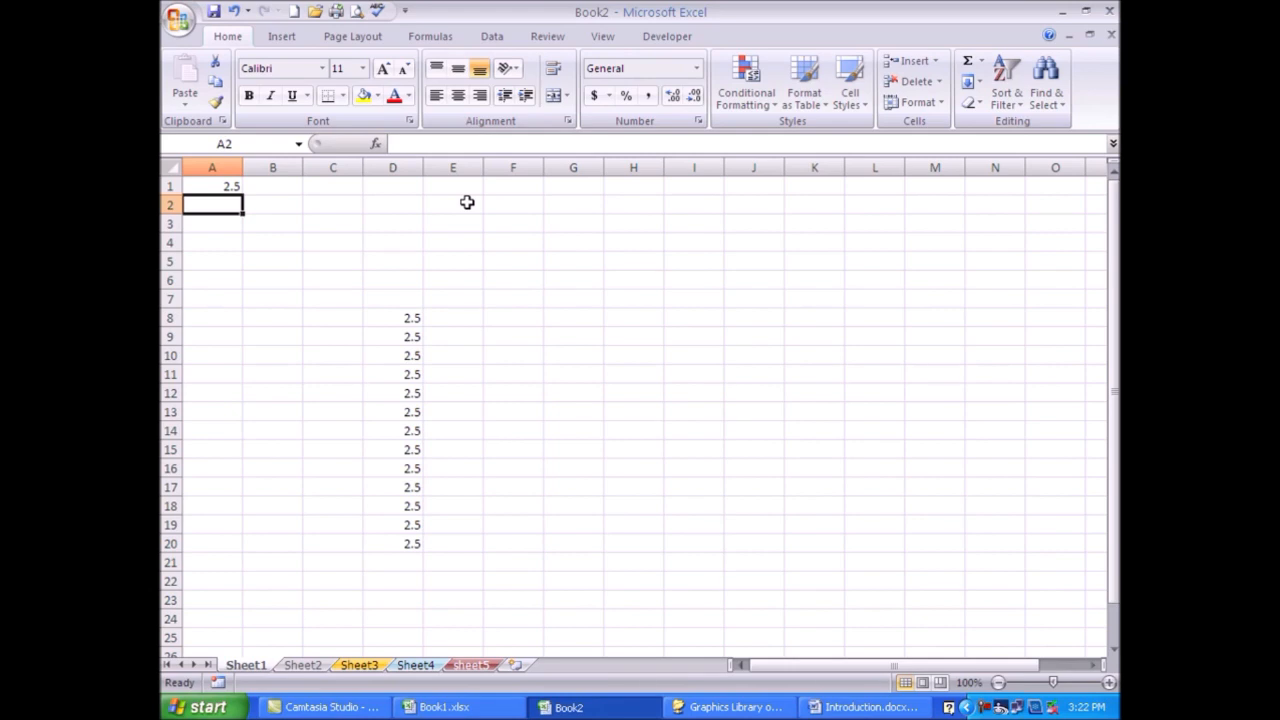
key(Up)
text(3)
key(Return)
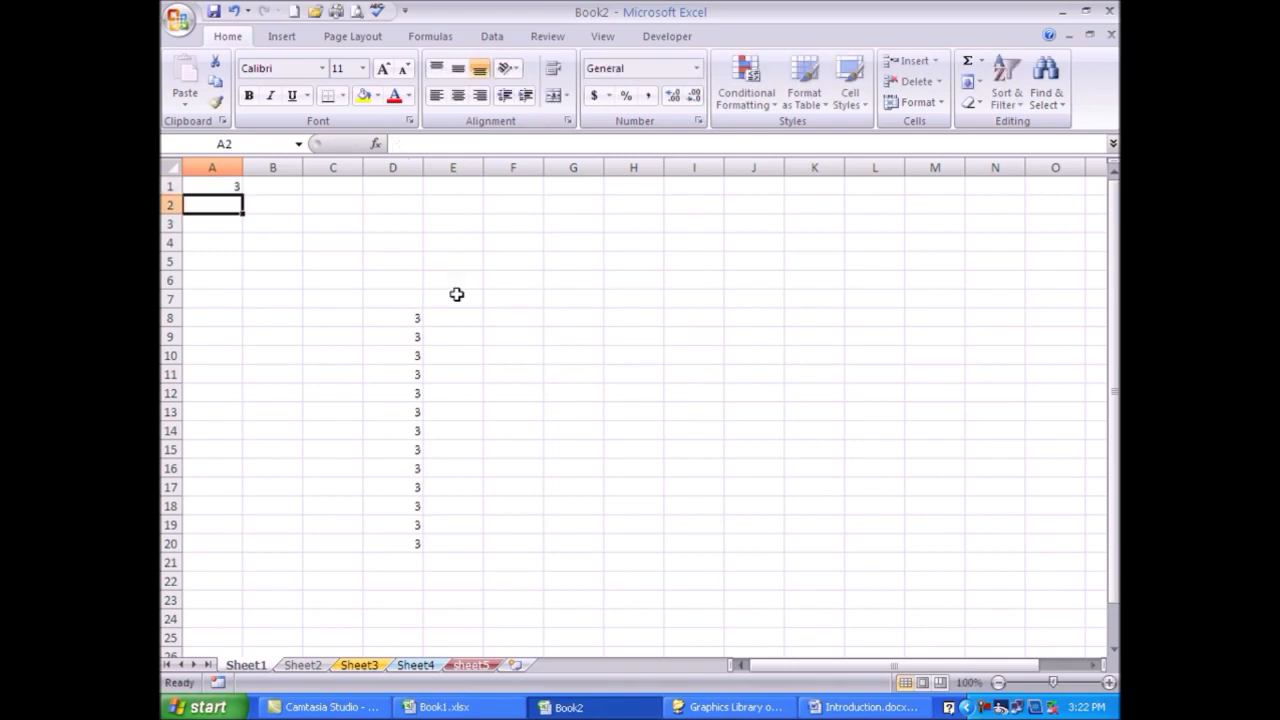
Enter X in E8 as the multiplication sign and 1 in F8 as the first multiplier
click(452, 317)
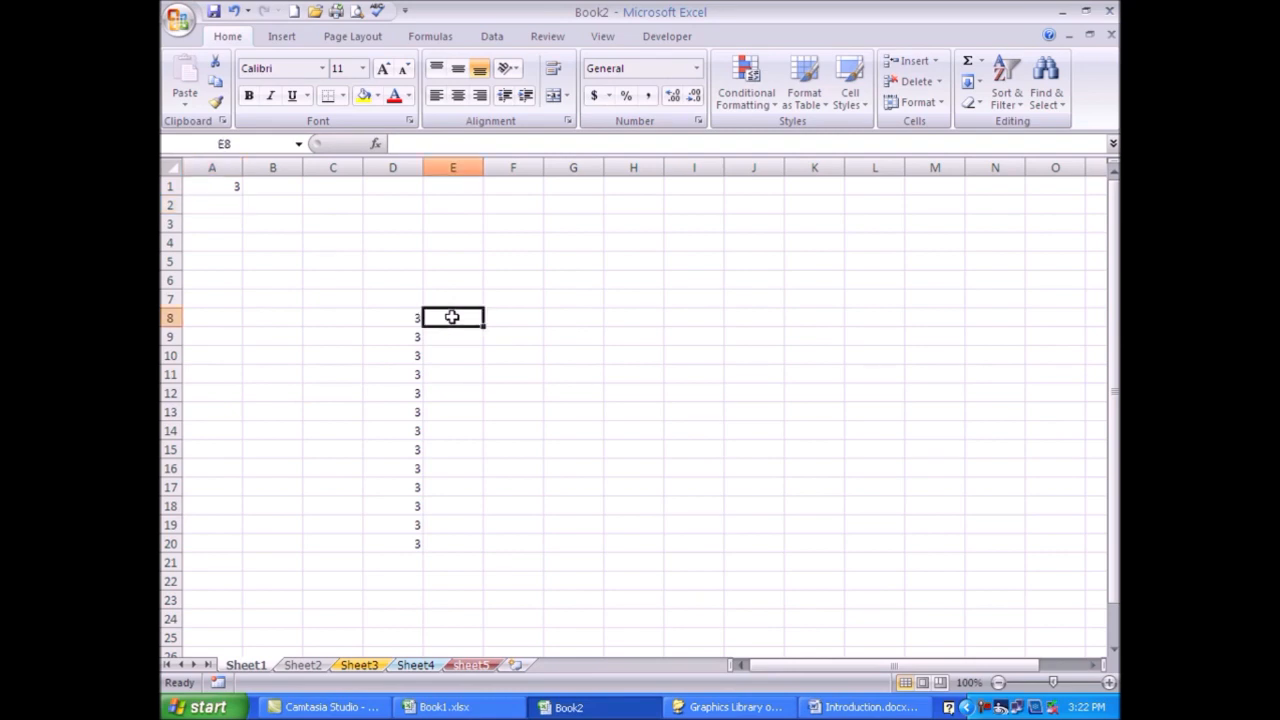
text(x)
key(Return)
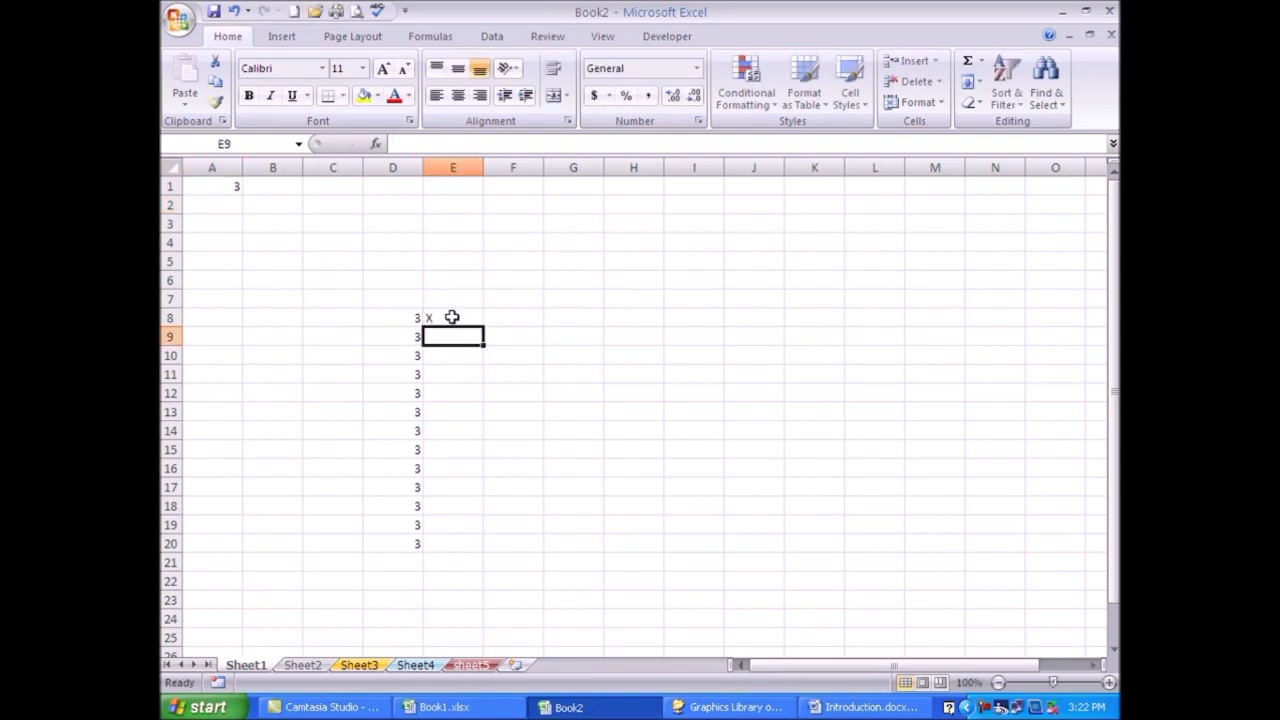
key(Right)
key(Up)
text(1)
key(Return)
Fill the X from E8 down to E20 and extend F8 into the series 1 to 13 down to F20
click(452, 317)
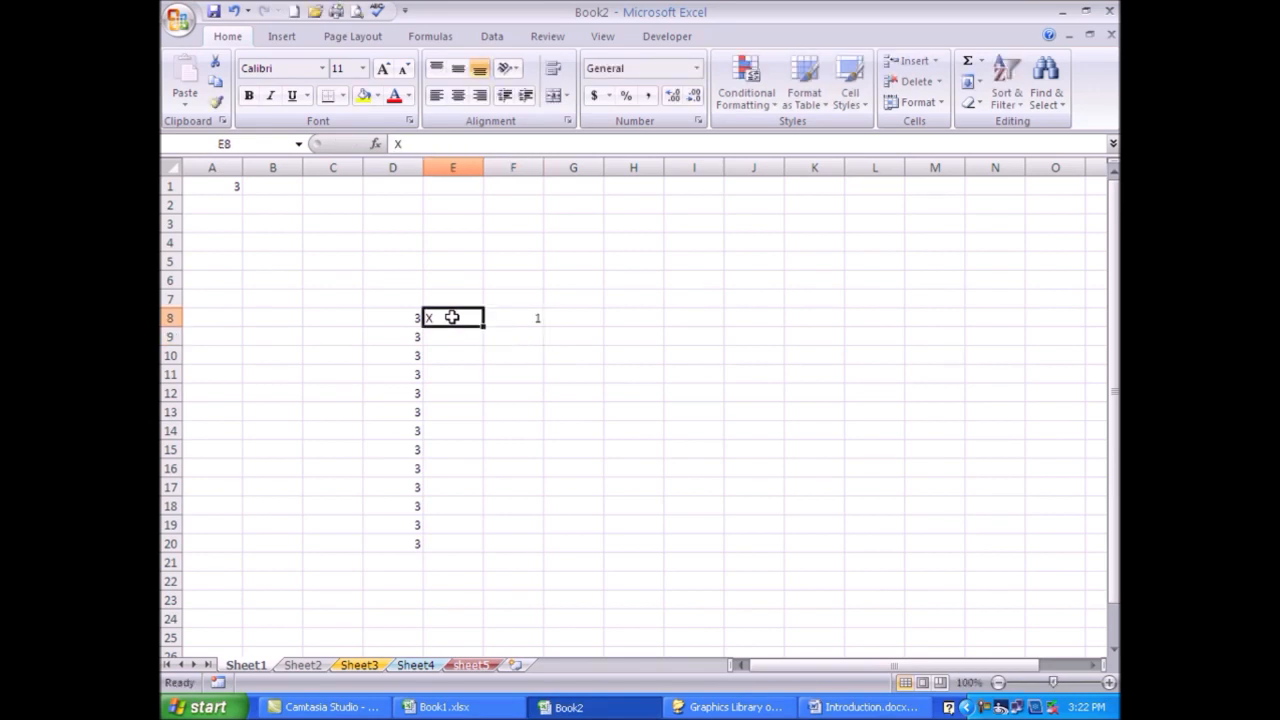
drag(483, 325, 486, 552)
click(525, 322)
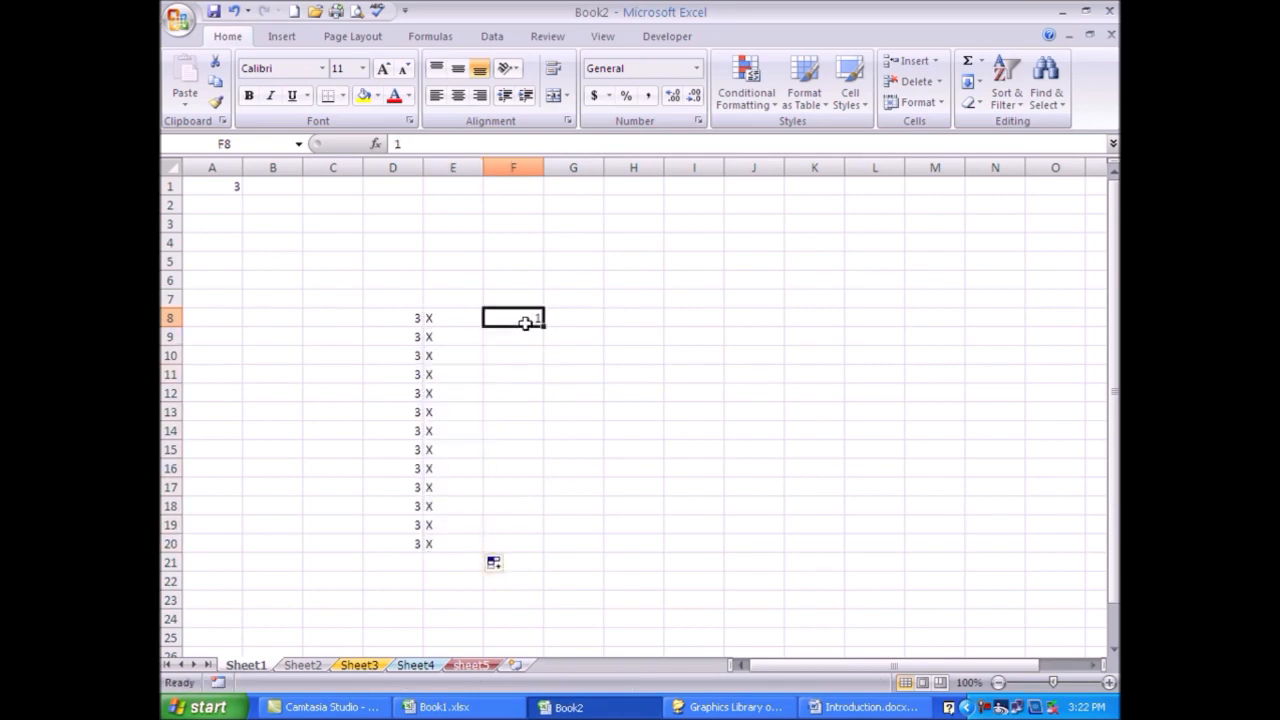
drag(544, 325, 548, 551)
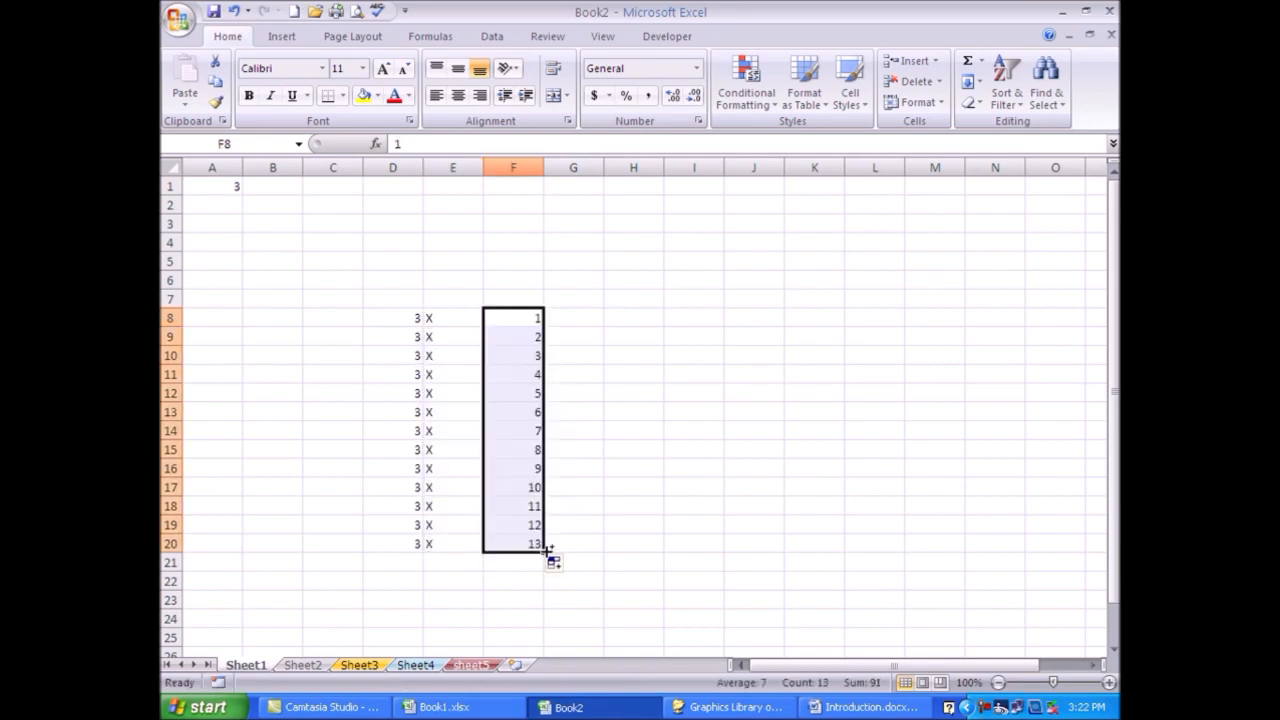
Enter an equals sign as text in G8, after the first multiplier
click(391, 322)
click(503, 318)
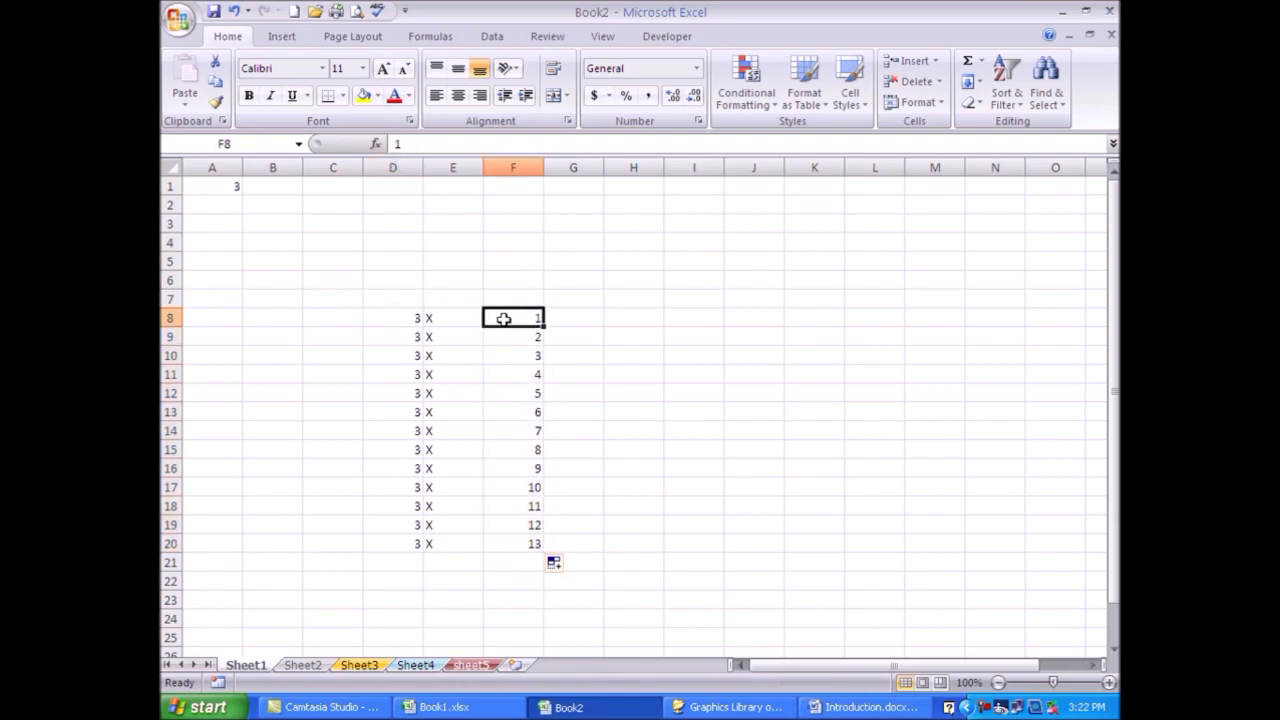
click(567, 321)
text(=)
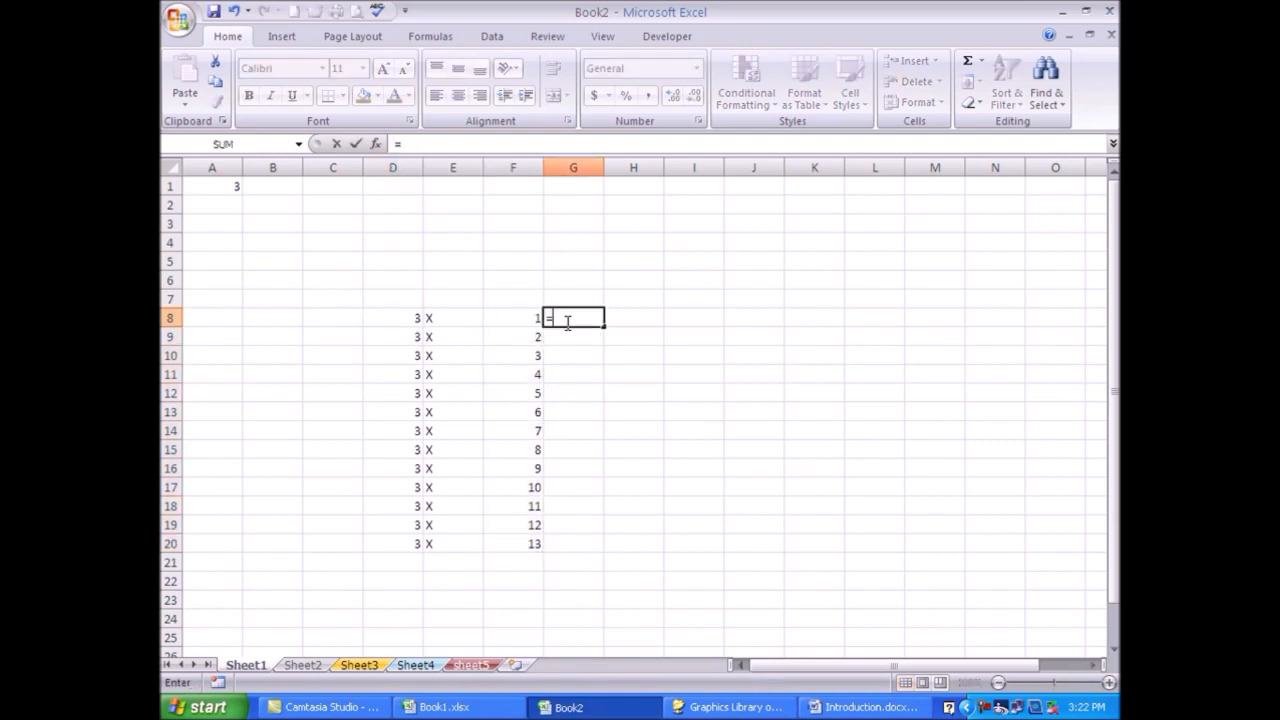
click(651, 316)
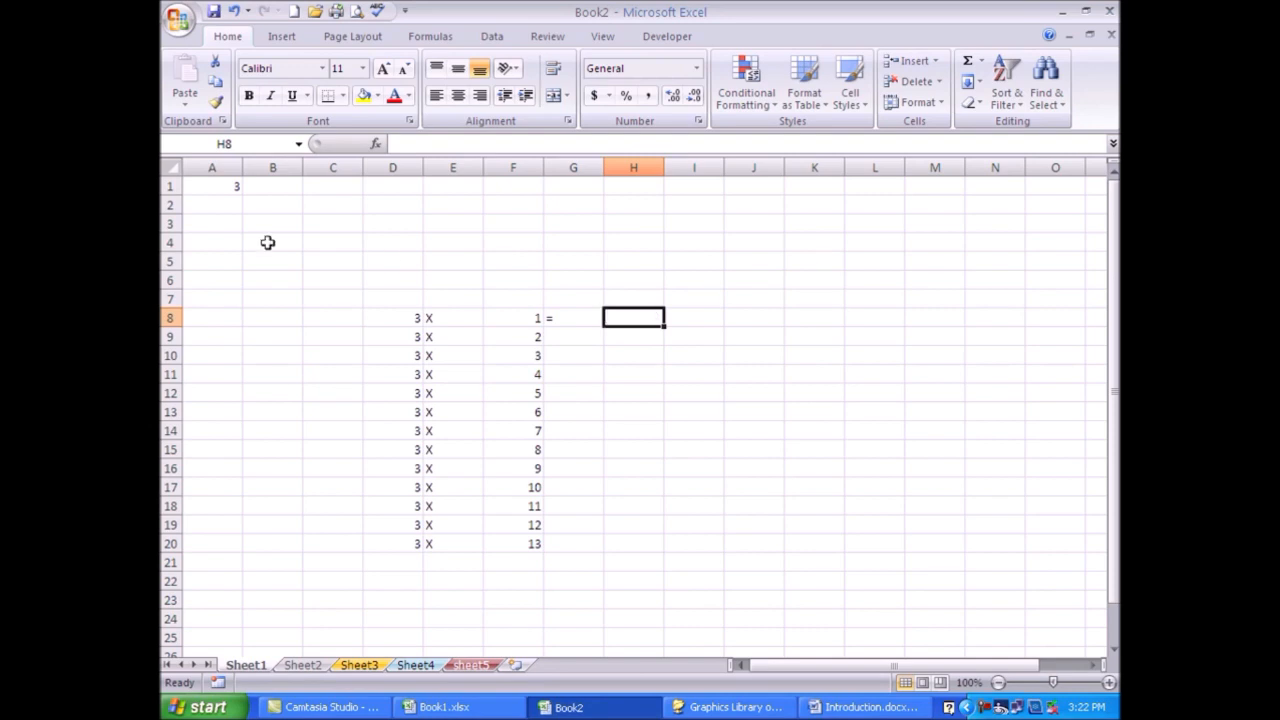
Enter the fixed results 3 in H8 and 6 in H9
click(230, 189)
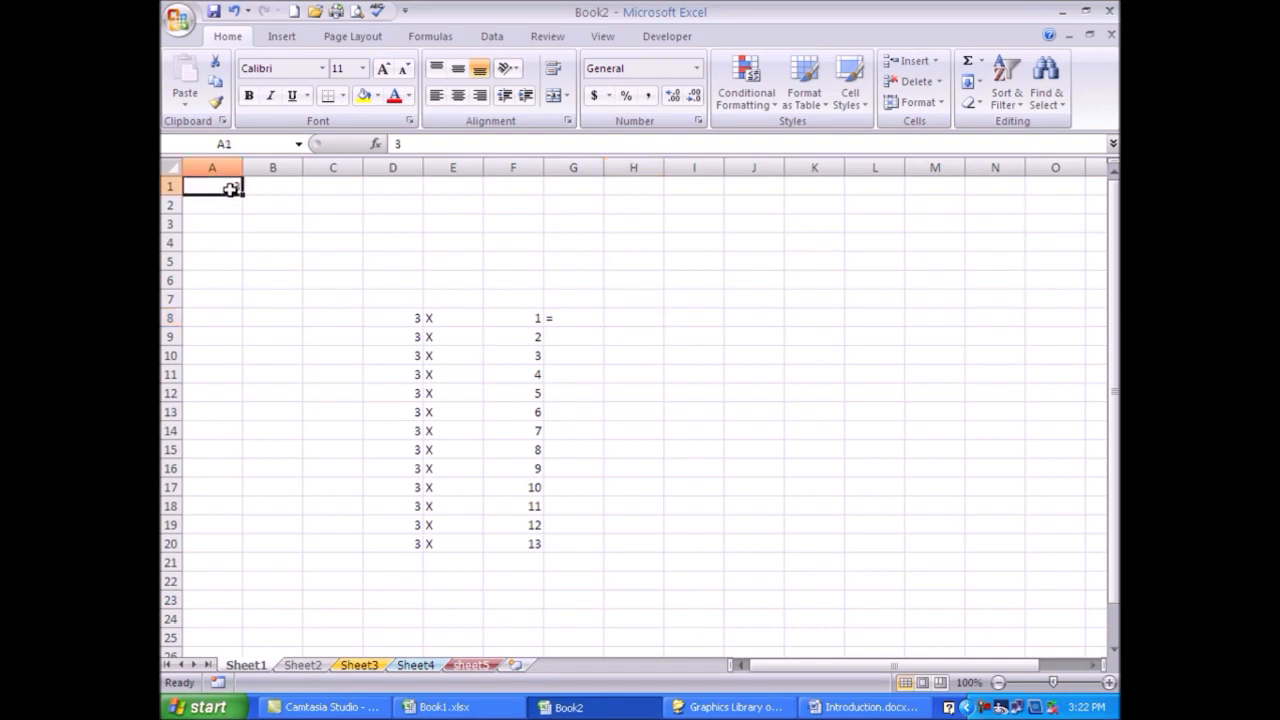
click(623, 314)
text(3)
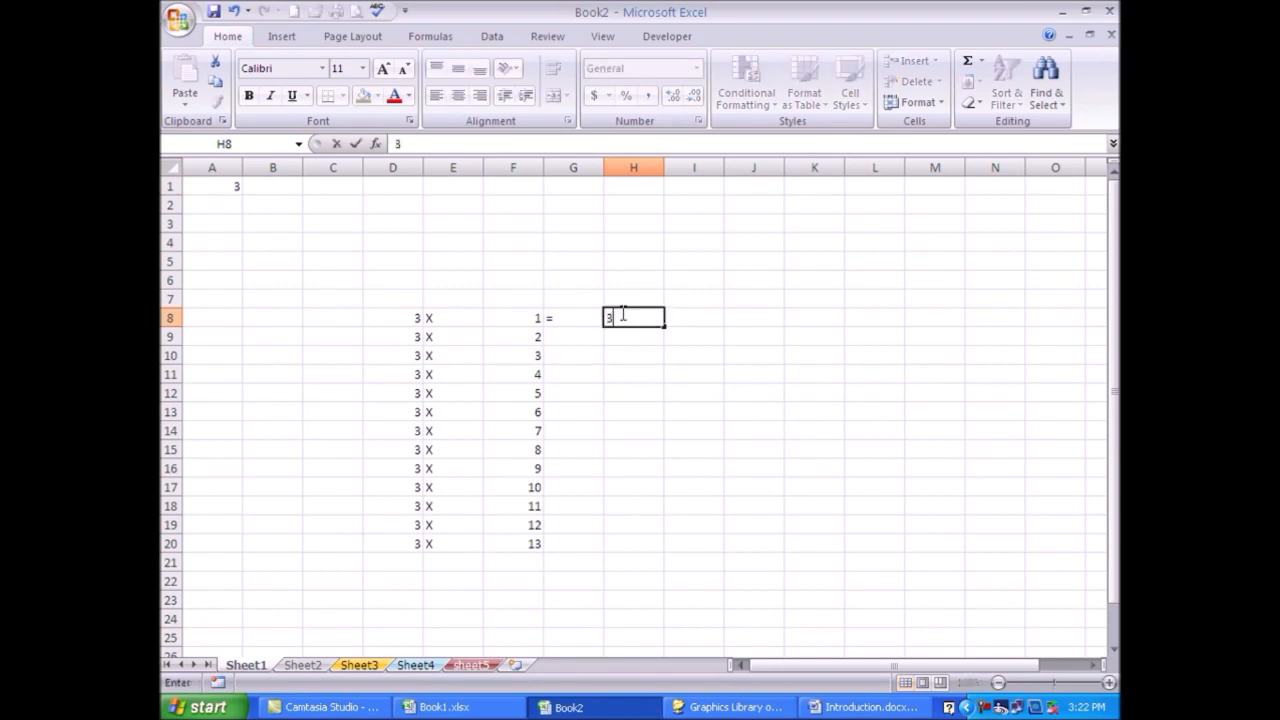
key(Return)
text(6)
key(Return)
Undo a trial fill of column H and extend the fixed 3, 6 pattern from H8:H9 down to H20
drag(623, 314, 668, 552)
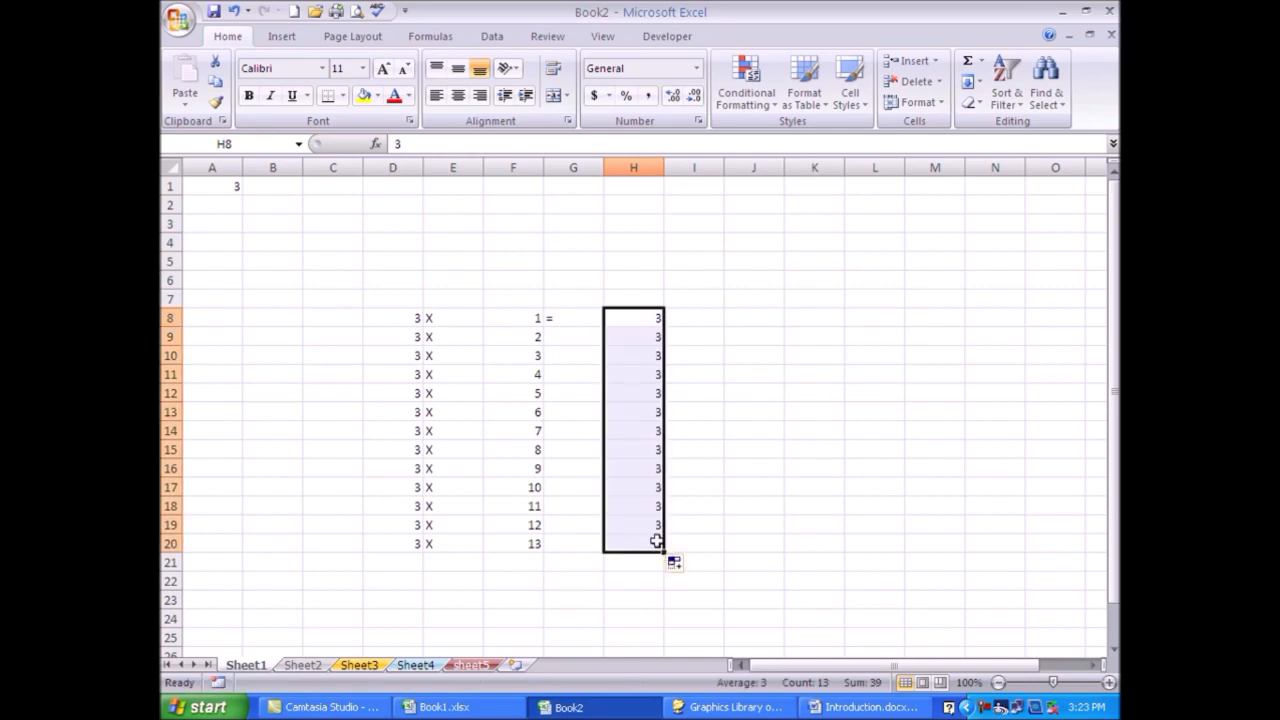
key(ctrl+z)
drag(641, 320, 668, 552)
Set the source value in A1 to 6 and check the contents of D9, F9 and H9
click(221, 185)
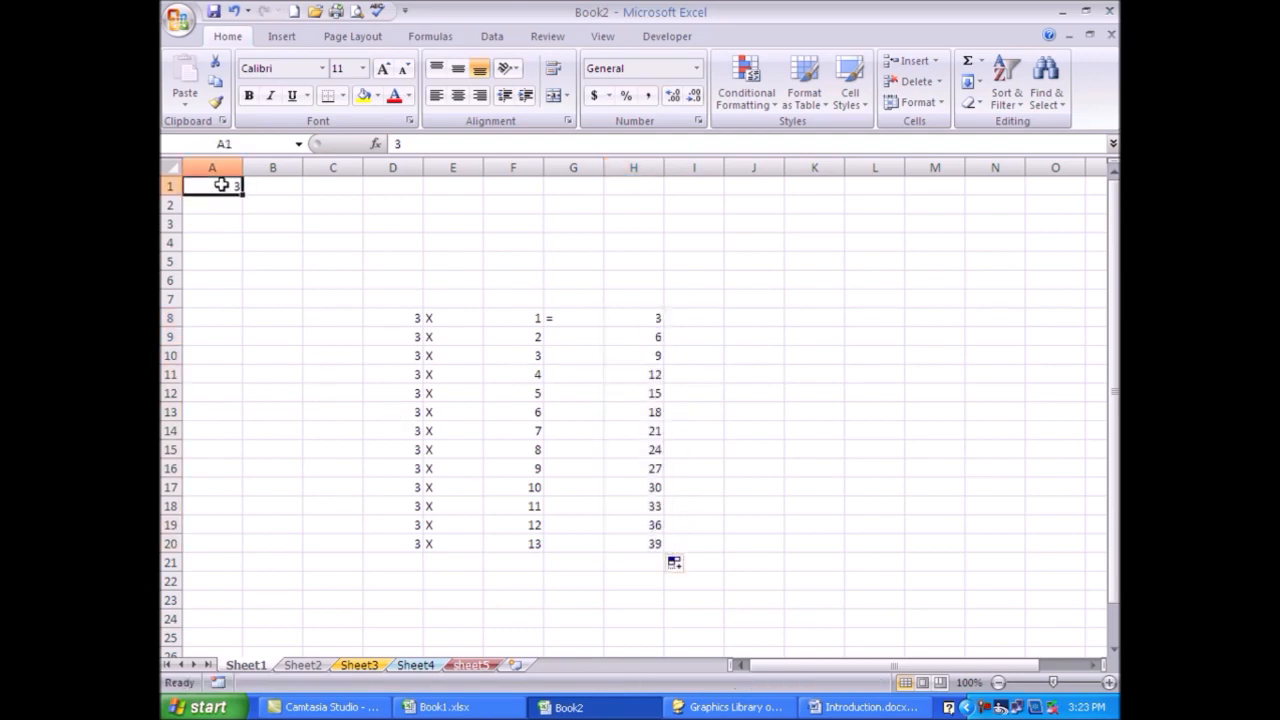
text(6)
key(Return)
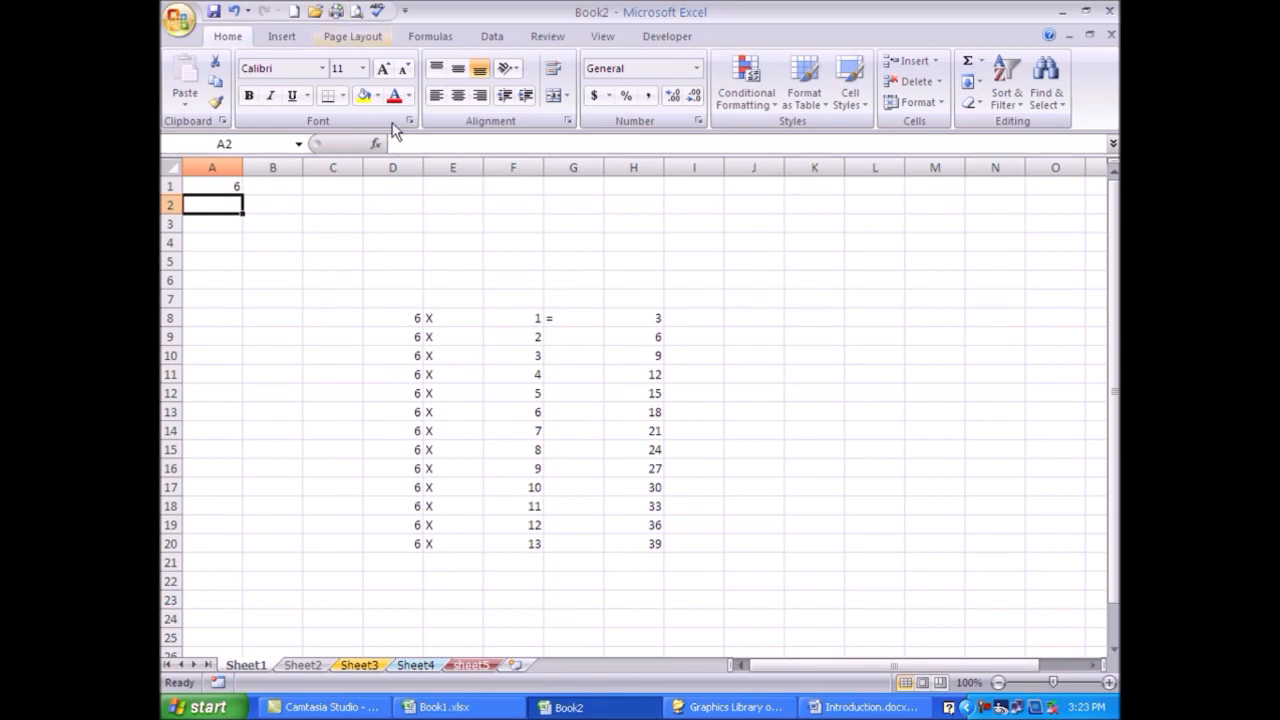
click(397, 339)
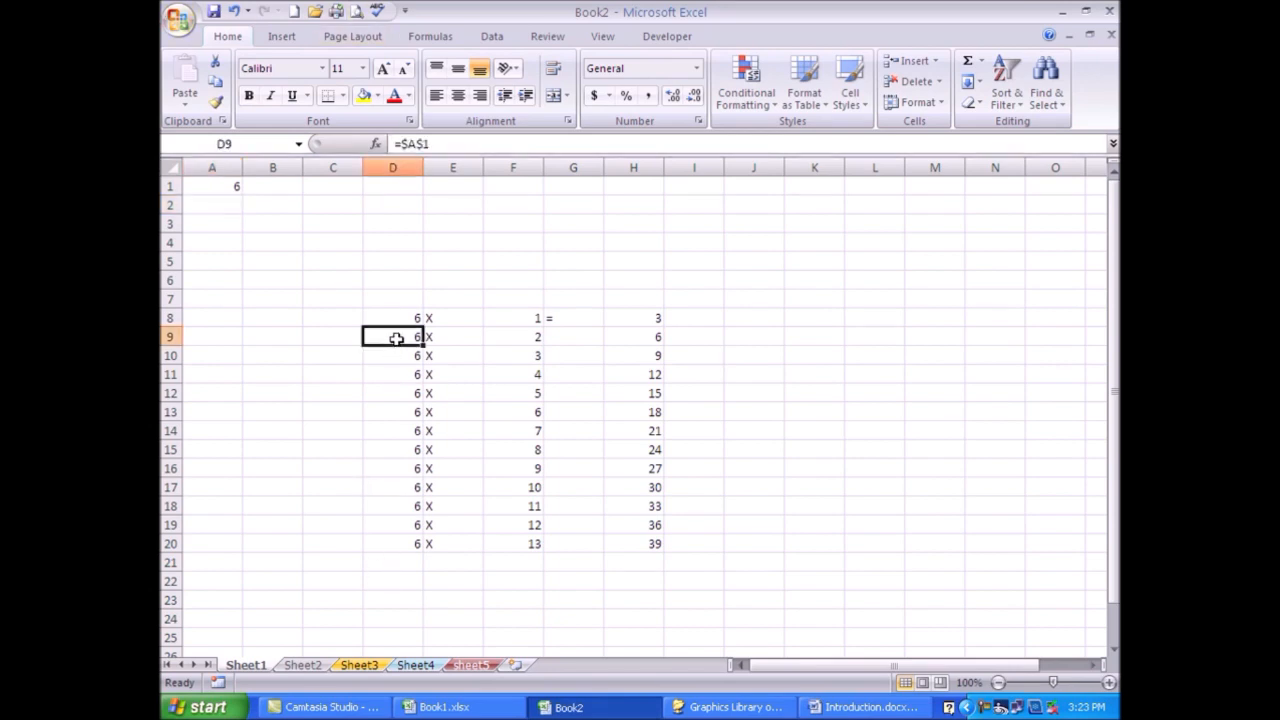
click(528, 339)
click(652, 340)
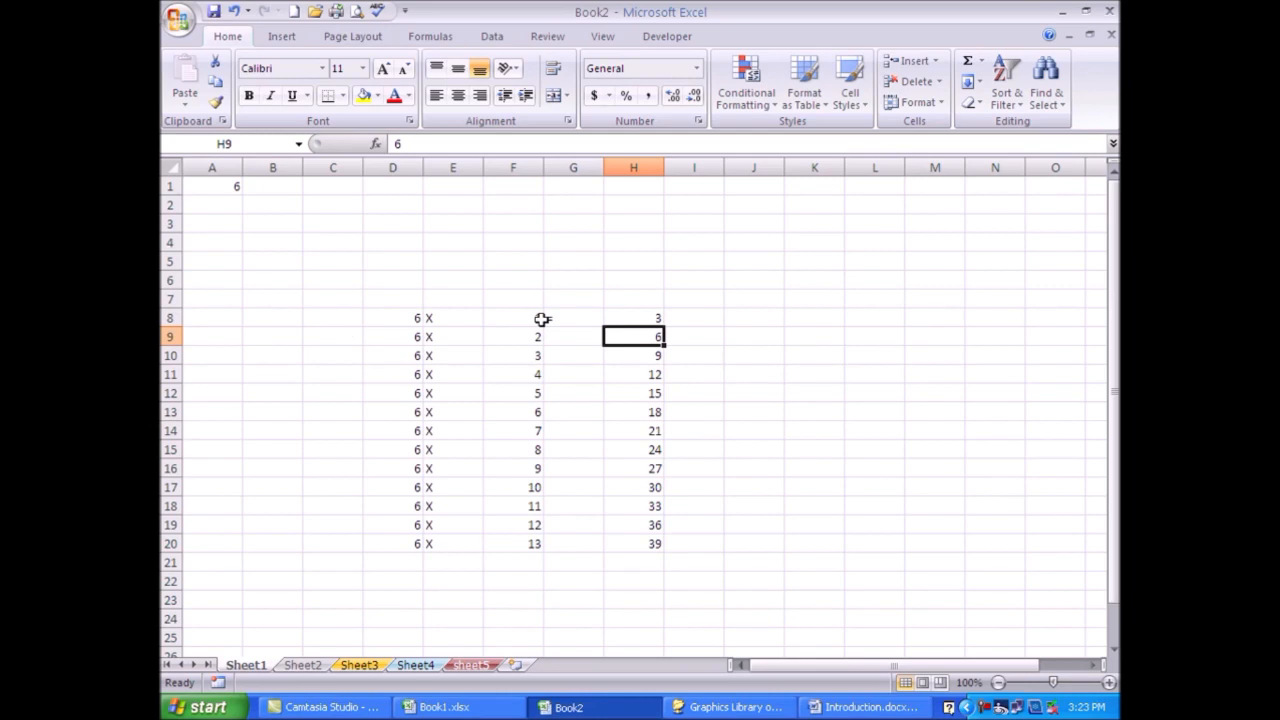
Replace the fixed result in H8 with the formula =D8*F8
click(632, 318)
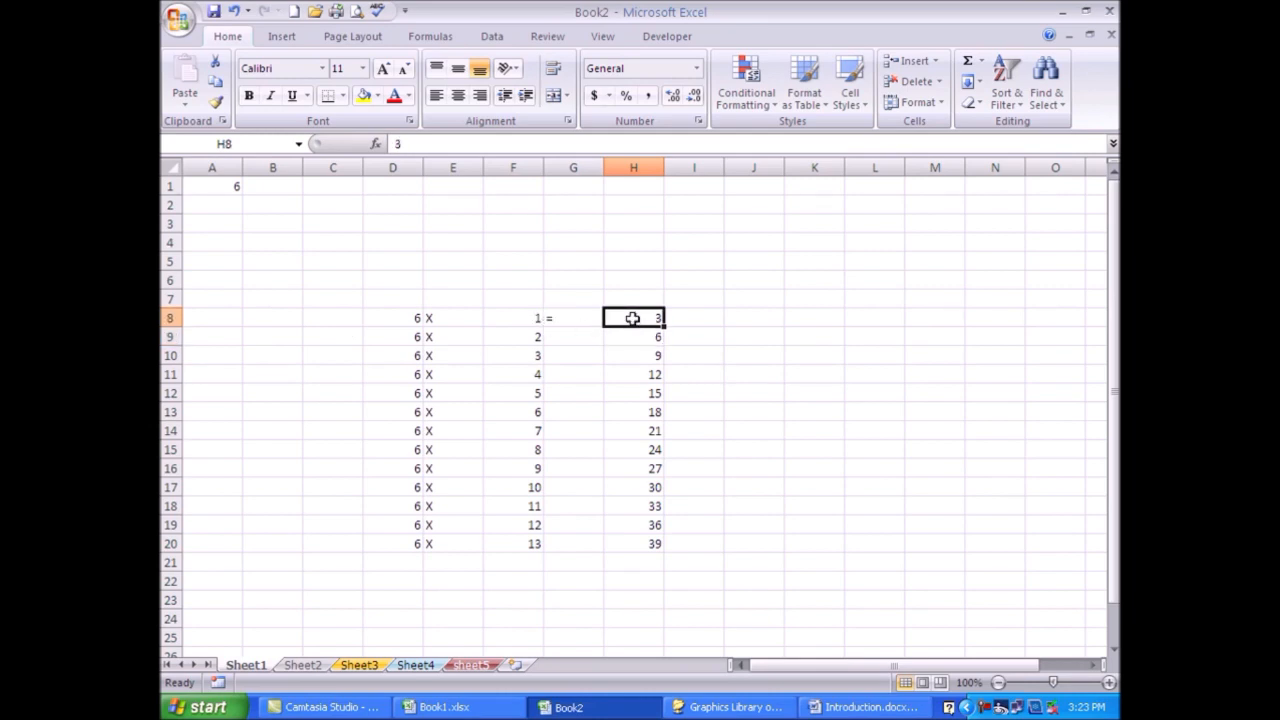
text(=)
click(389, 318)
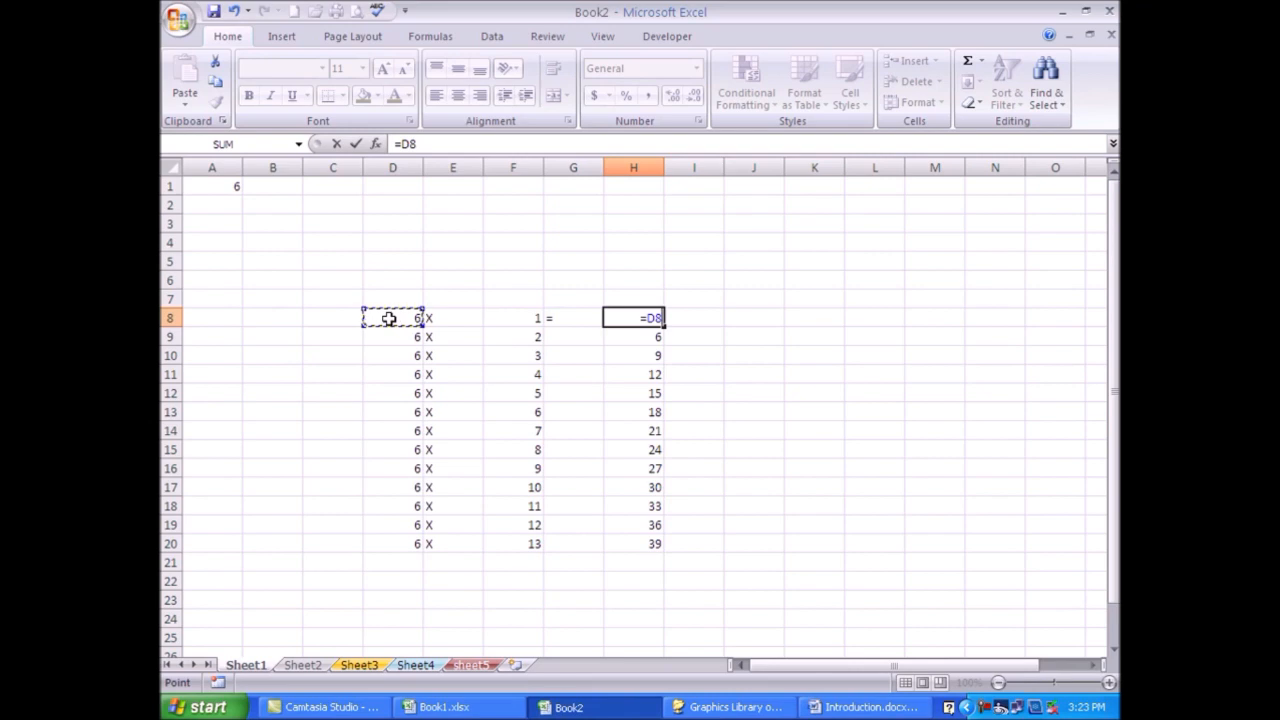
text(*)
click(512, 321)
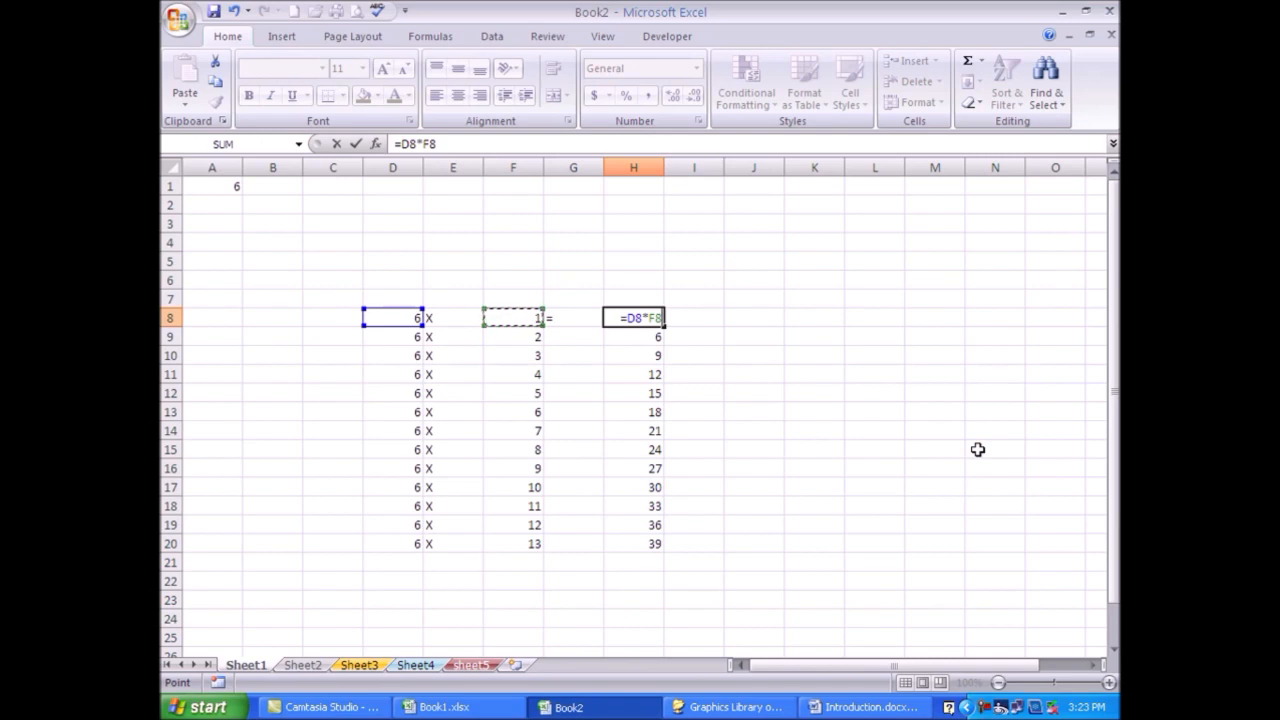
key(Return)
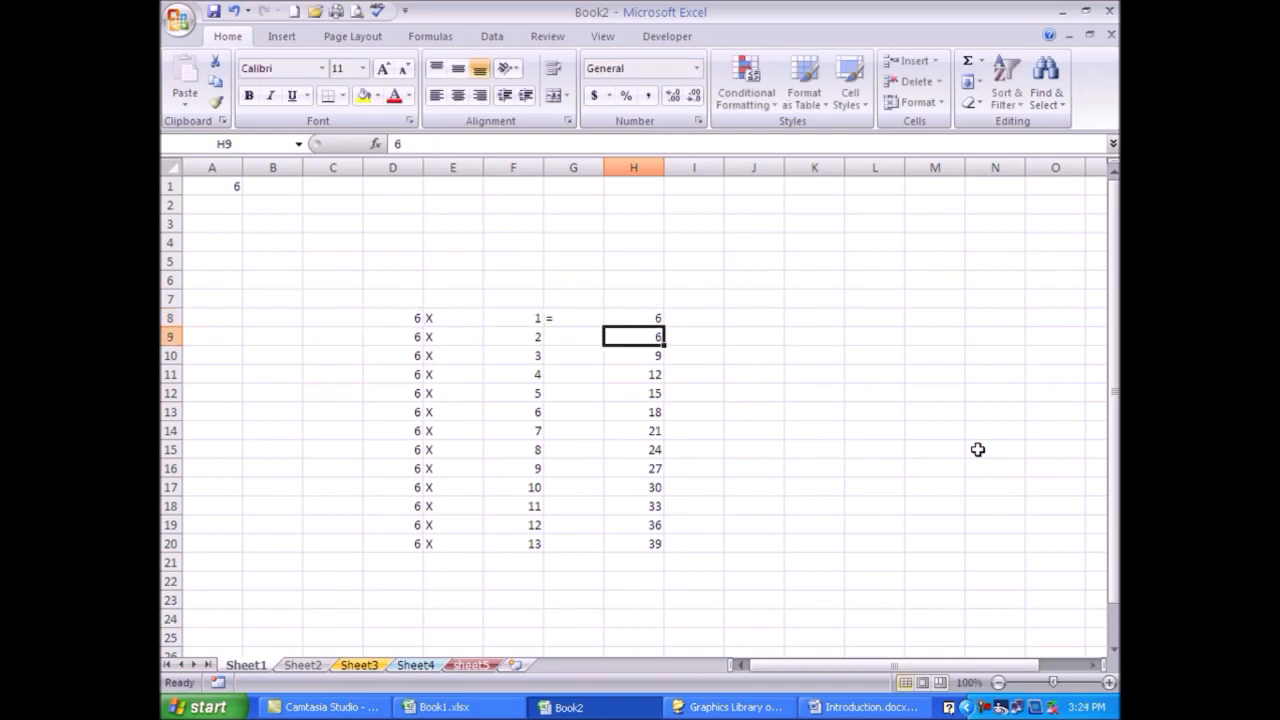
Fill the multiplication formula from H8 down to H20, replacing the fixed results
click(629, 318)
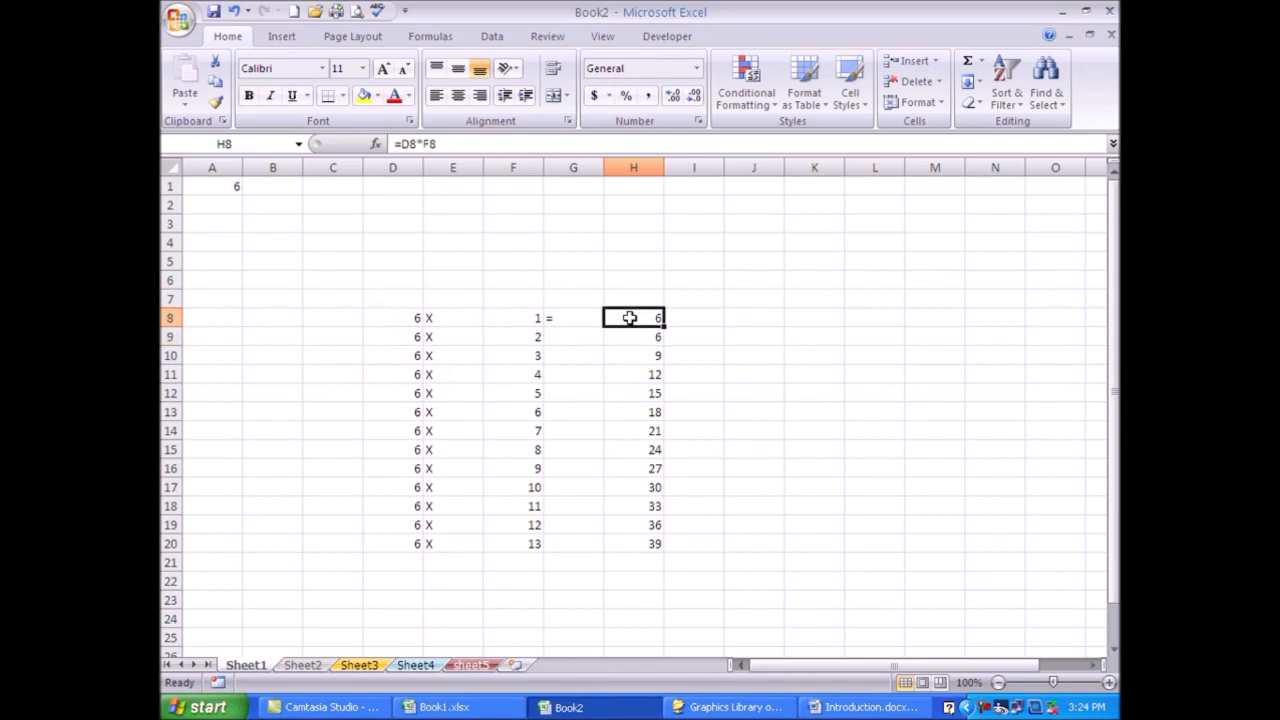
drag(664, 327, 665, 552)
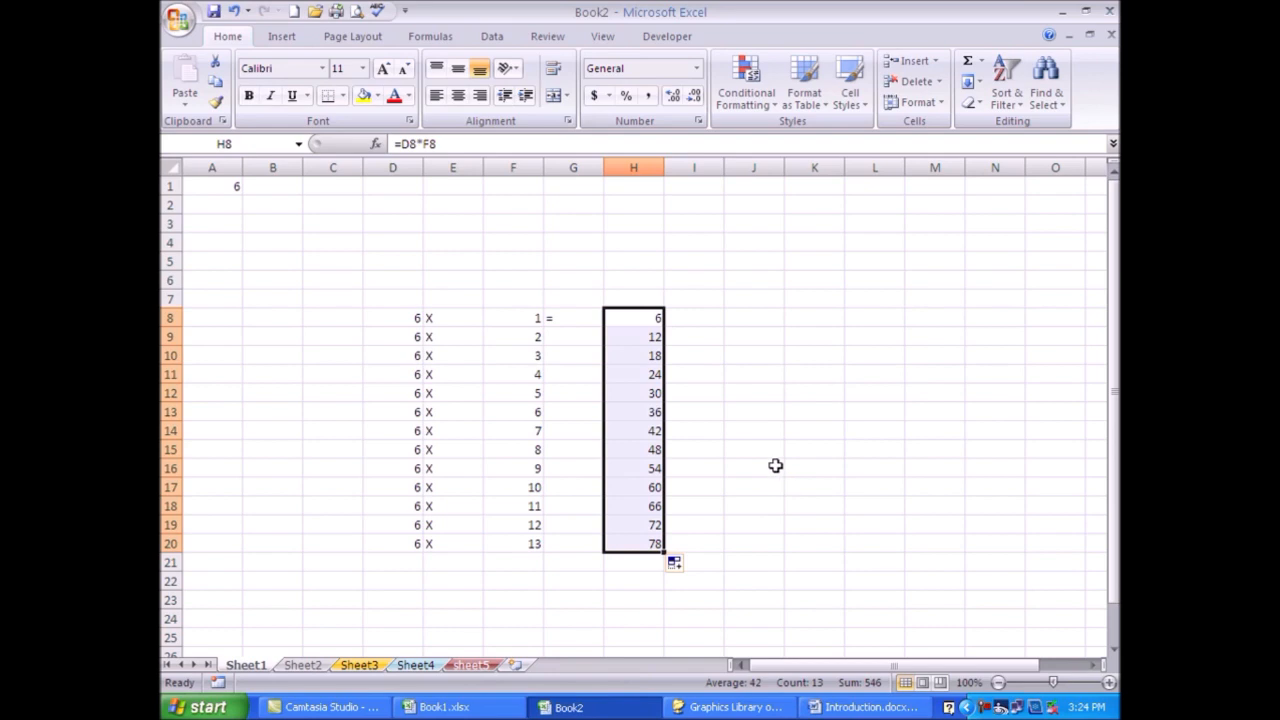
click(745, 430)
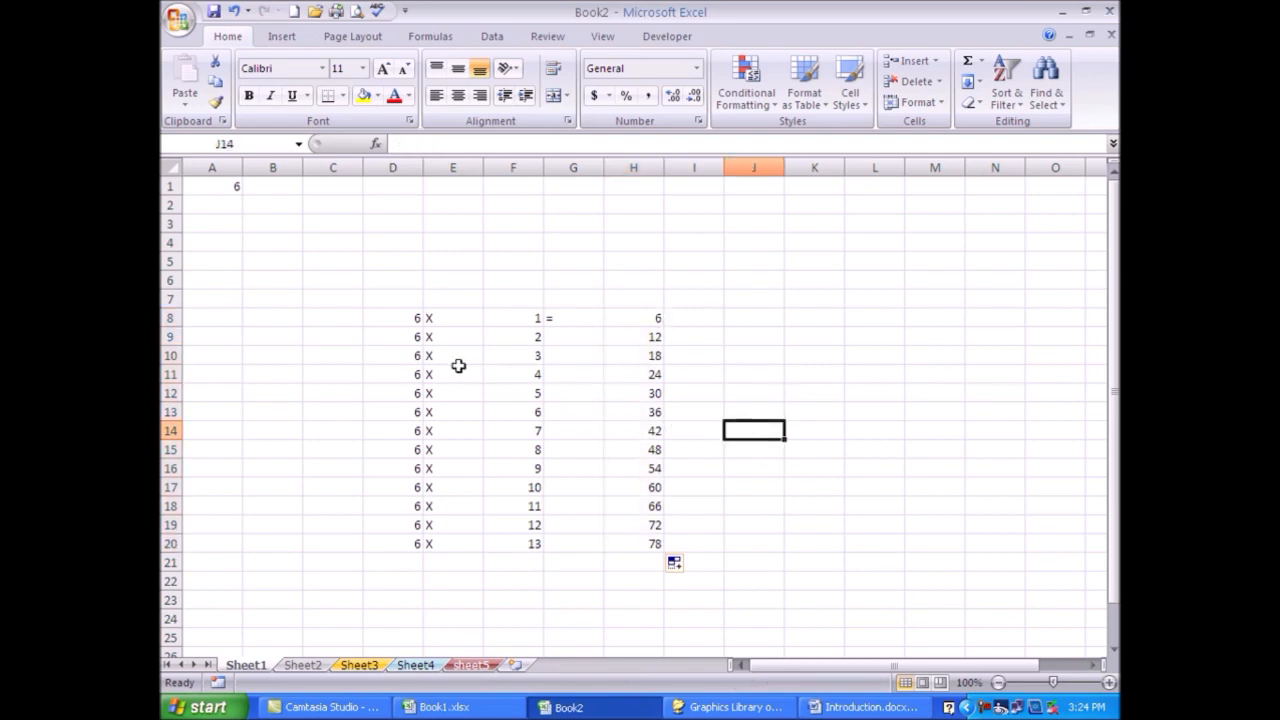
Set the source value in A1 to 2 to recalculate the whole multiplication table
click(229, 184)
text(2)
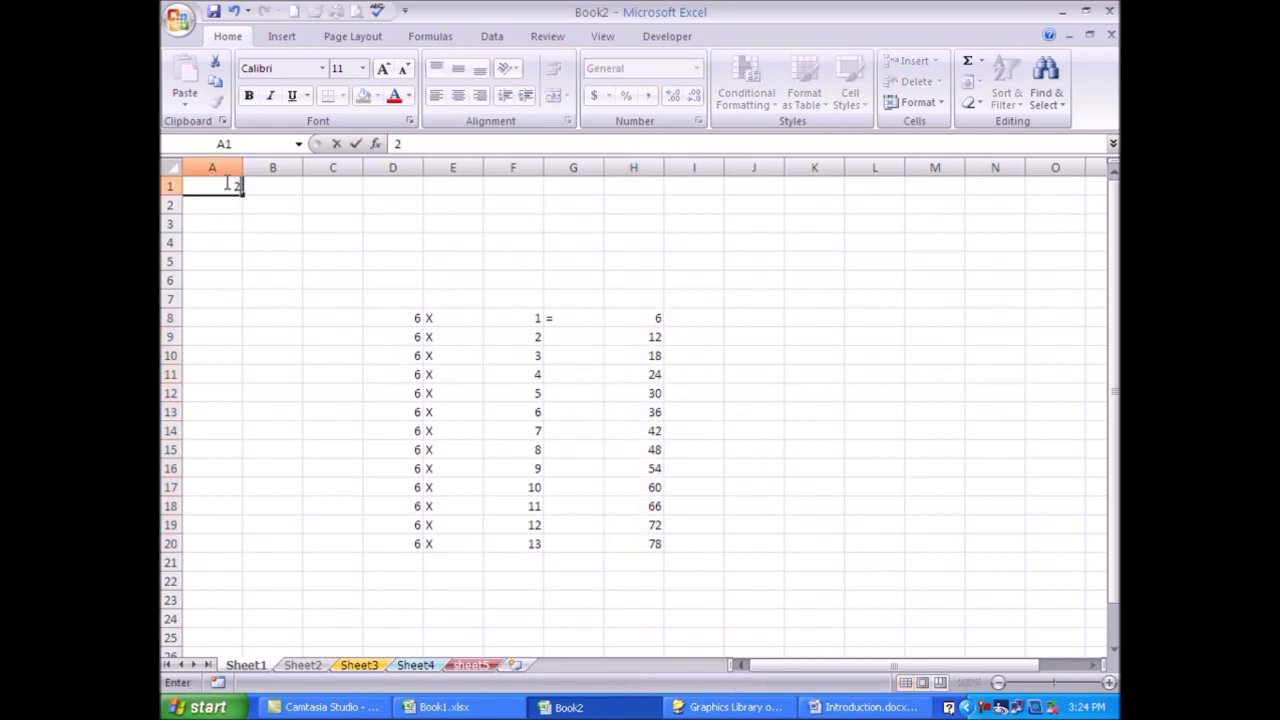
key(Return)
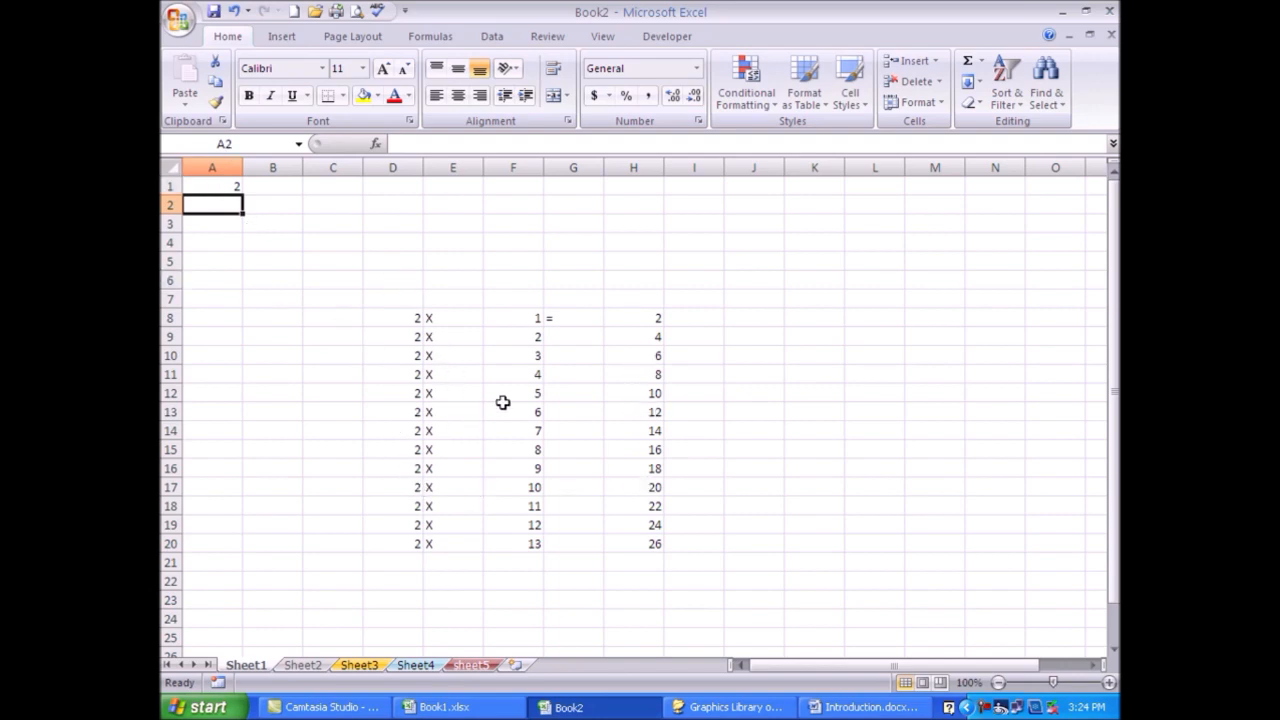
Fill the equals sign from G8 down to G20
click(569, 317)
drag(603, 326, 606, 550)
click(781, 430)
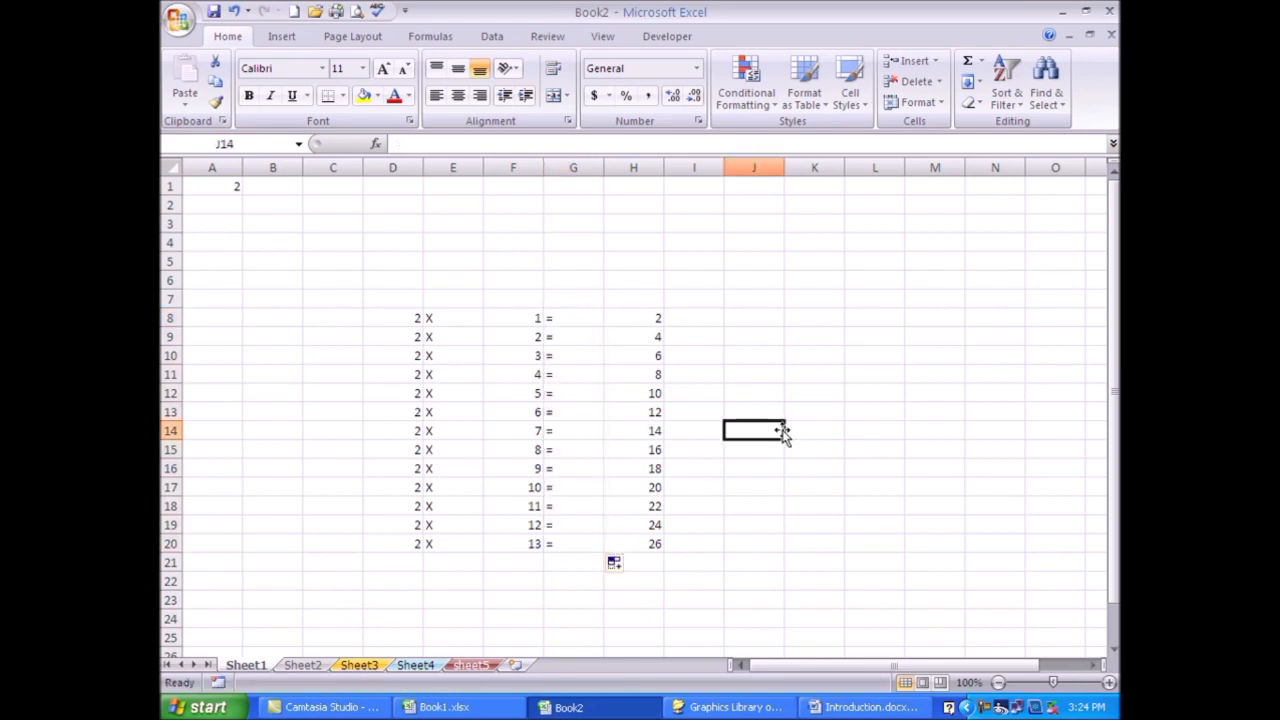
Check the references in D8, F8 and H8, and set the source value in A1 to 7 to recalculate the table
click(213, 184)
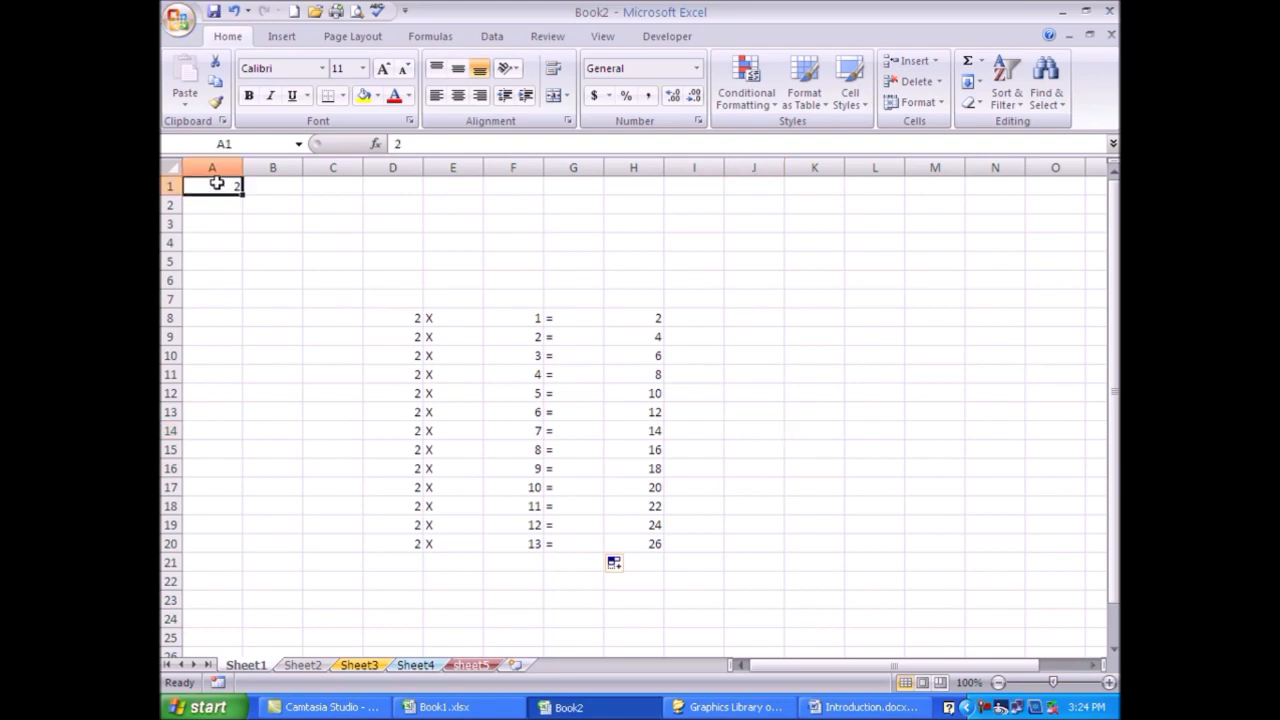
click(382, 312)
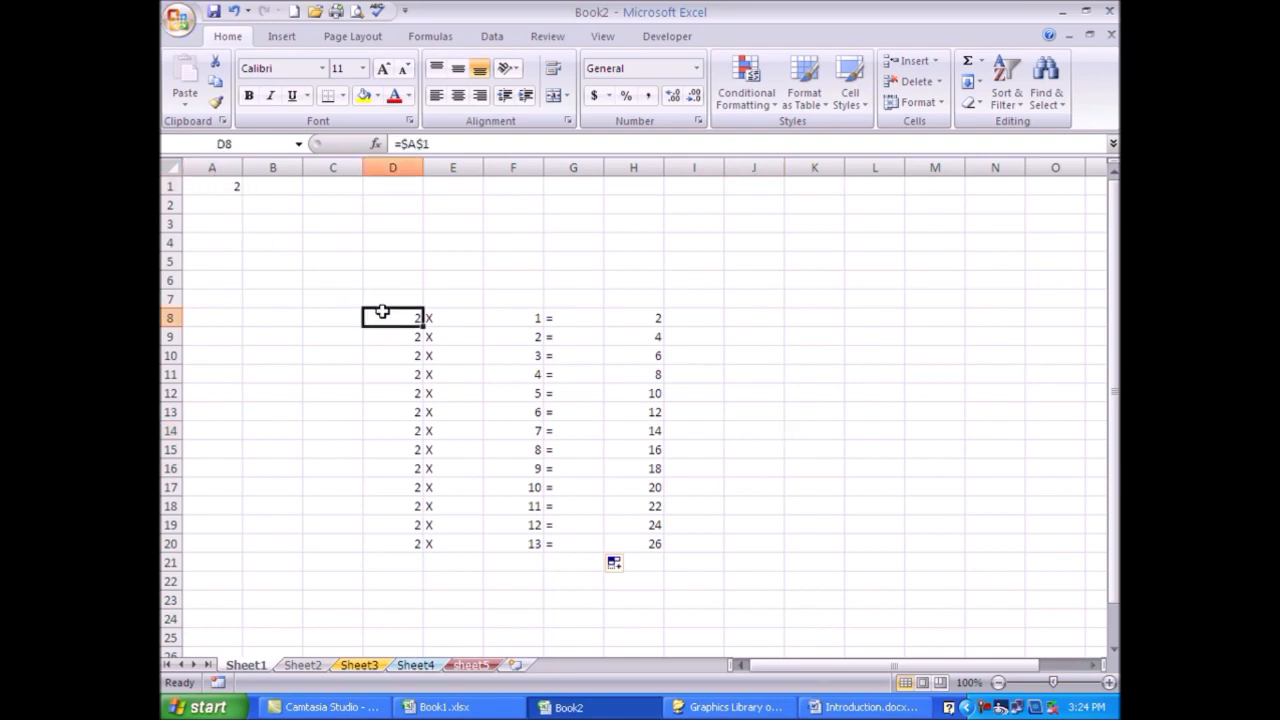
click(637, 320)
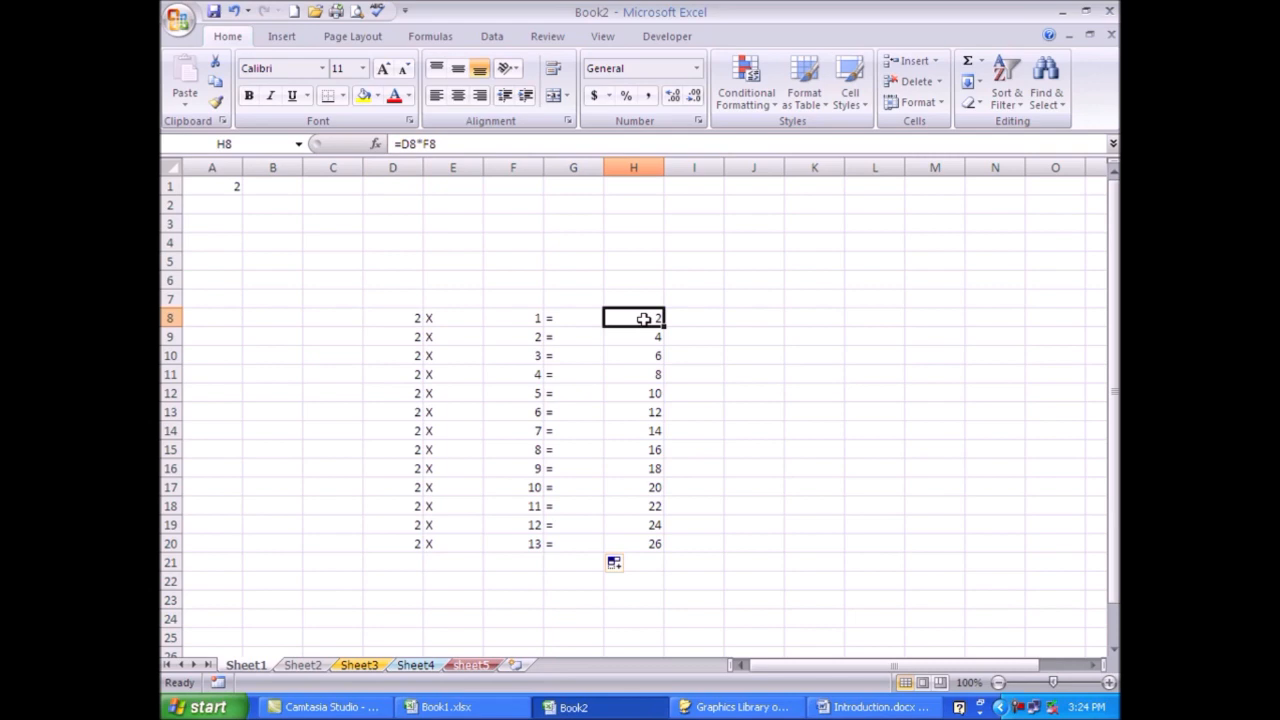
click(540, 318)
click(410, 317)
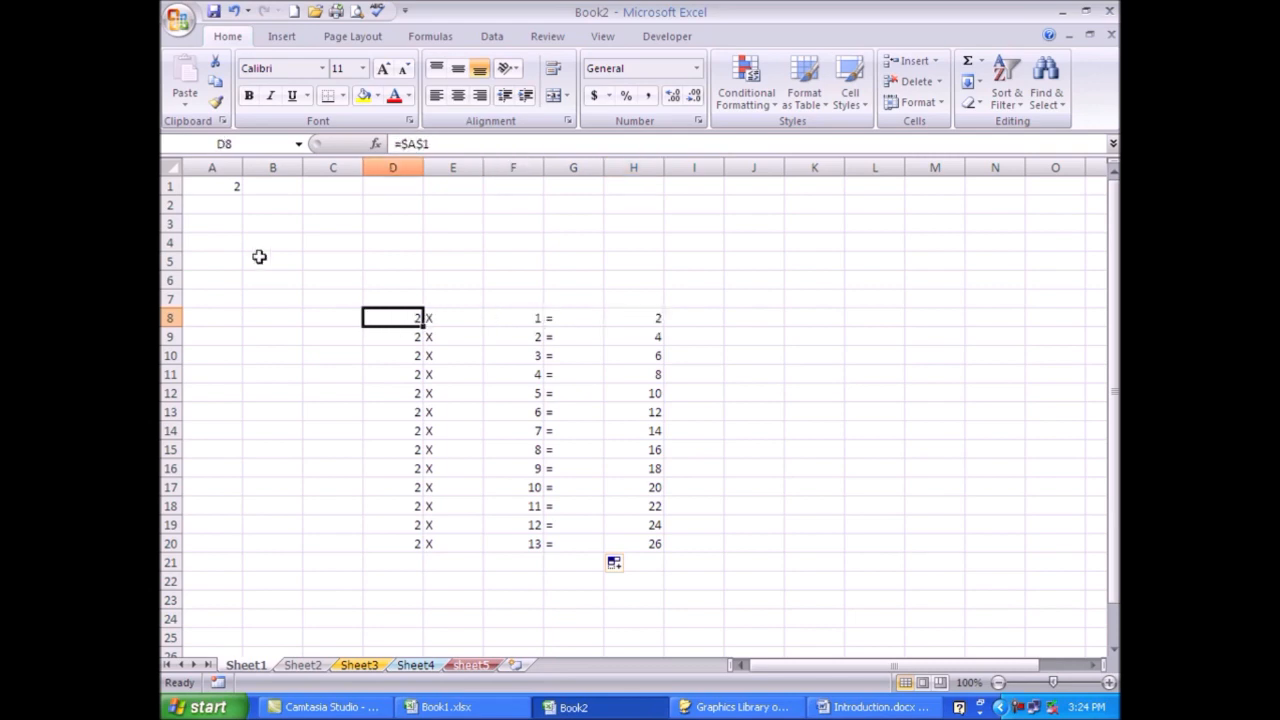
click(226, 187)
text(7)
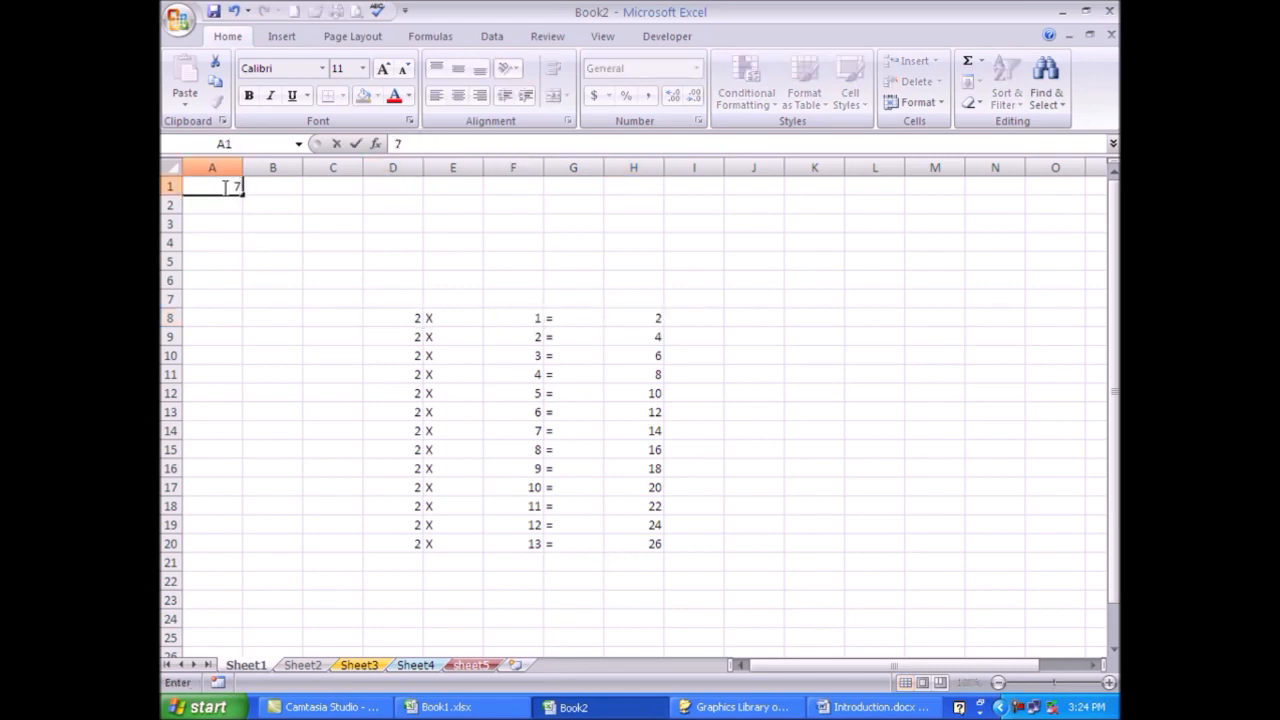
key(Return)
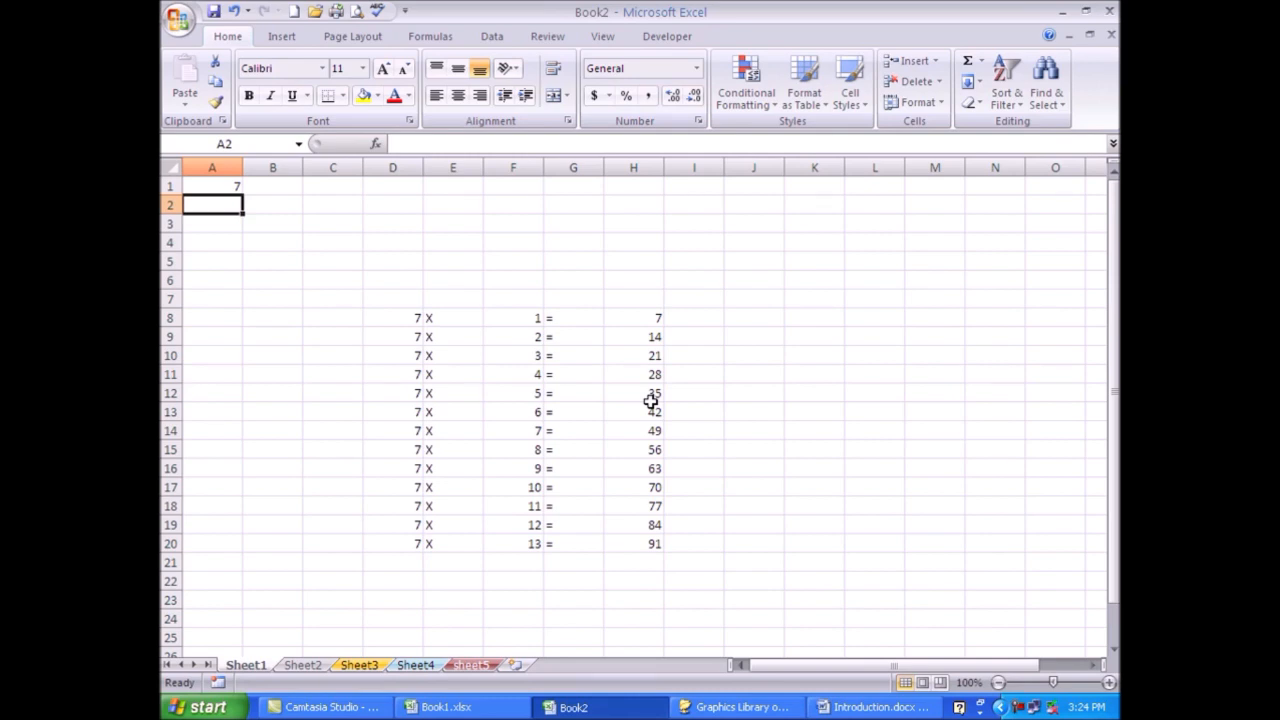
click(262, 280)
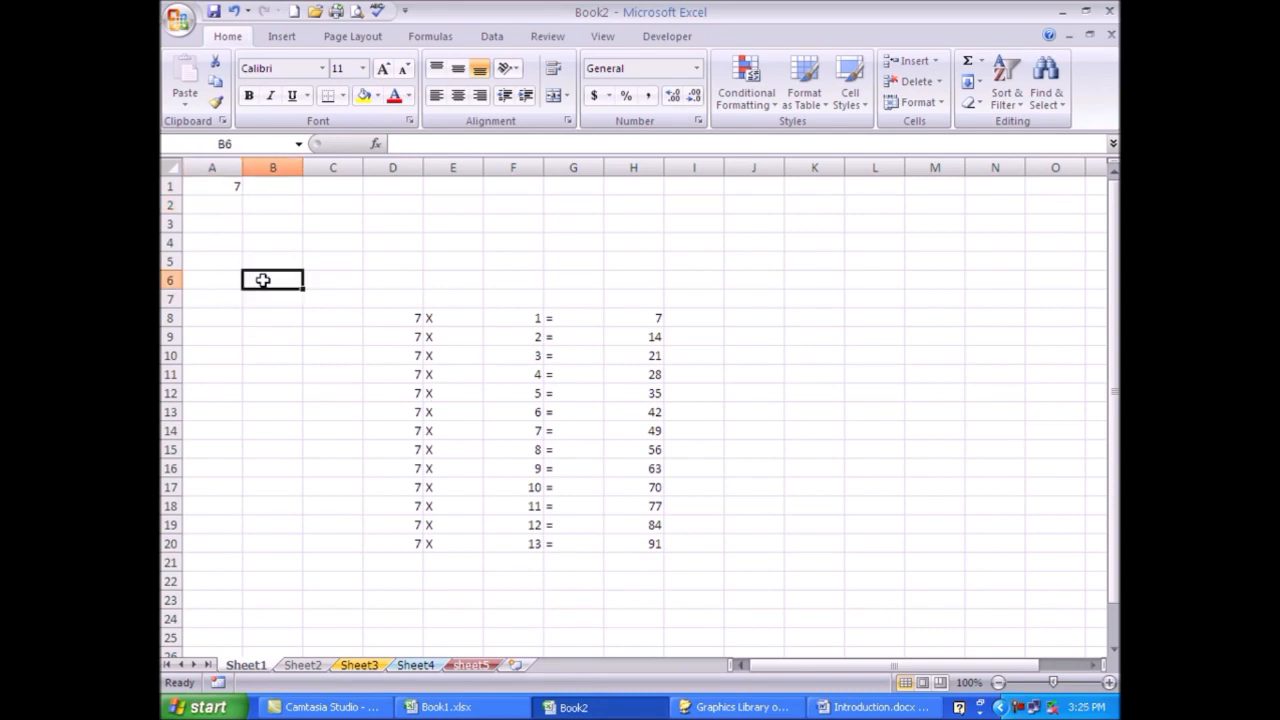
Enter the formula =A1 in cell B6 to reference the source value
text(=)
click(208, 188)
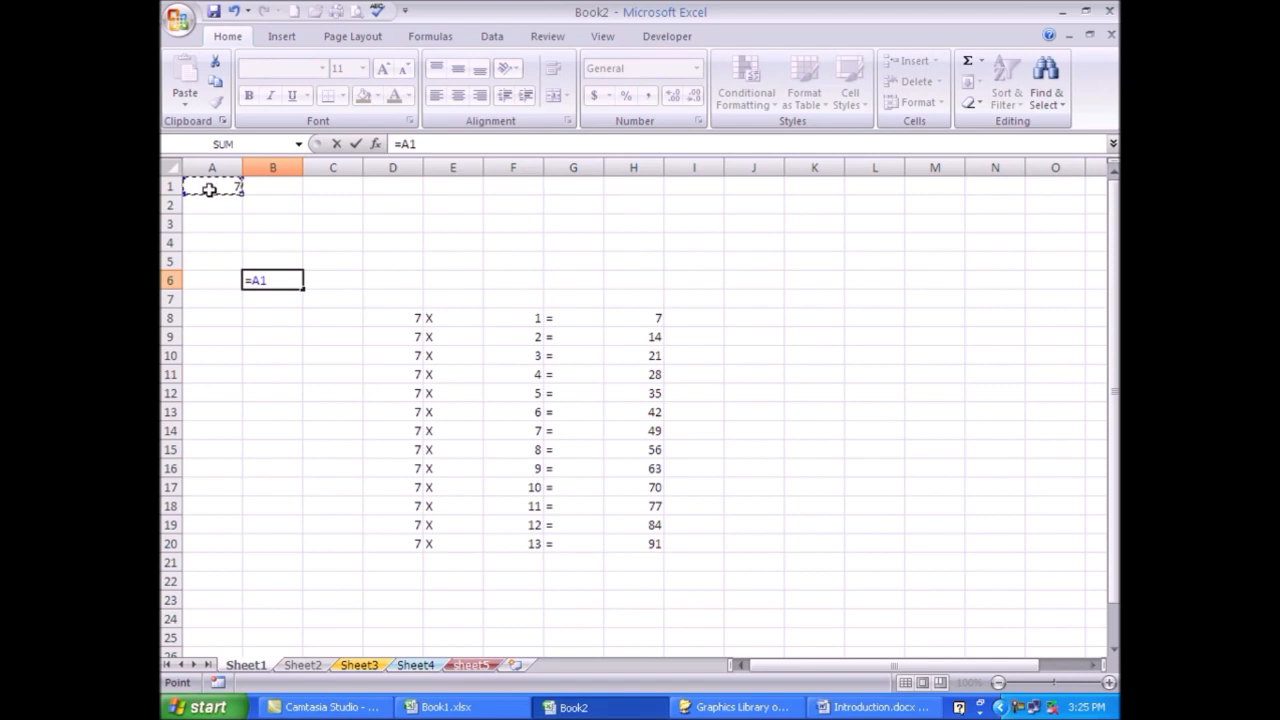
key(Return)
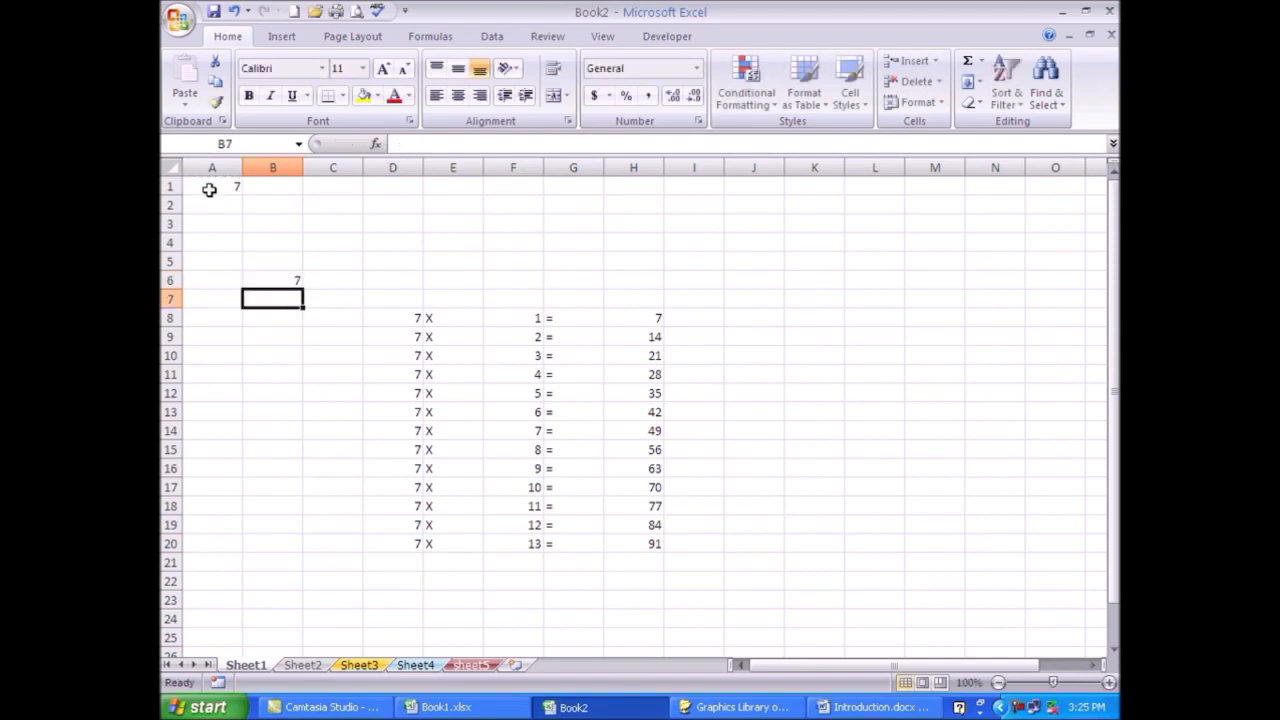
Make the reference in B6 absolute as =$A$1 and fill the formula down to B23
key(Up)
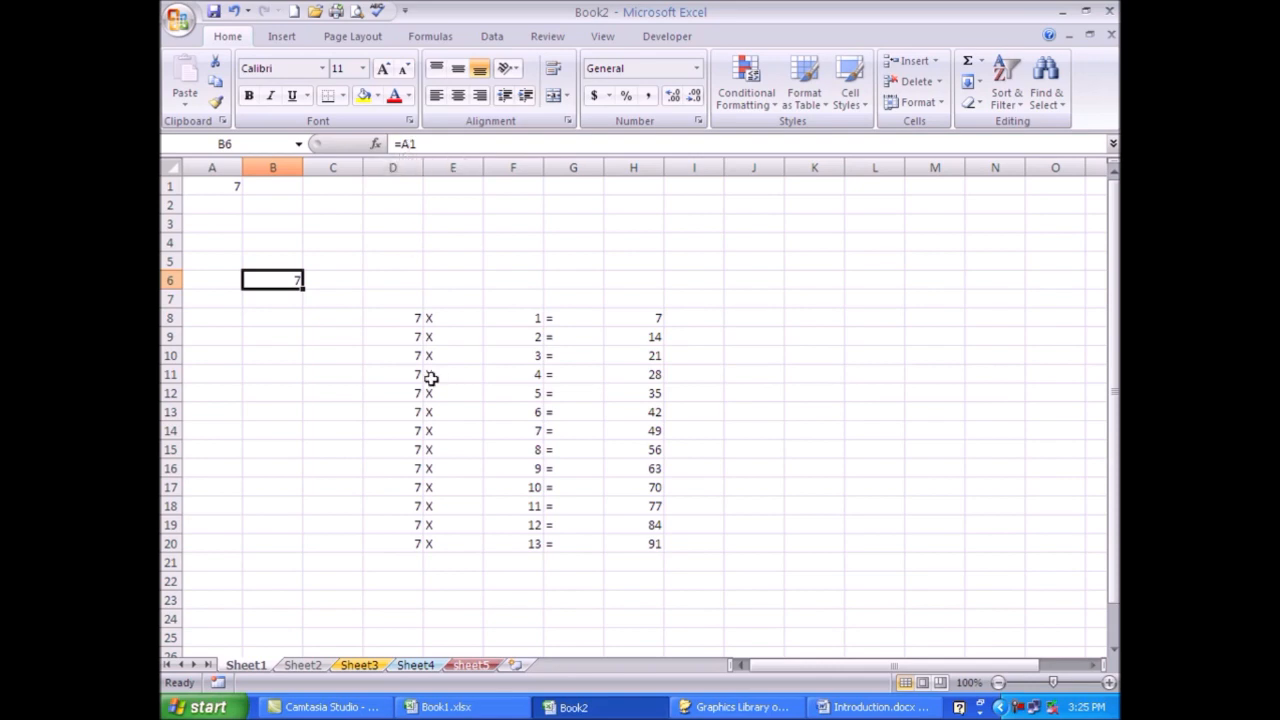
key(F2)
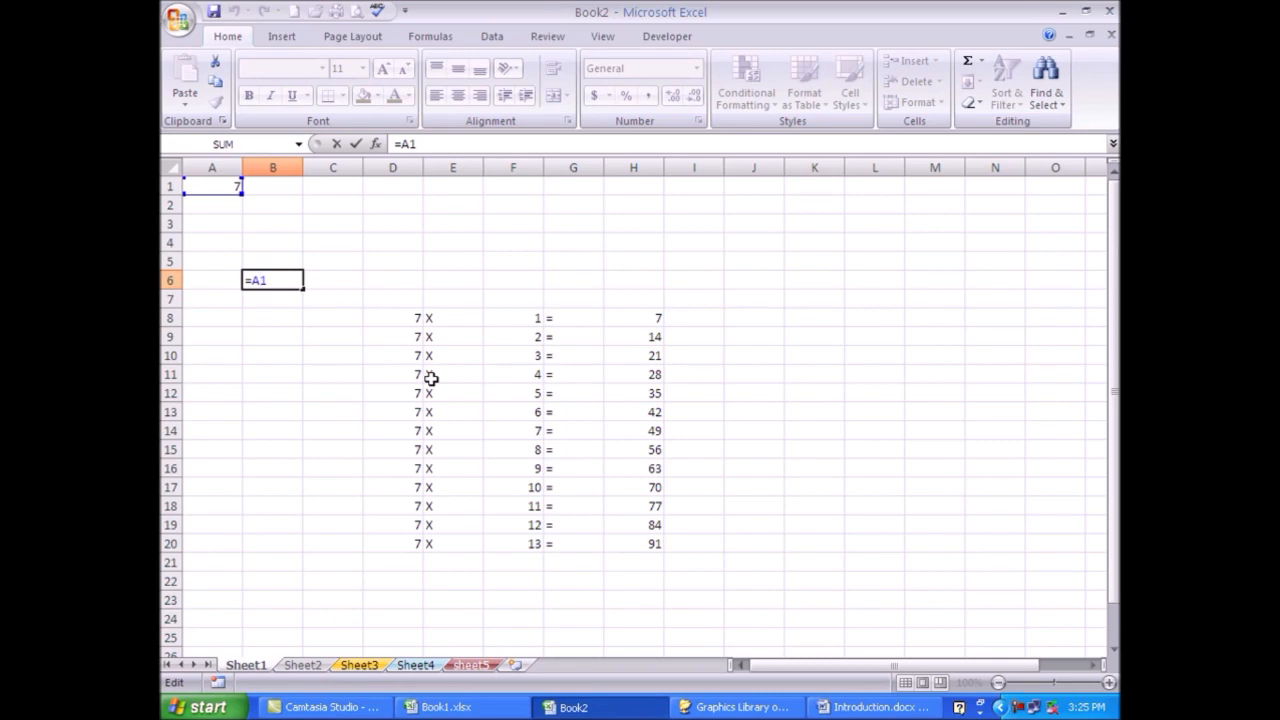
key(F4)
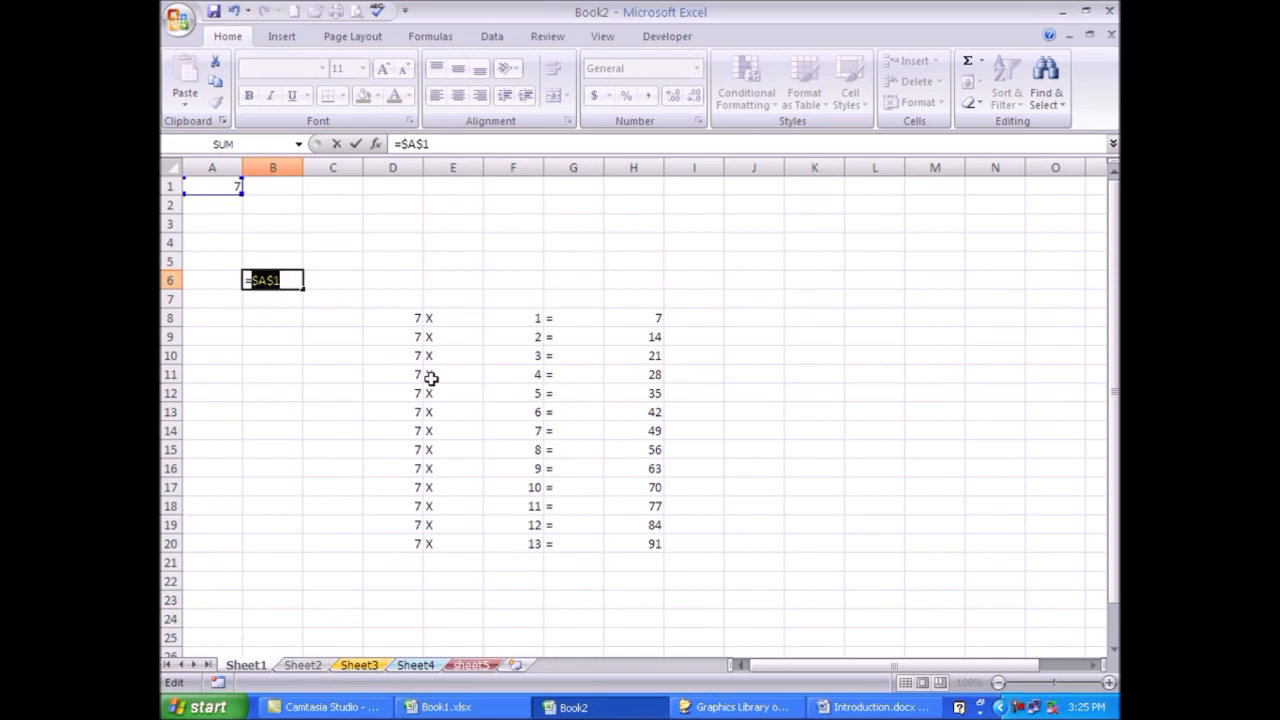
key(Return)
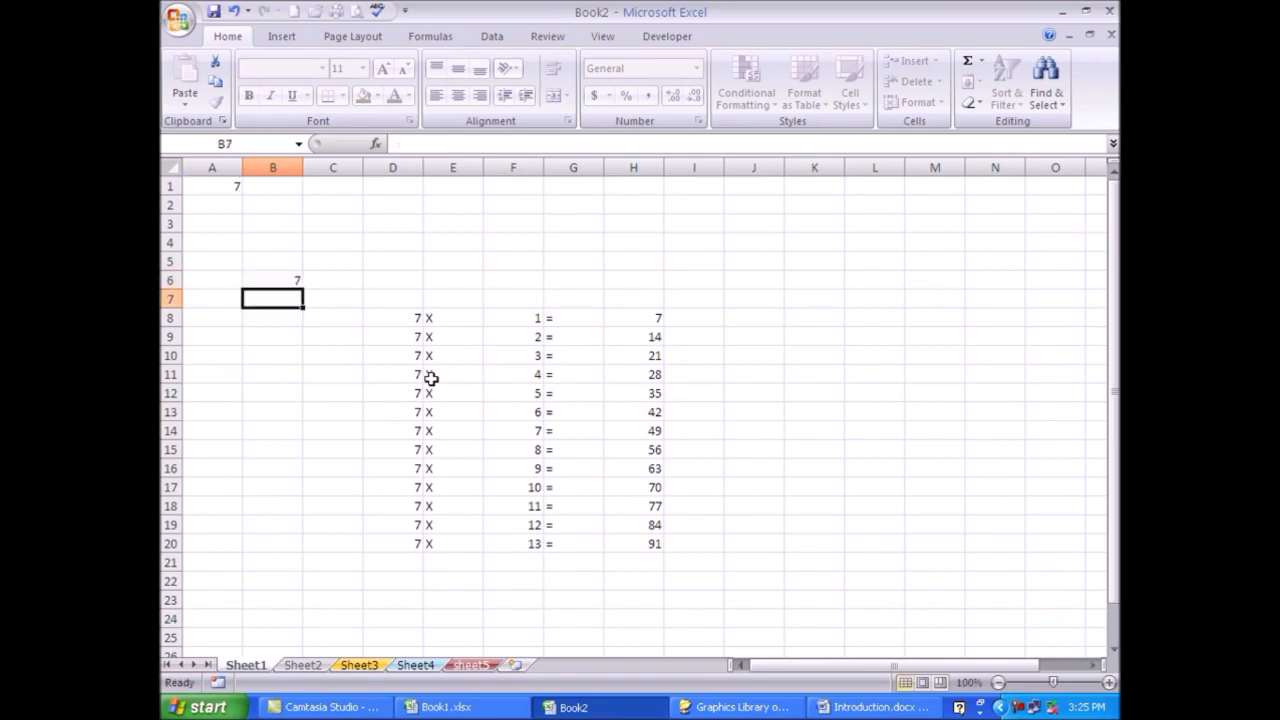
key(Up)
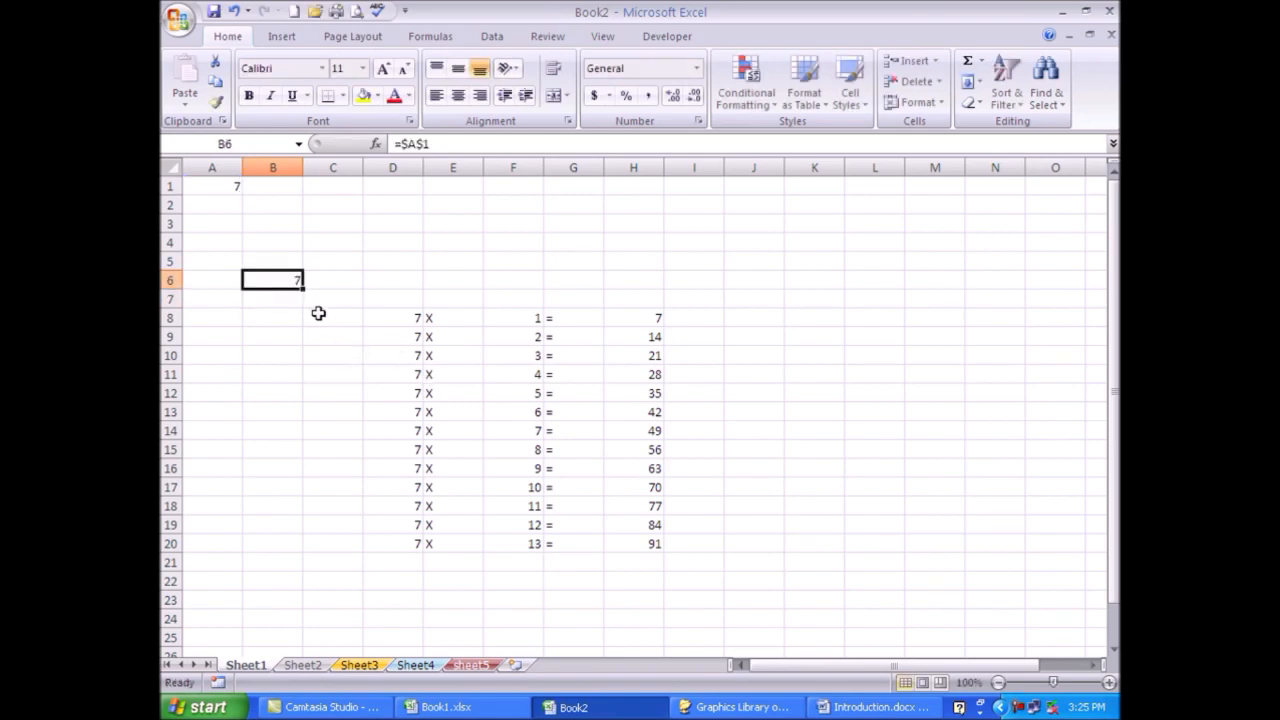
drag(303, 288, 307, 613)
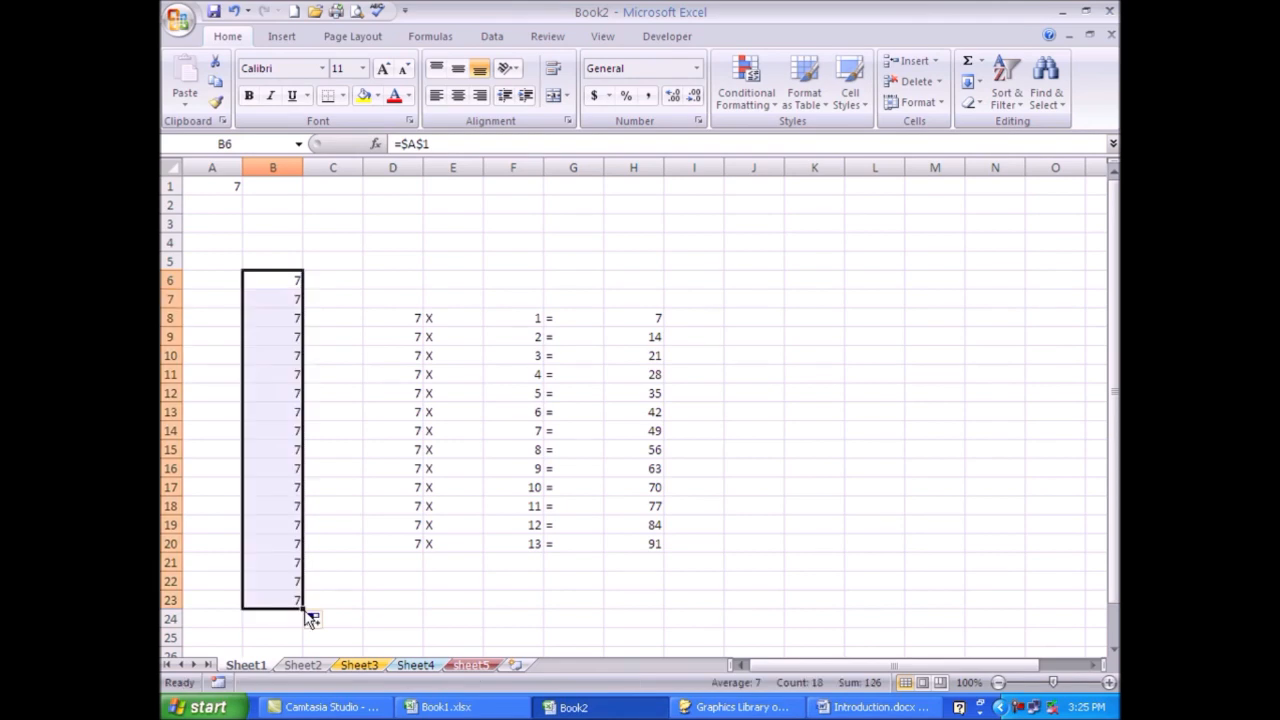
Set the source value in A1 to 9 to recalculate column B and the multiplication table
click(206, 187)
text(9)
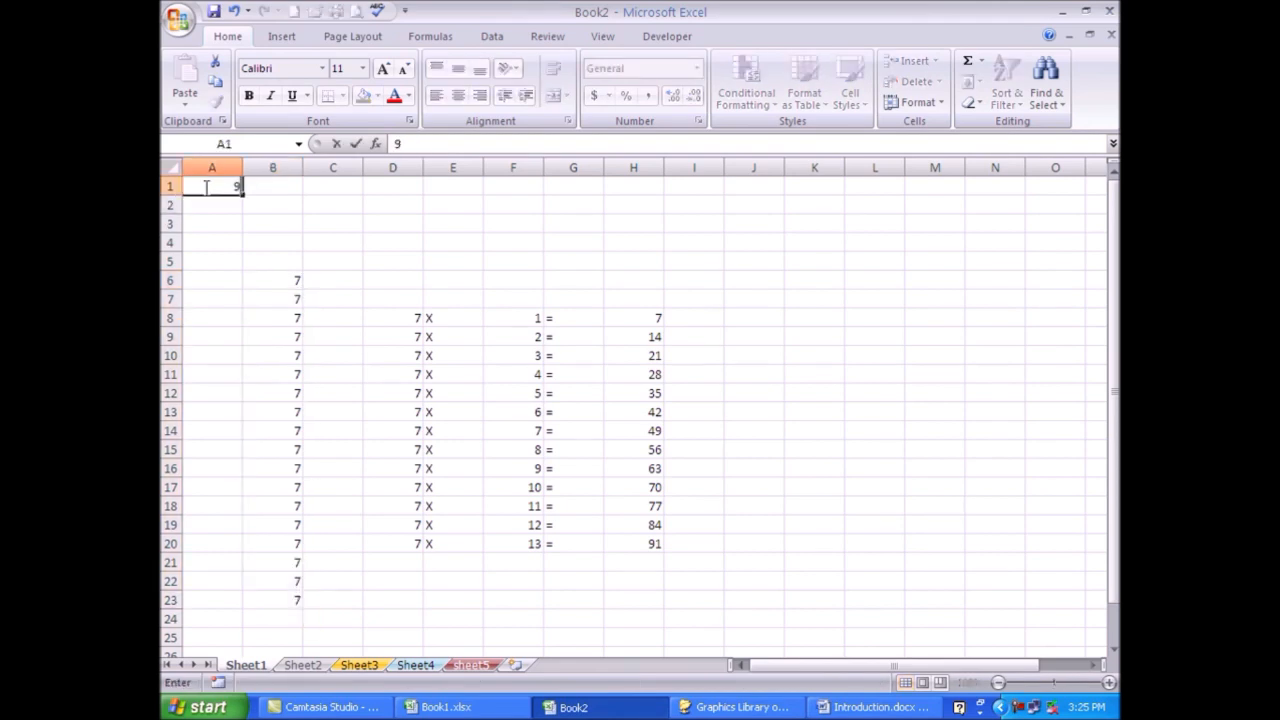
key(Return)
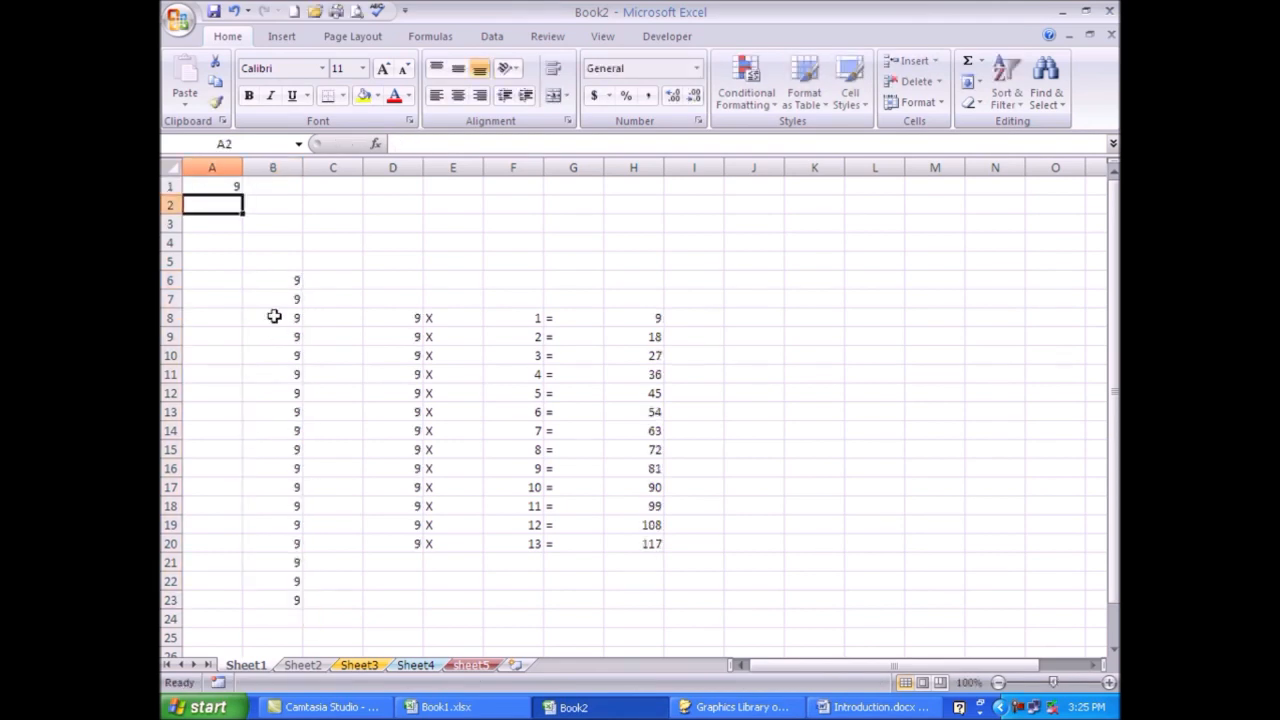